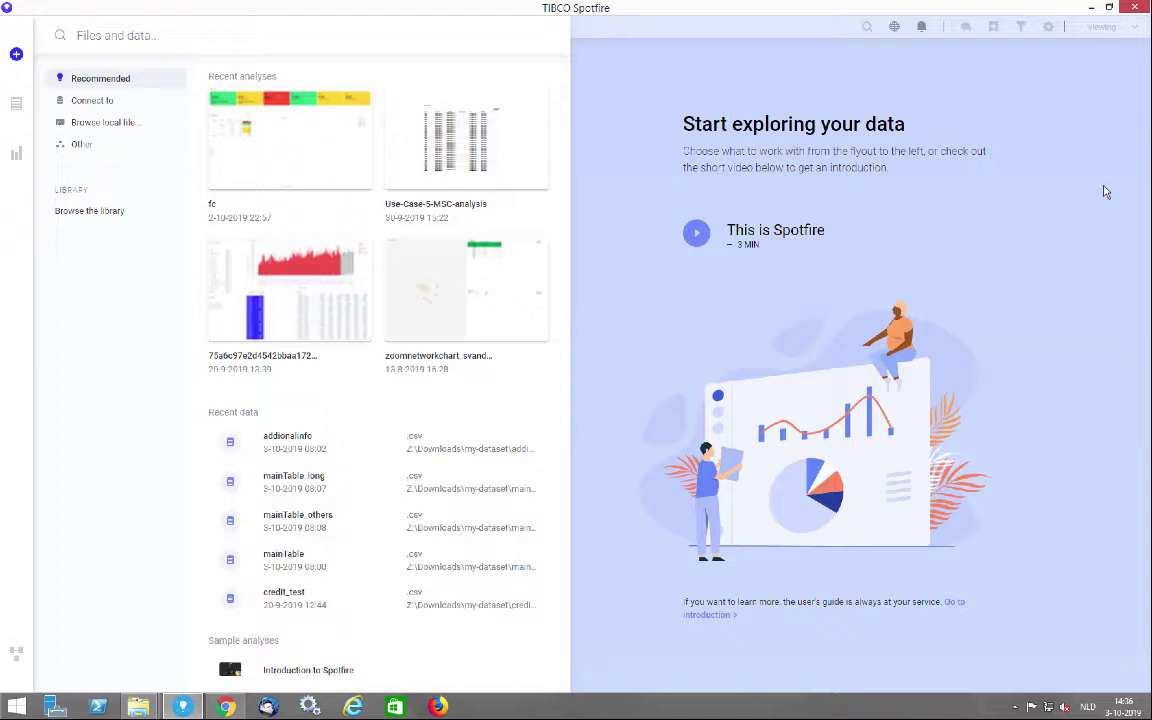
Open the local files mainTable_others.csv, mainTable_long.csv and addionalinfo.csv together from the my-dataset folder
{"action": "left_click", "coordinate": [130, 126]}
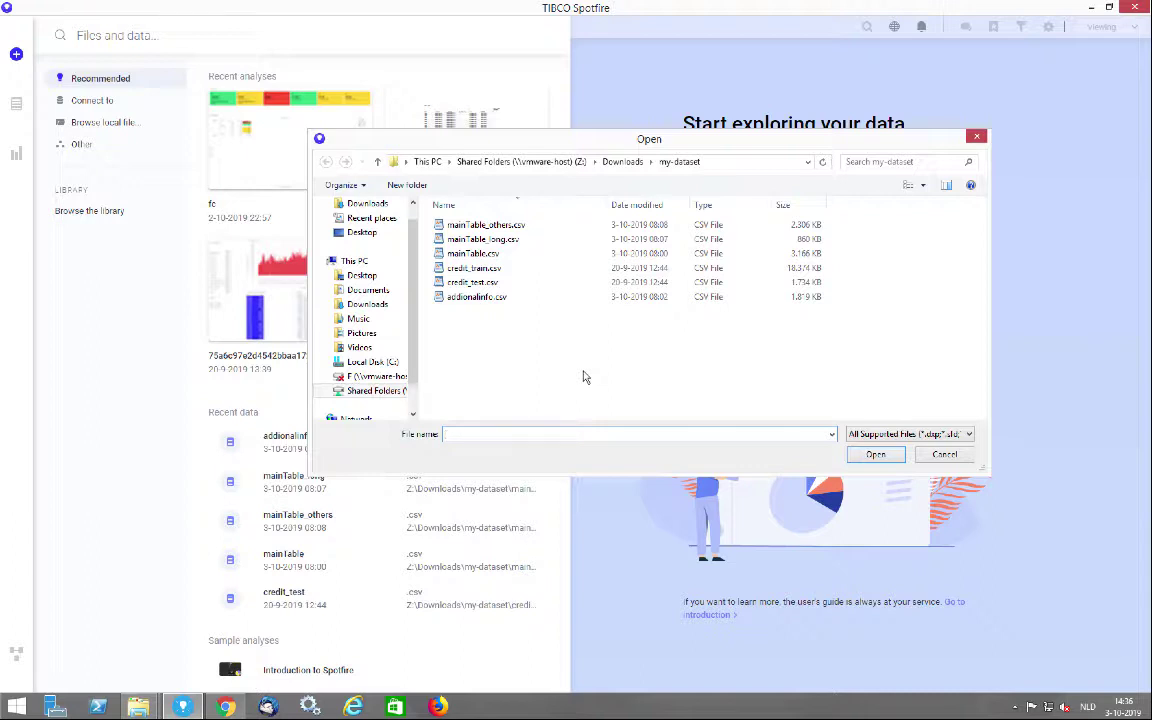
{"action": "left_click", "coordinate": [490, 227]}
{"action": "left_click", "coordinate": [490, 239], "text": "ctrl"}
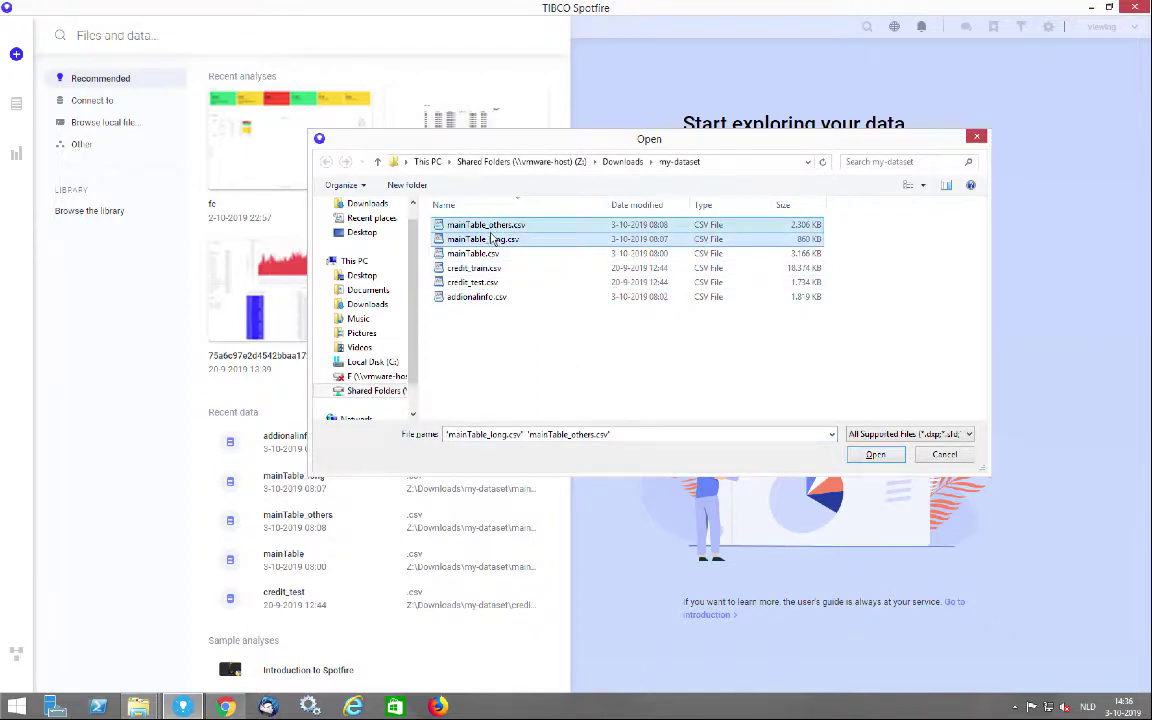
{"action": "left_click", "coordinate": [490, 298], "text": "shift"}
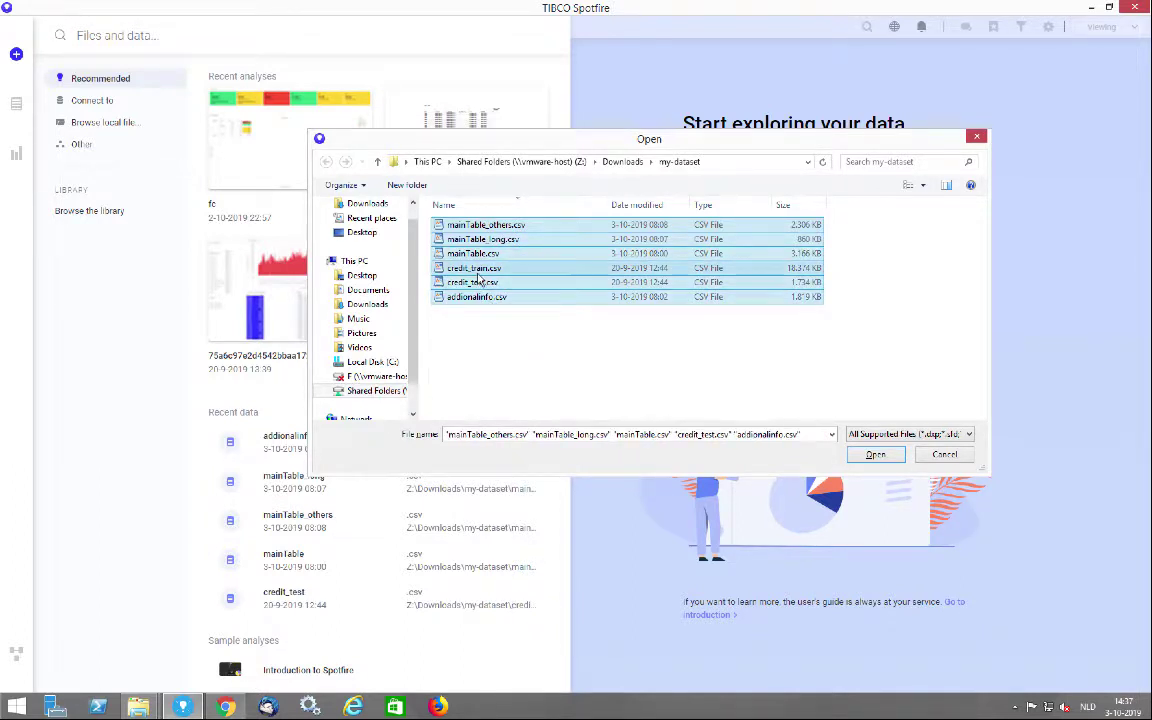
{"action": "left_click", "coordinate": [478, 226]}
{"action": "left_click", "coordinate": [484, 240], "text": "ctrl"}
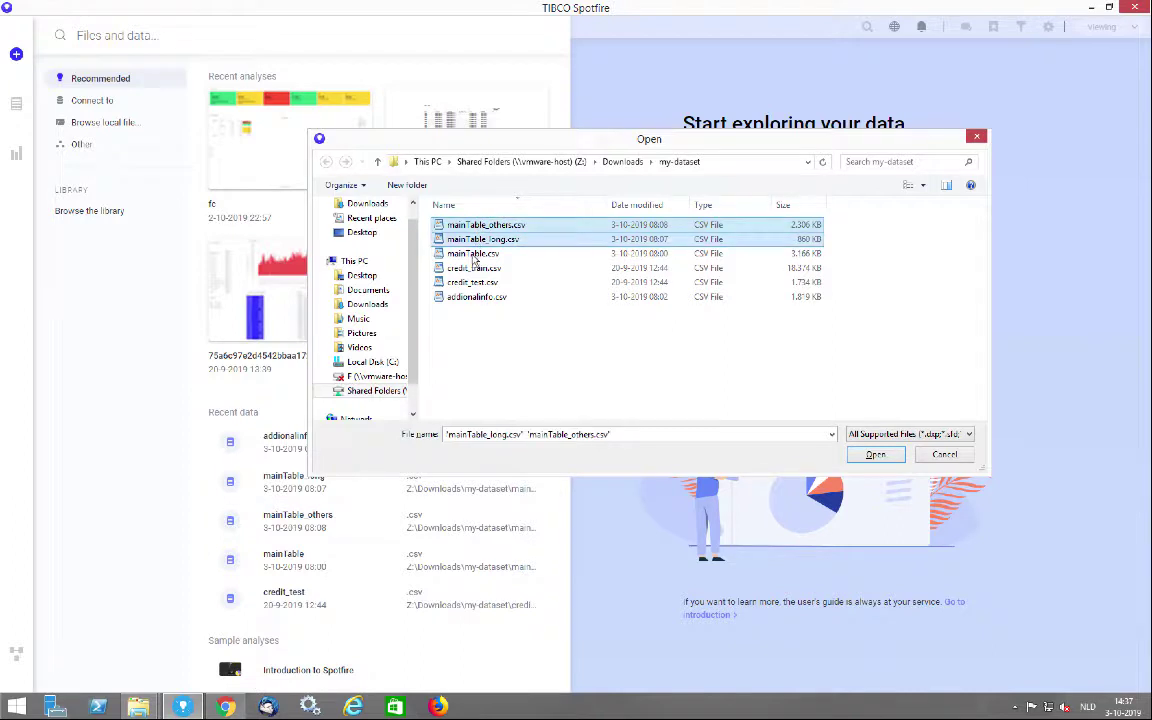
{"action": "left_click", "coordinate": [472, 298], "text": "ctrl"}
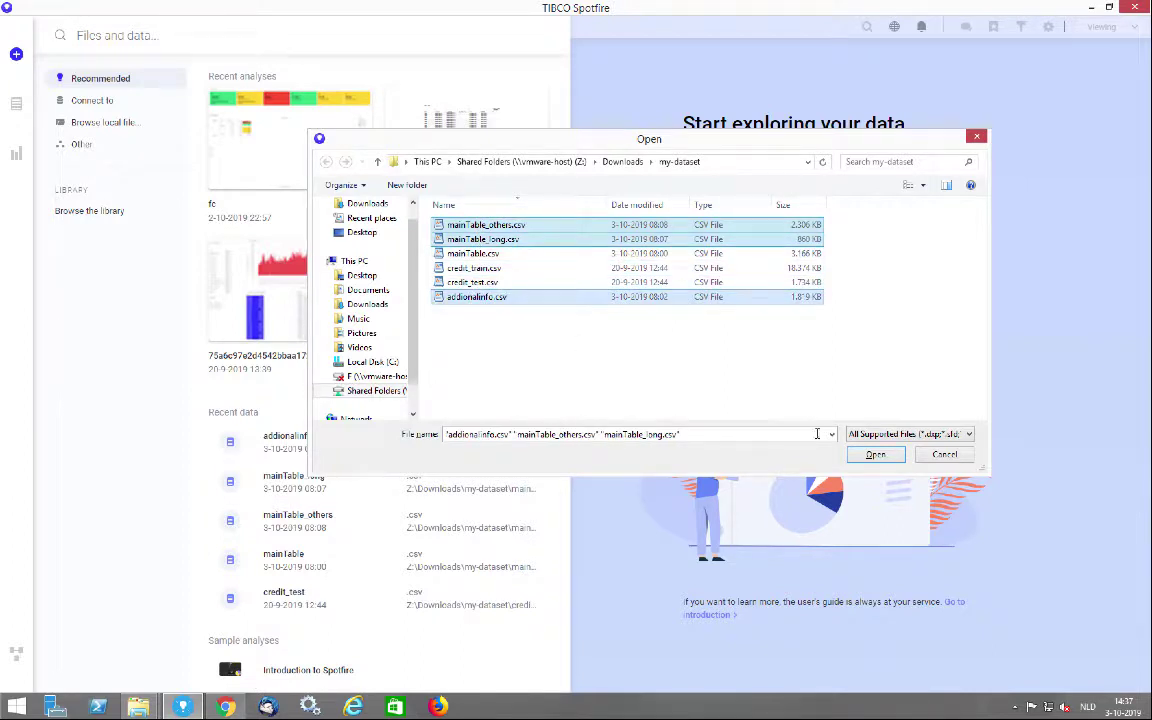
{"action": "left_click", "coordinate": [876, 455]}
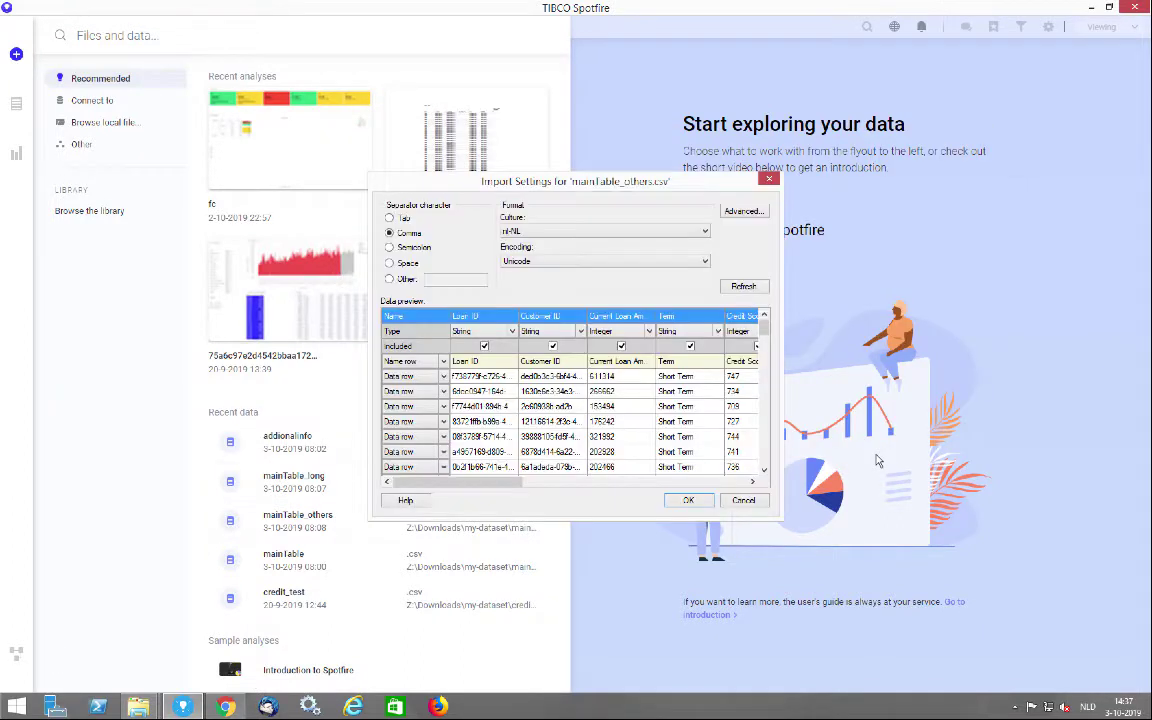
Accept the default comma-separated import settings for all three CSV files
{"action": "left_click", "coordinate": [697, 505]}
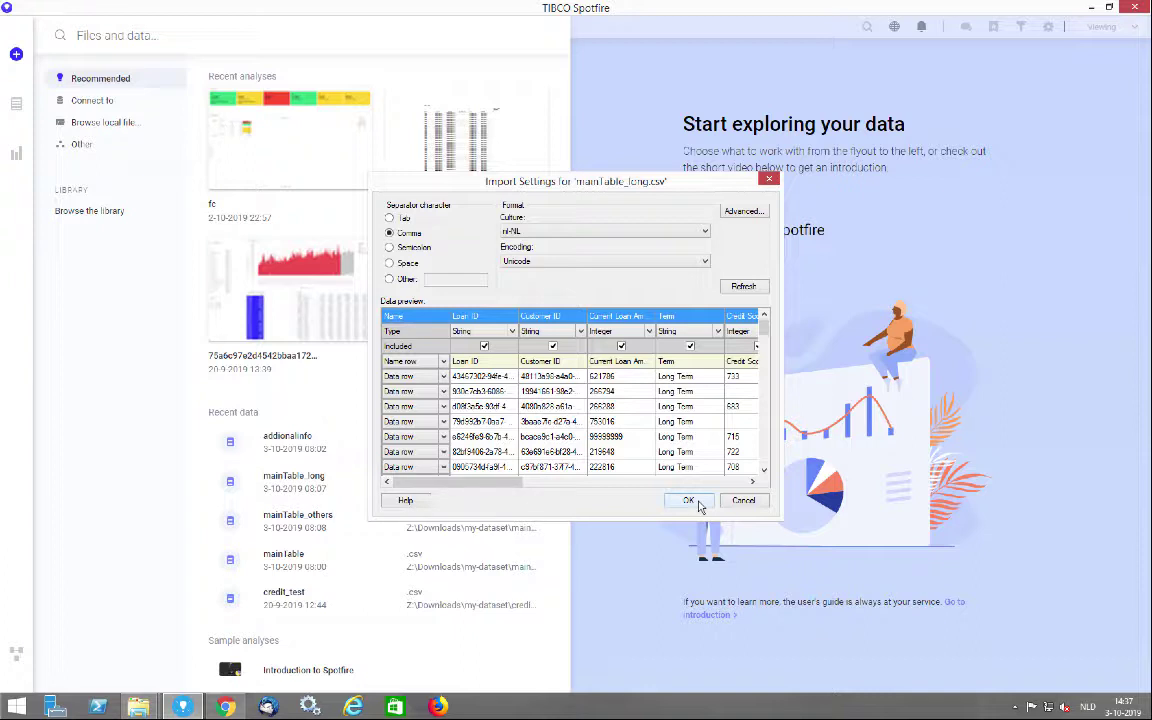
{"action": "left_click", "coordinate": [697, 504]}
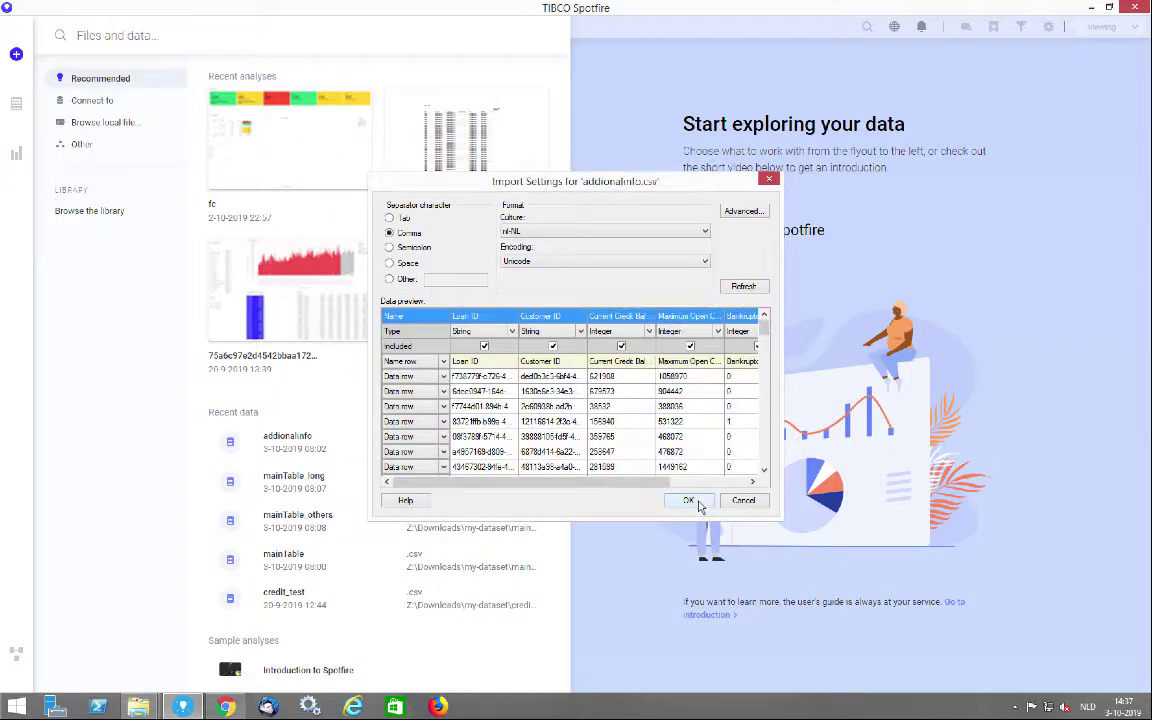
{"action": "left_click", "coordinate": [697, 504]}
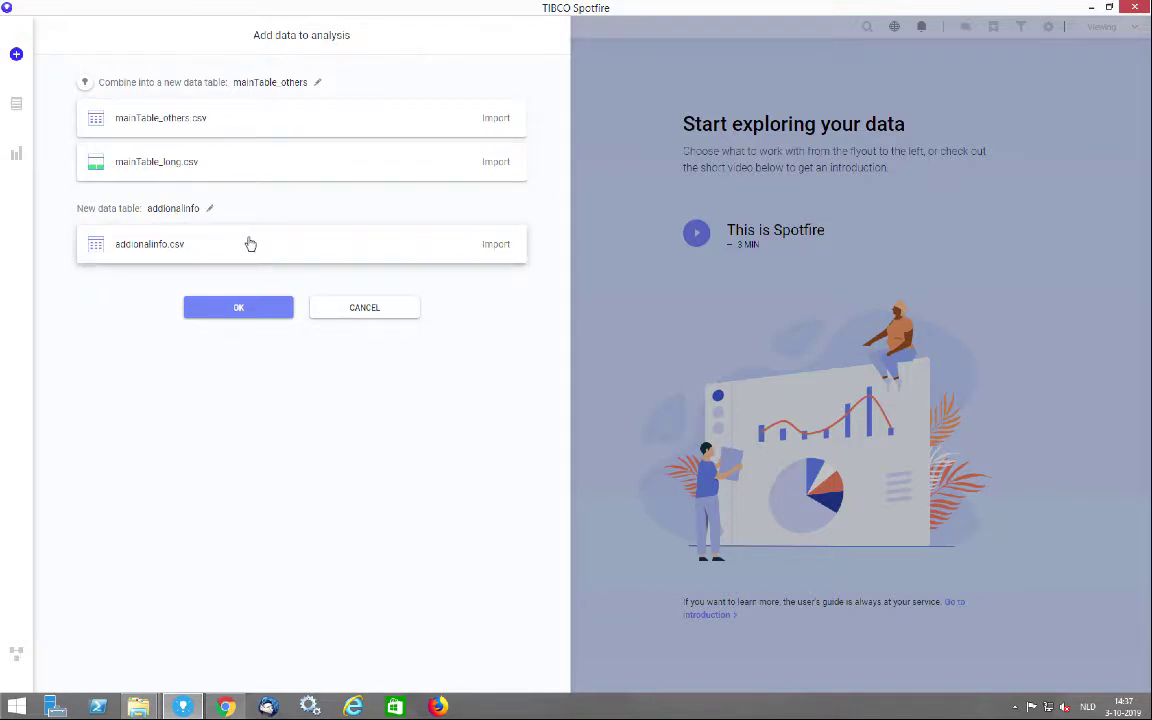
Set addionalinfo.csv to be added as columns to the mainTable_others data table
{"action": "left_click", "coordinate": [291, 237]}
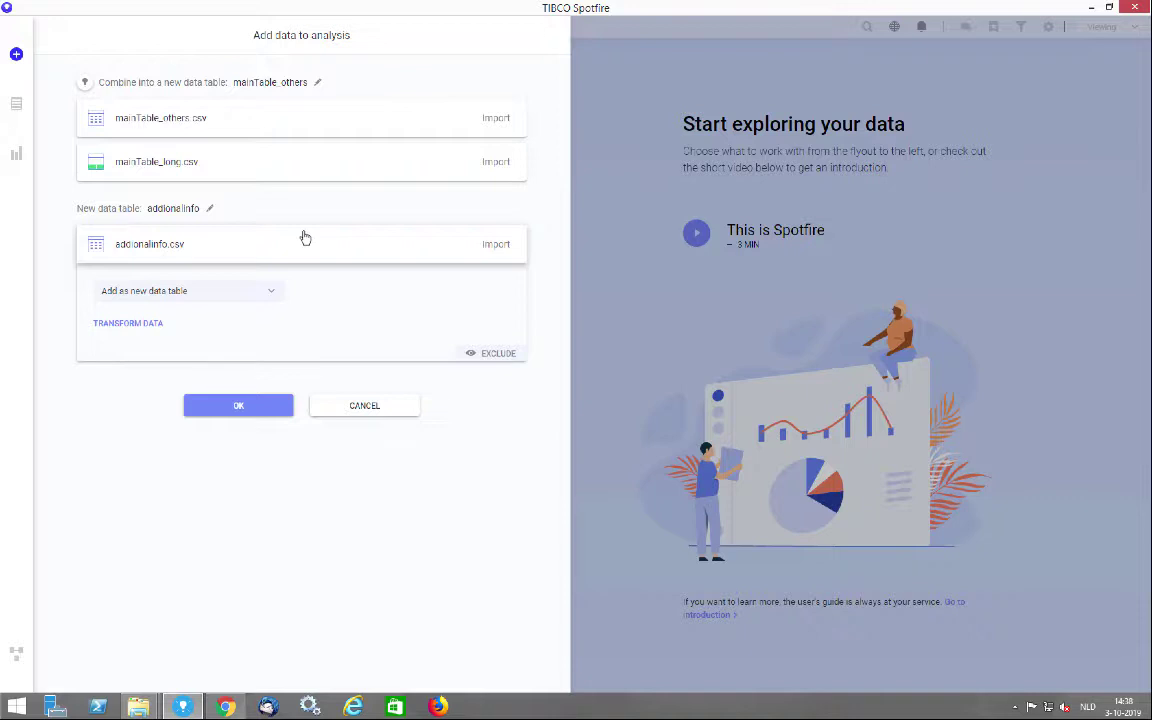
{"action": "left_click", "coordinate": [274, 295]}
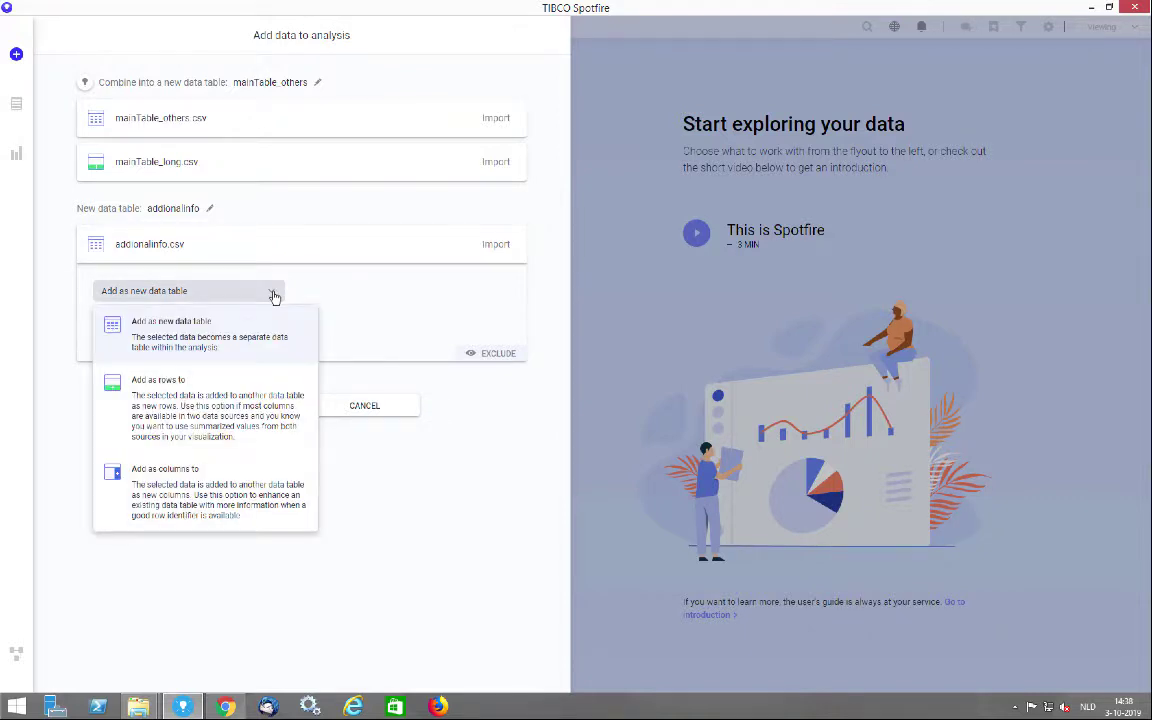
{"action": "left_click", "coordinate": [173, 484]}
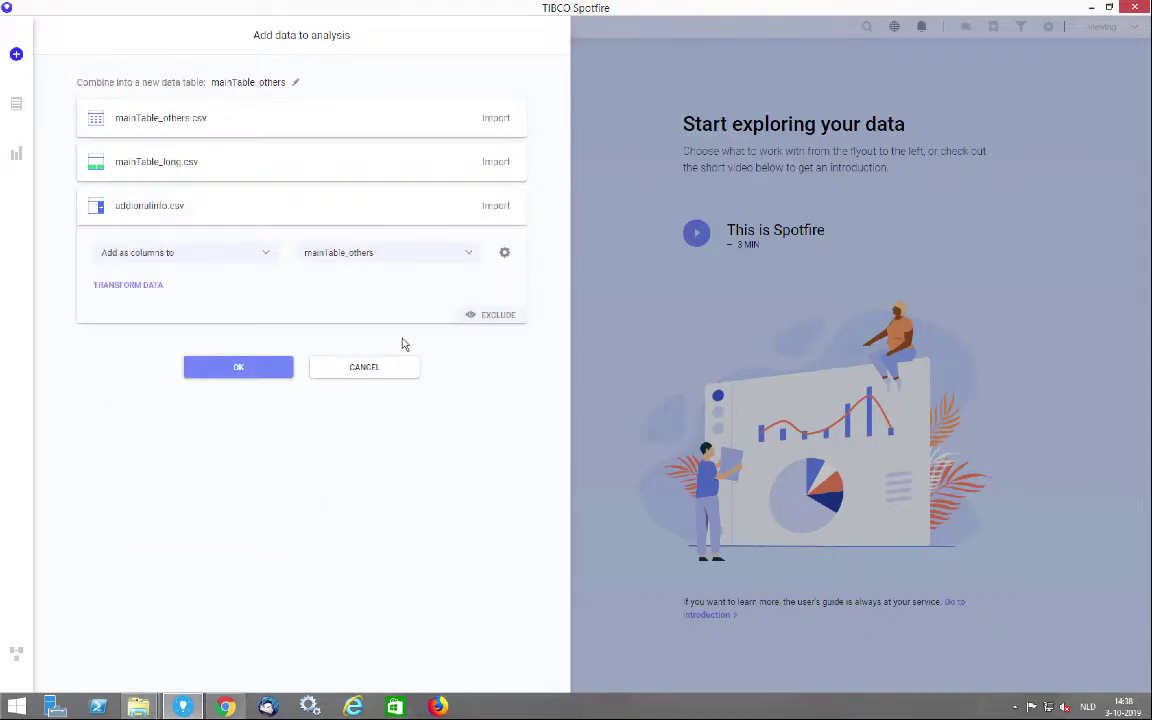
Review the matched columns, included columns and join settings for addionalinfo.csv, accept them, and load the combined data into the analysis
{"action": "left_click", "coordinate": [504, 254]}
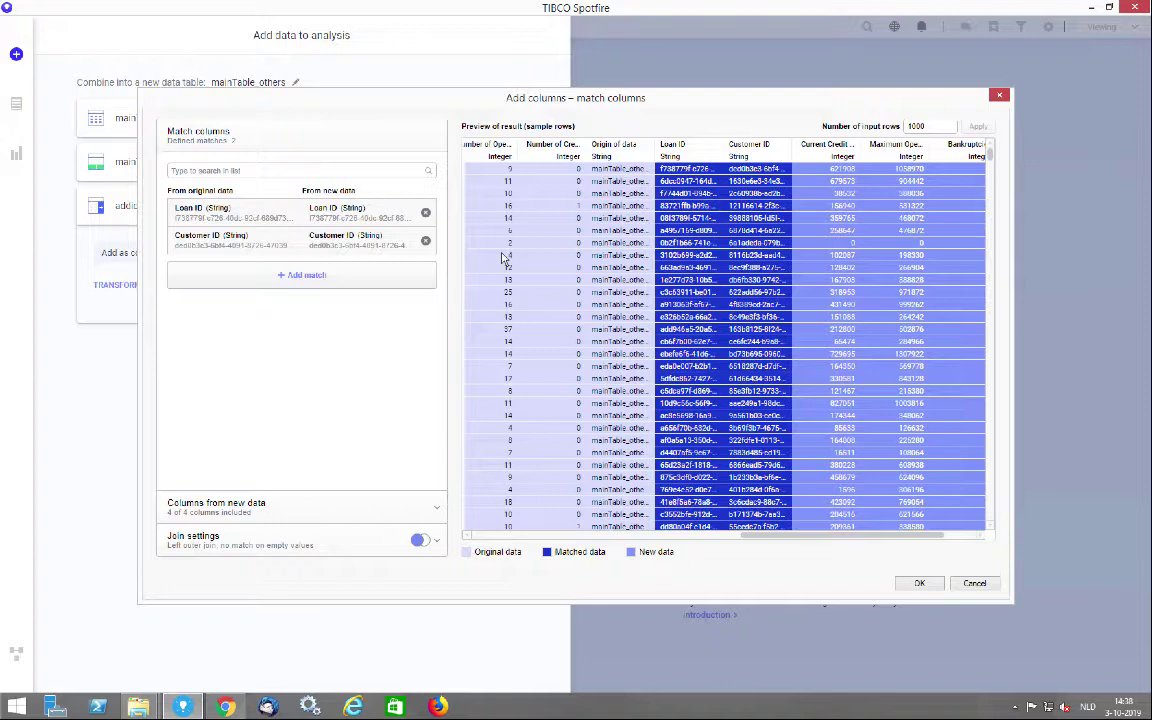
{"action": "left_click", "coordinate": [173, 507]}
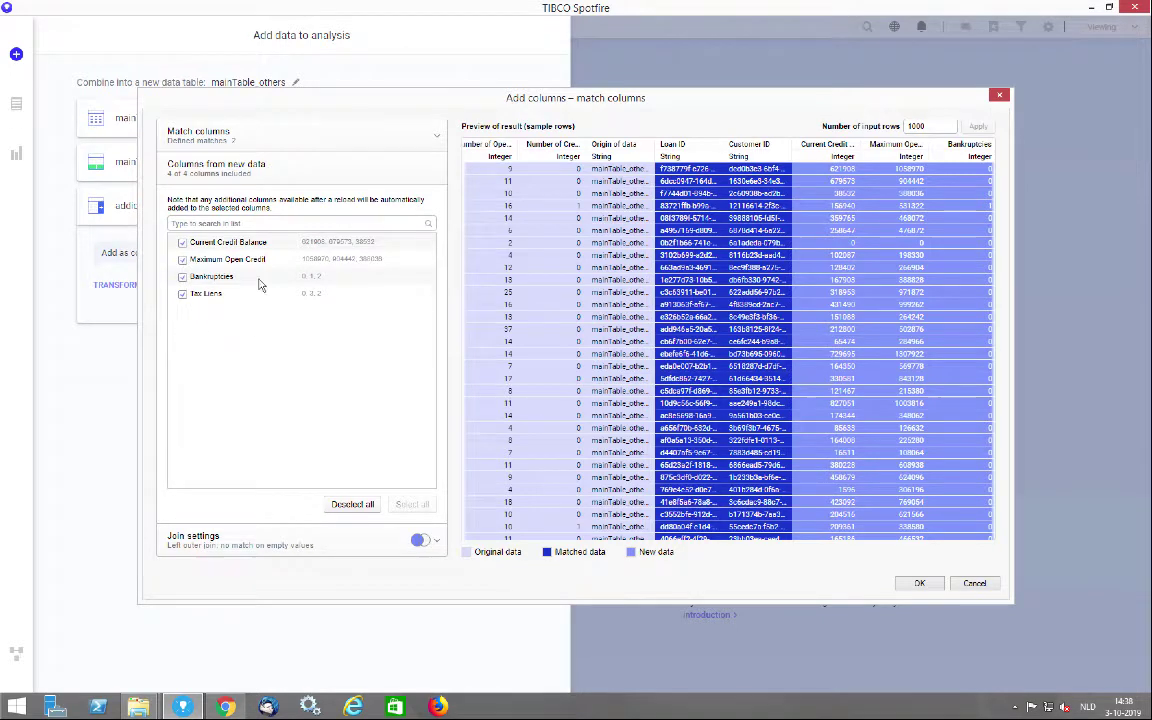
{"action": "left_click", "coordinate": [214, 540]}
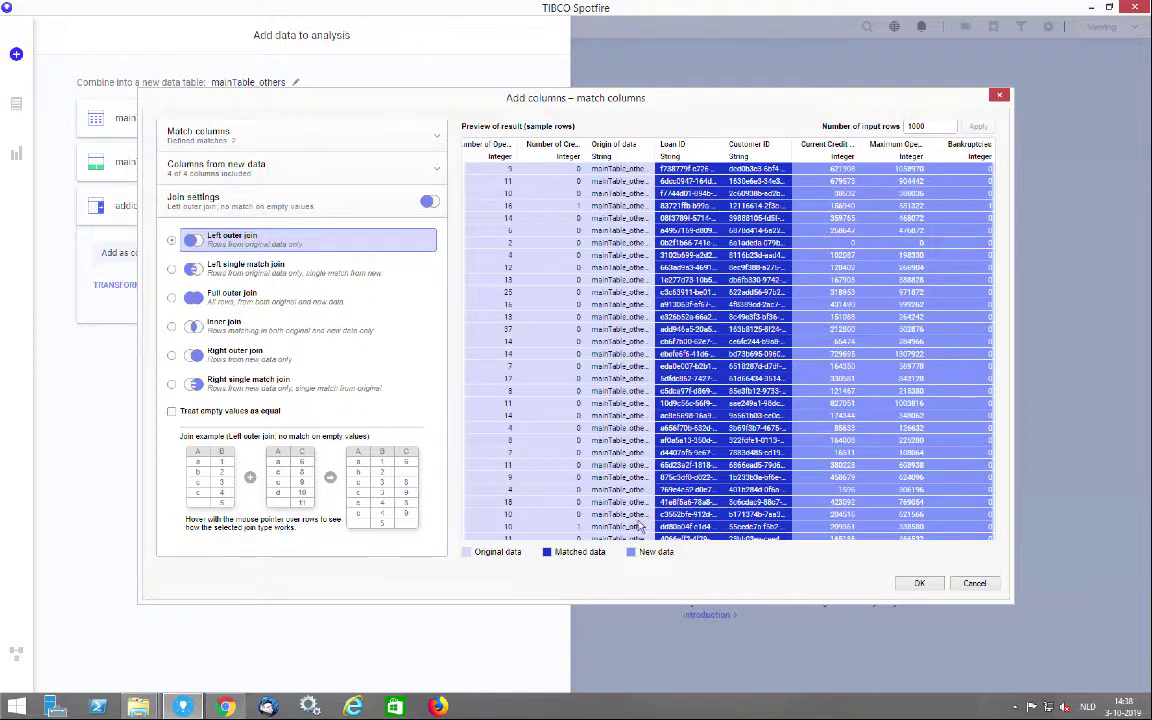
{"action": "left_click", "coordinate": [900, 584]}
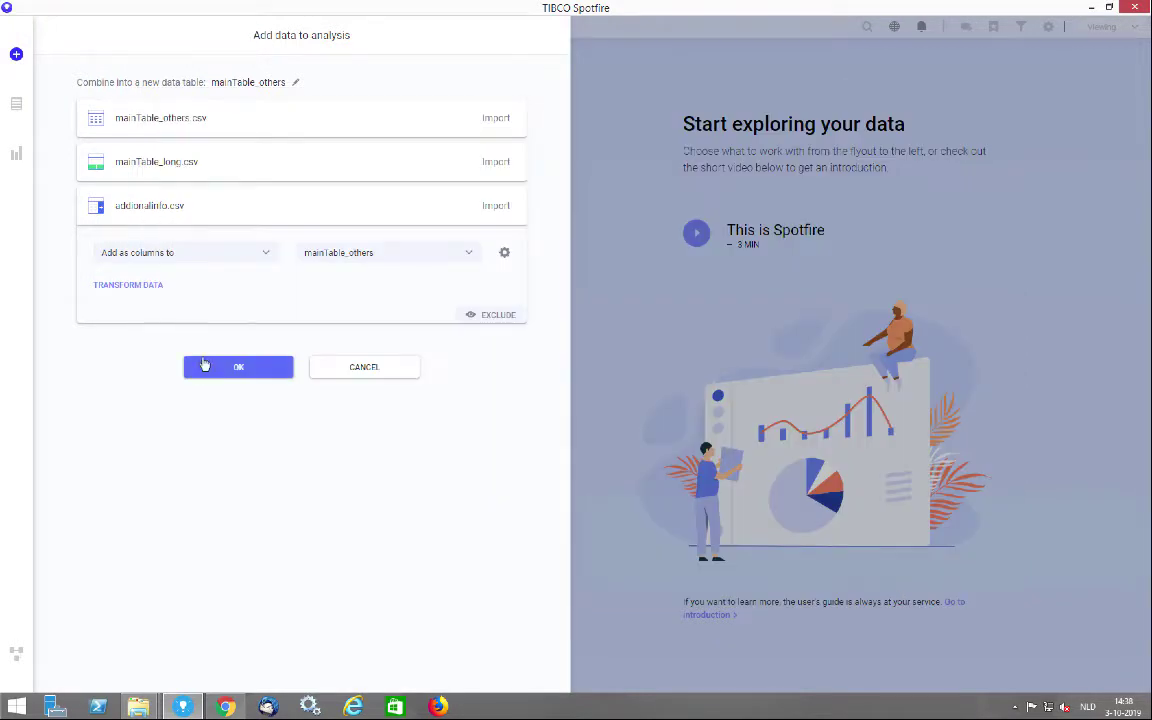
{"action": "left_click", "coordinate": [205, 368]}
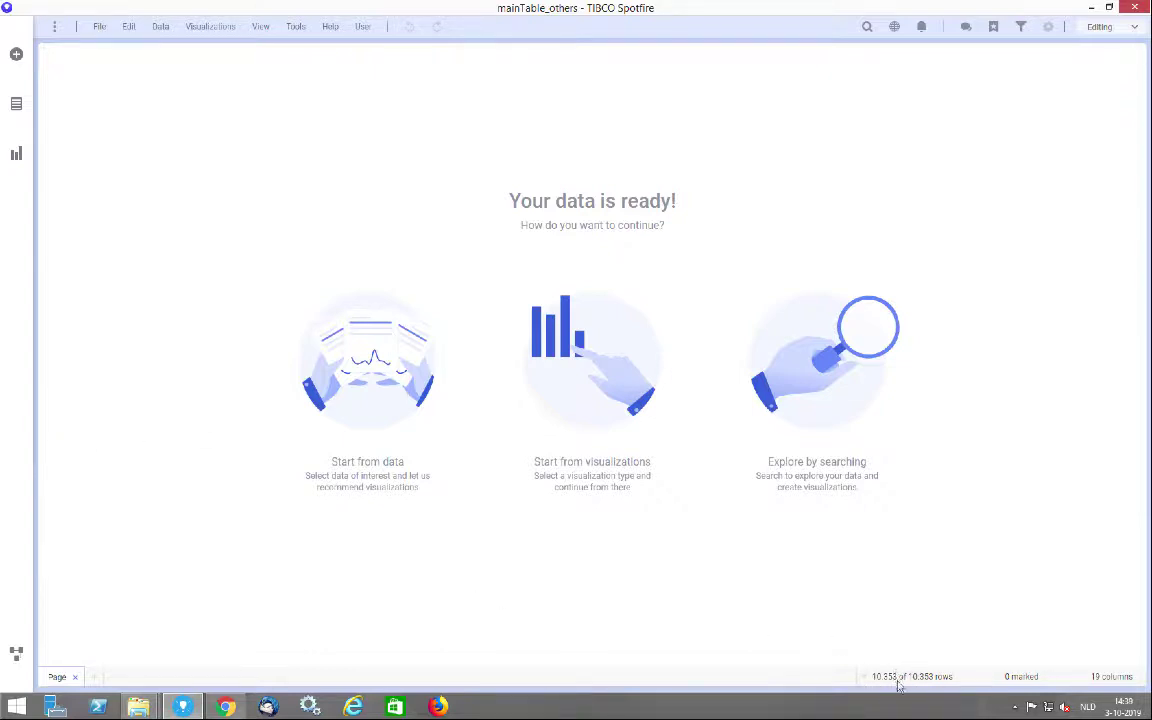
Examine how the source files combine into mainTable_others on the data canvas, and return to the analysis page
{"action": "left_click", "coordinate": [15, 653]}
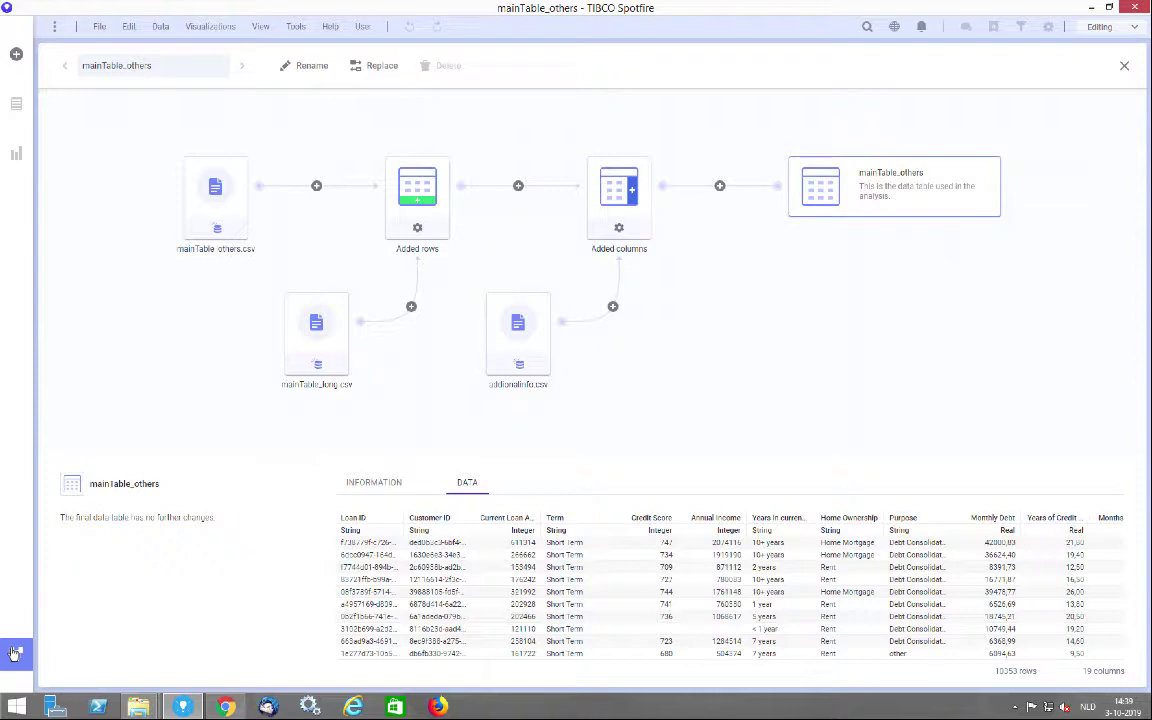
{"action": "left_click", "coordinate": [15, 654]}
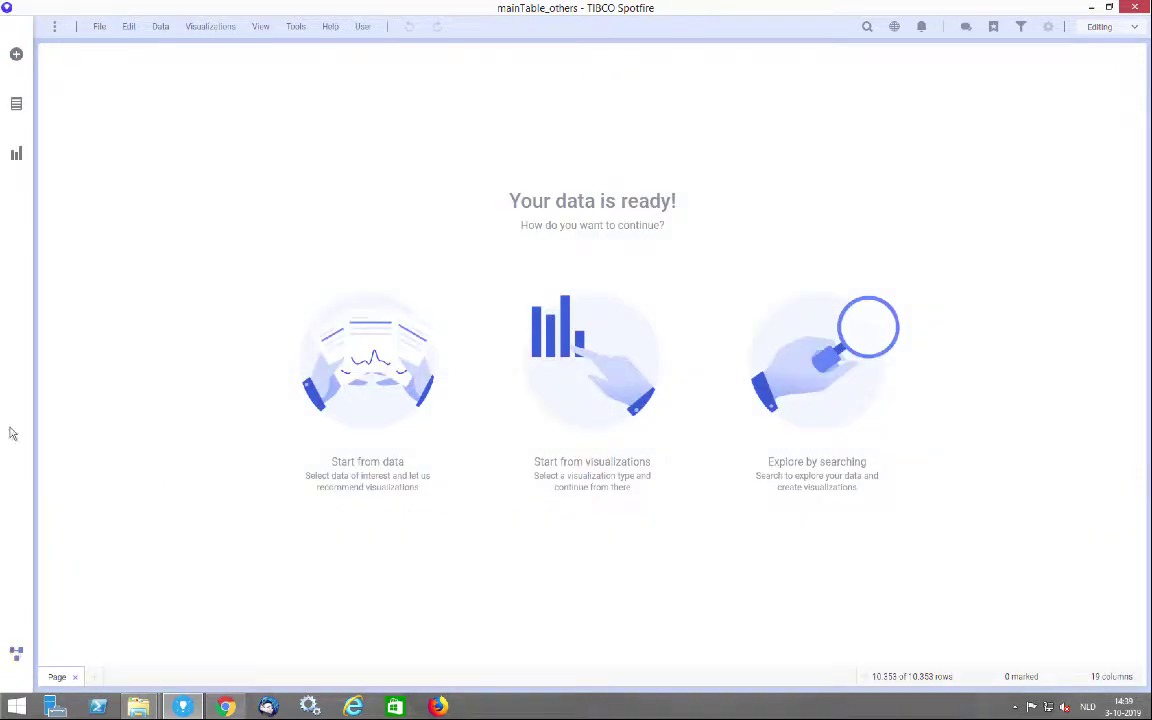
Examine the details of the Months since last delinquent column, including its preferred aggregation and empty-value replacement options
{"action": "left_click", "coordinate": [16, 108]}
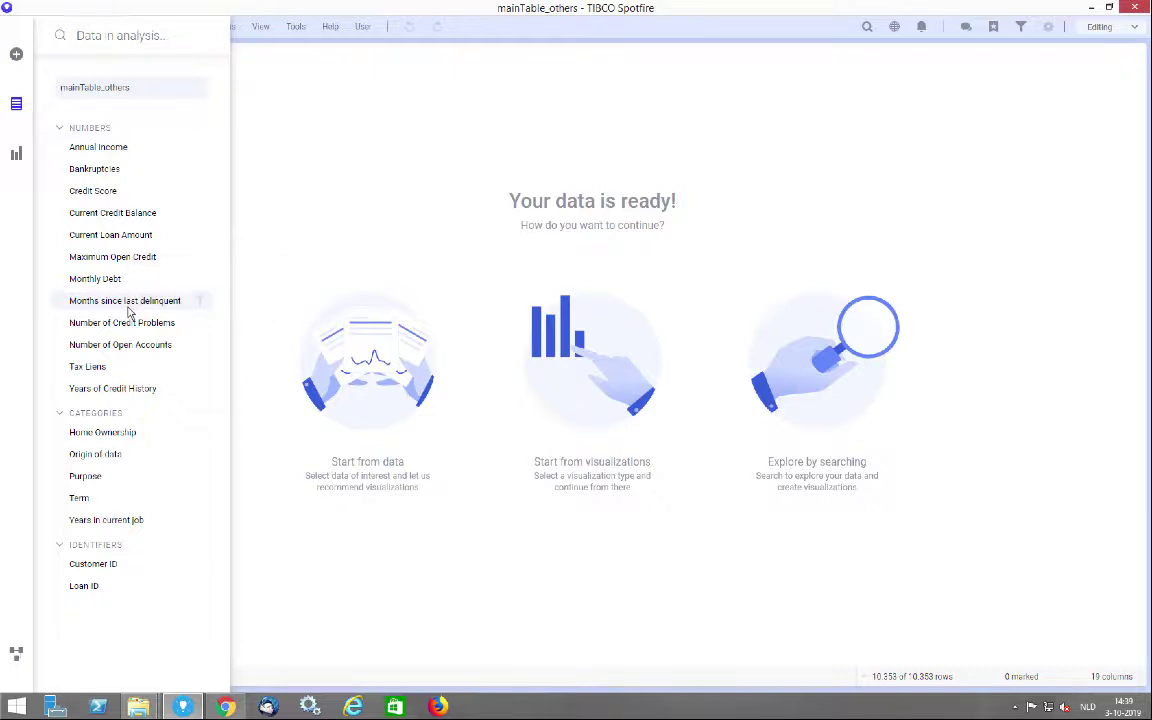
{"action": "left_click", "coordinate": [124, 300]}
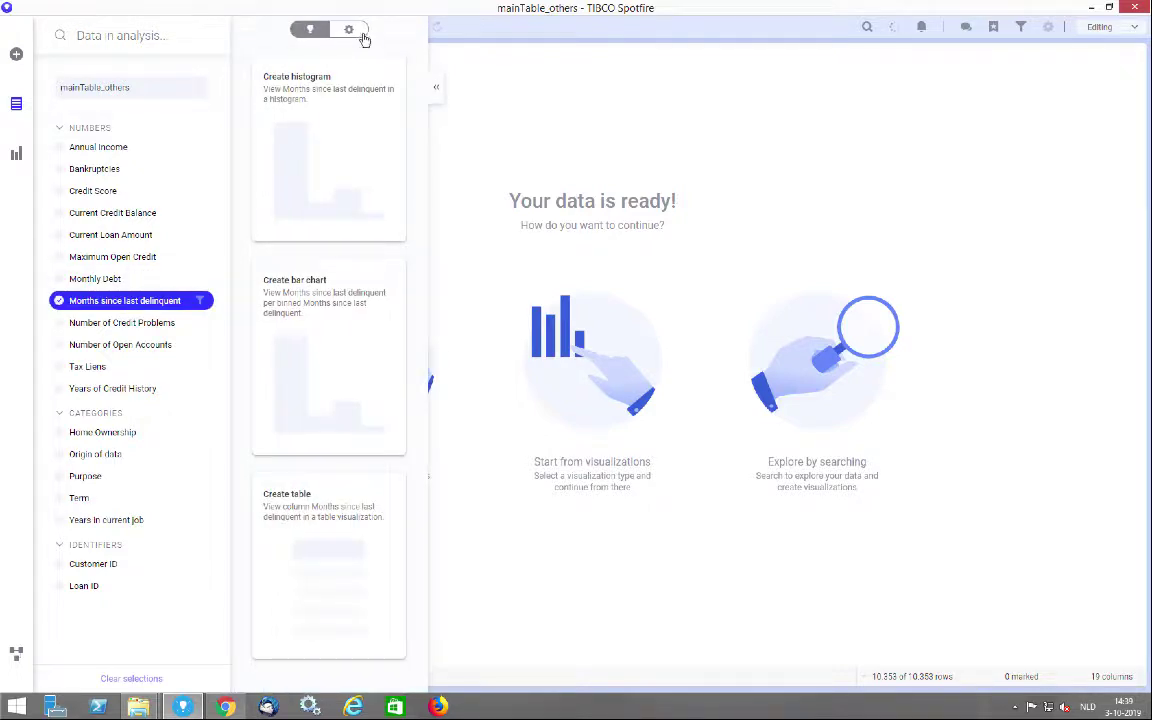
{"action": "left_click", "coordinate": [363, 36]}
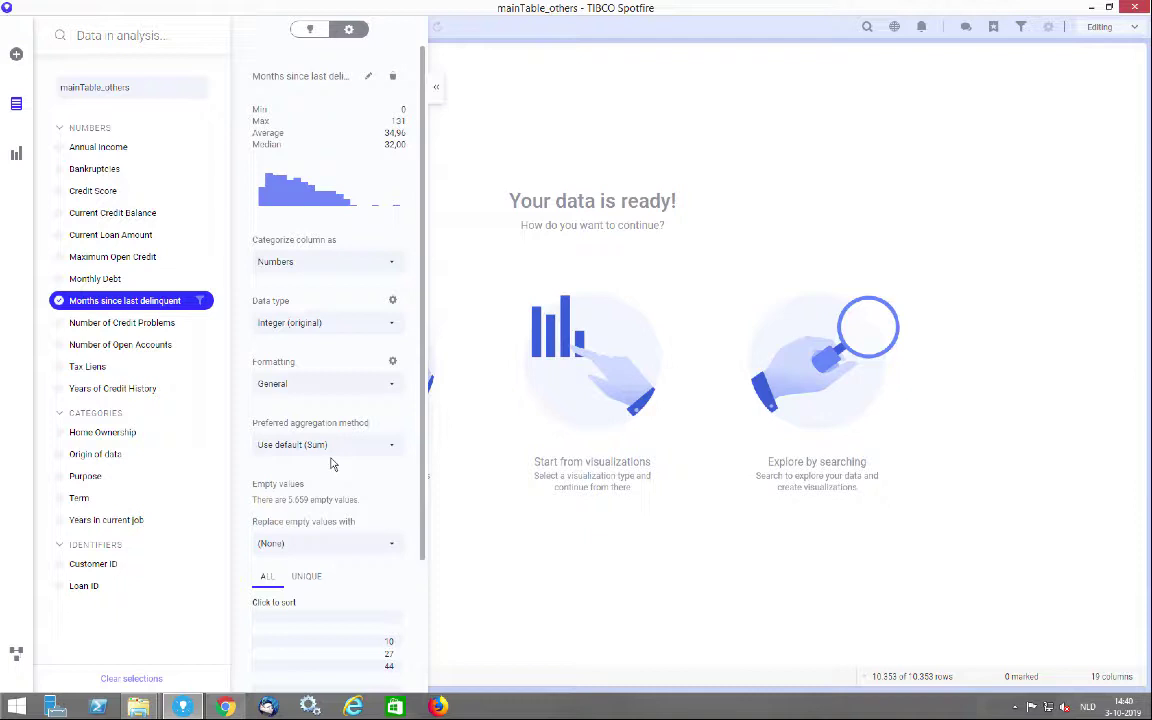
{"action": "left_click", "coordinate": [390, 450]}
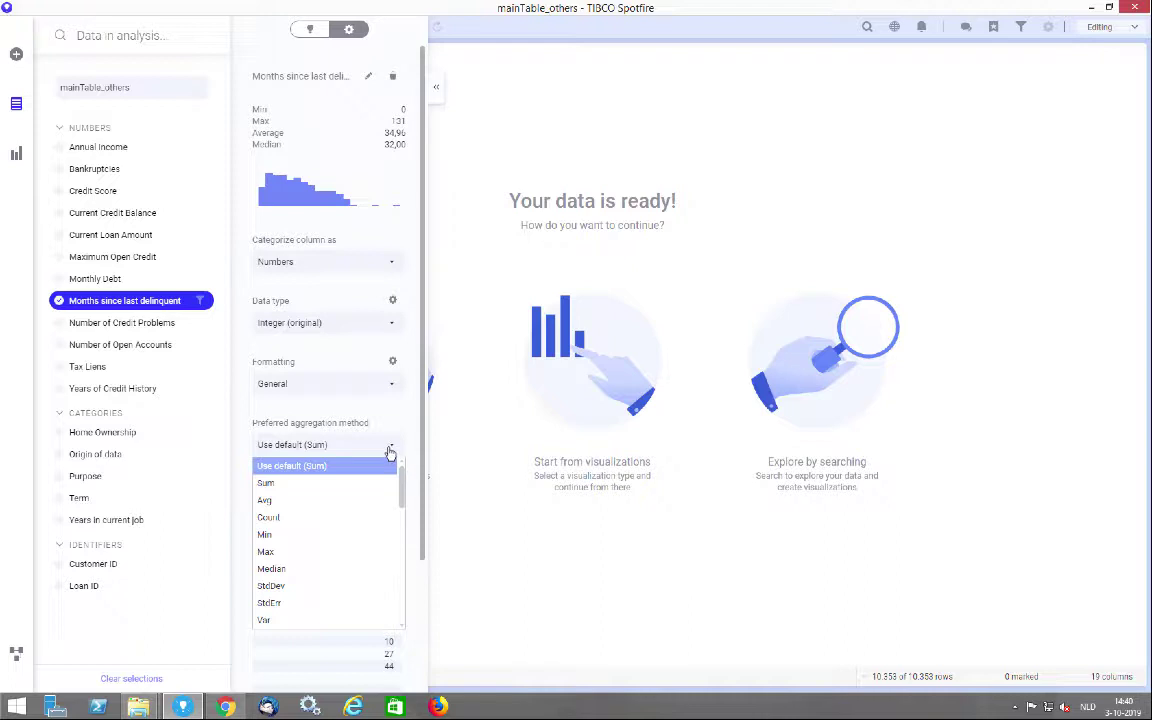
{"action": "left_click", "coordinate": [390, 453]}
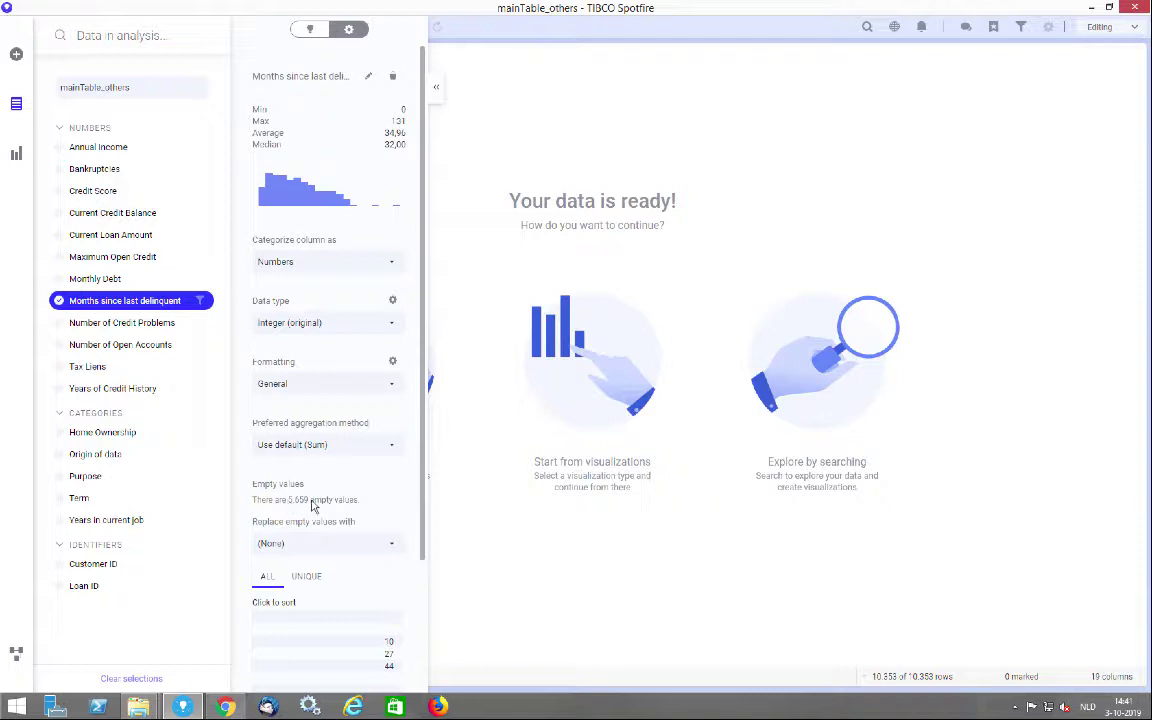
{"action": "left_click", "coordinate": [391, 551]}
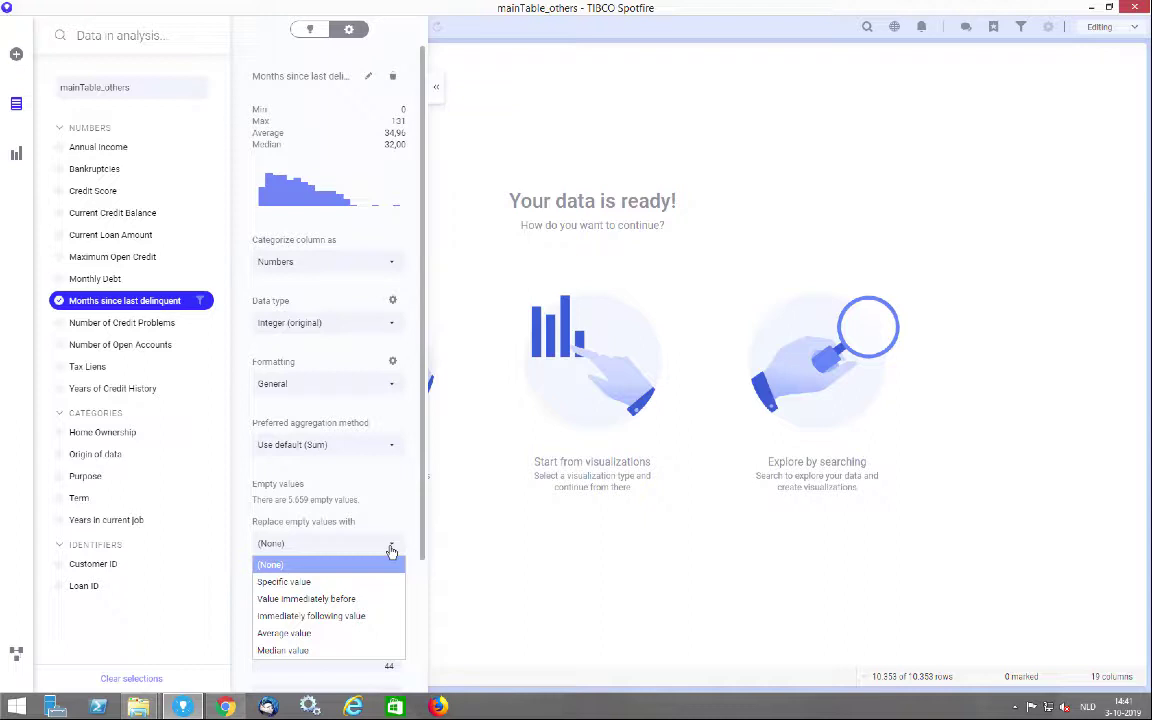
{"action": "left_click", "coordinate": [391, 549]}
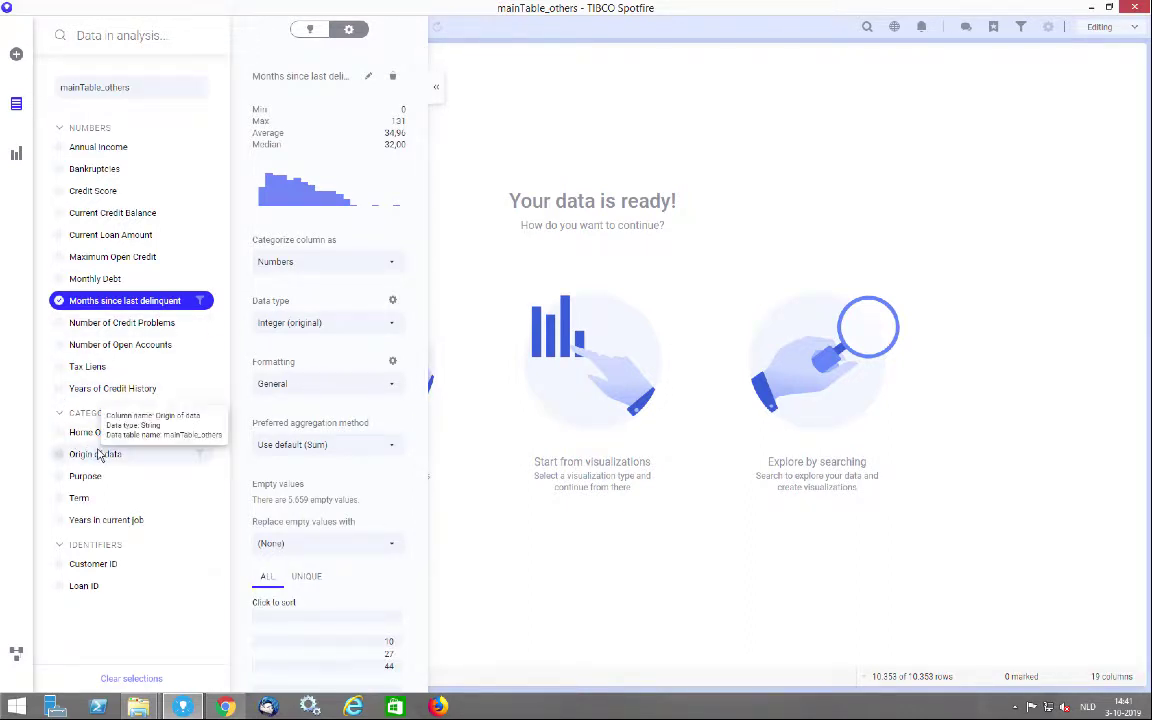
Split the Term column into 2 new columns from the beginning of the string, and close the data overview
{"action": "left_click", "coordinate": [80, 502]}
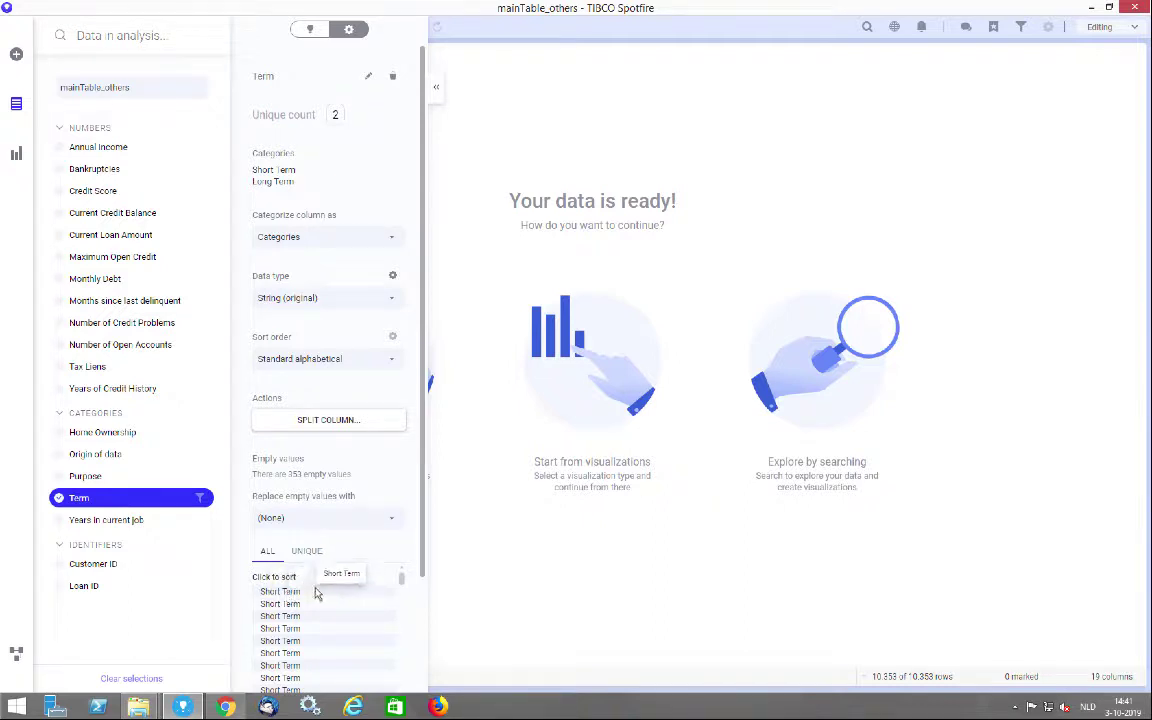
{"action": "left_click", "coordinate": [364, 423]}
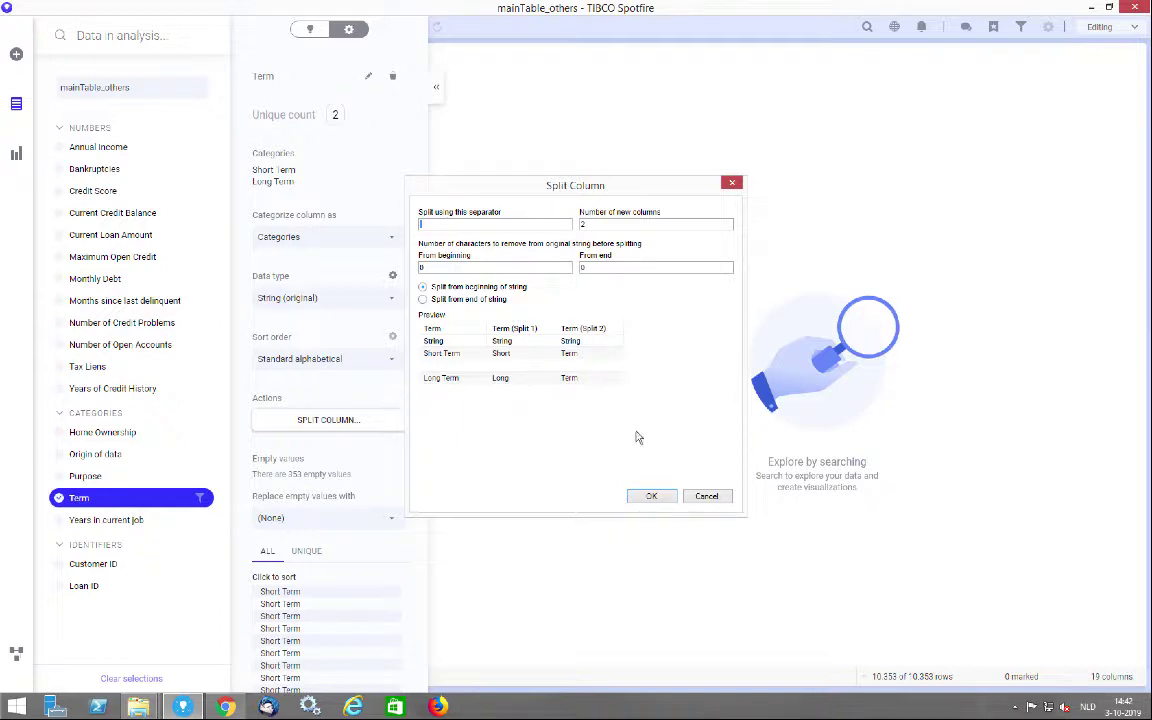
{"action": "left_click", "coordinate": [651, 494]}
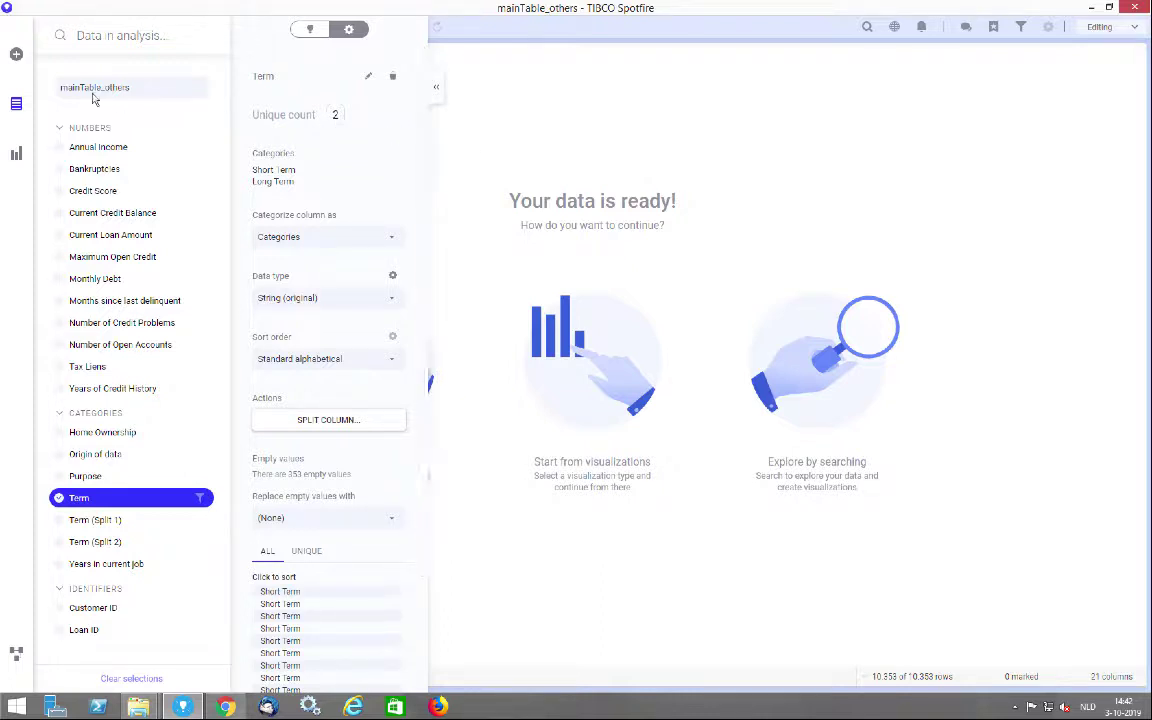
{"action": "left_click", "coordinate": [16, 103]}
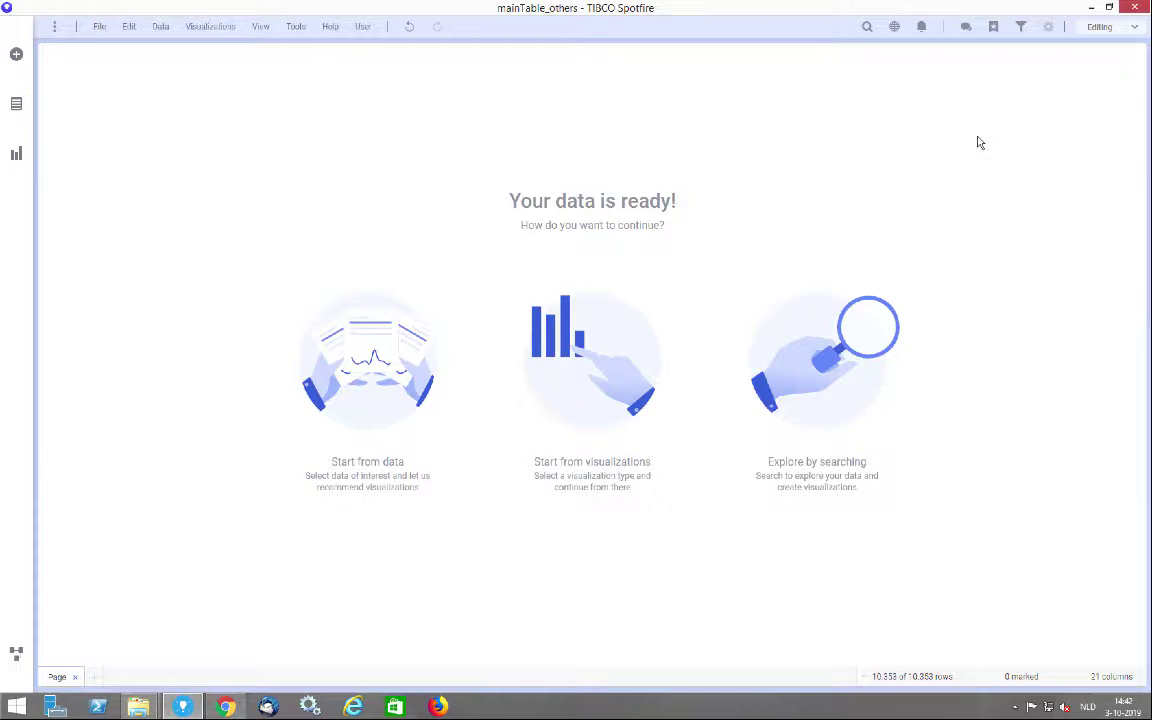
Search the data for "numbers of problems" and browse the suggested visualizations
{"action": "left_click", "coordinate": [857, 326]}
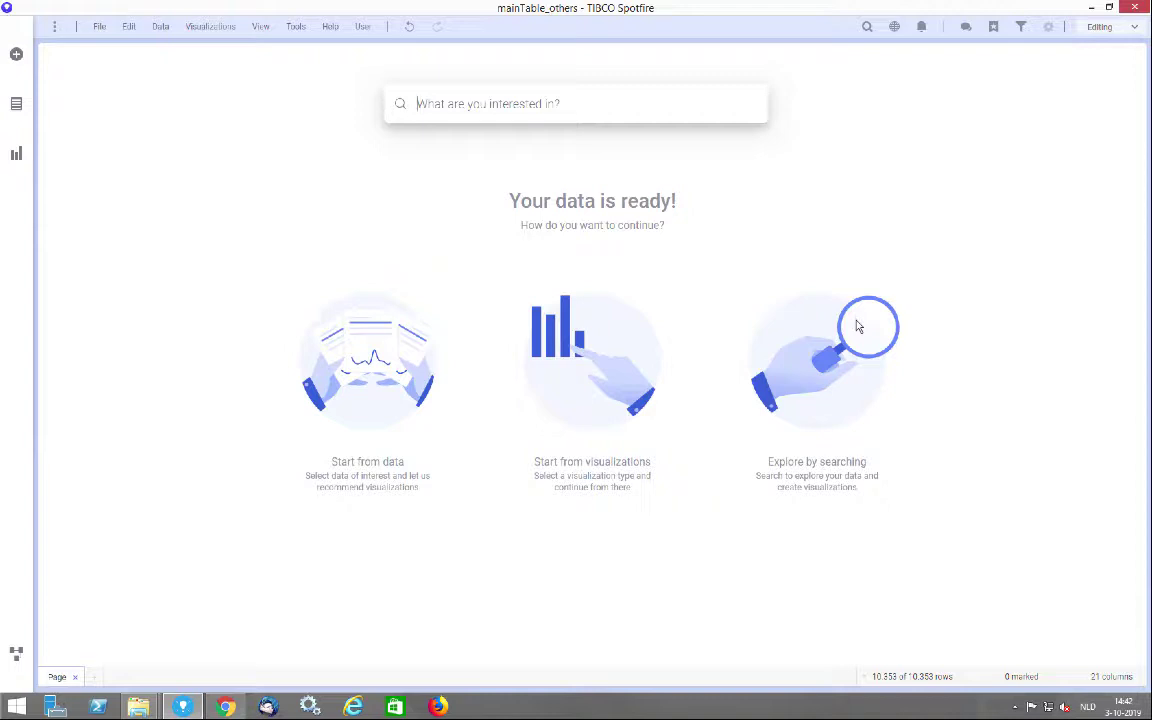
{"action": "type", "text": "numbers of problems"}
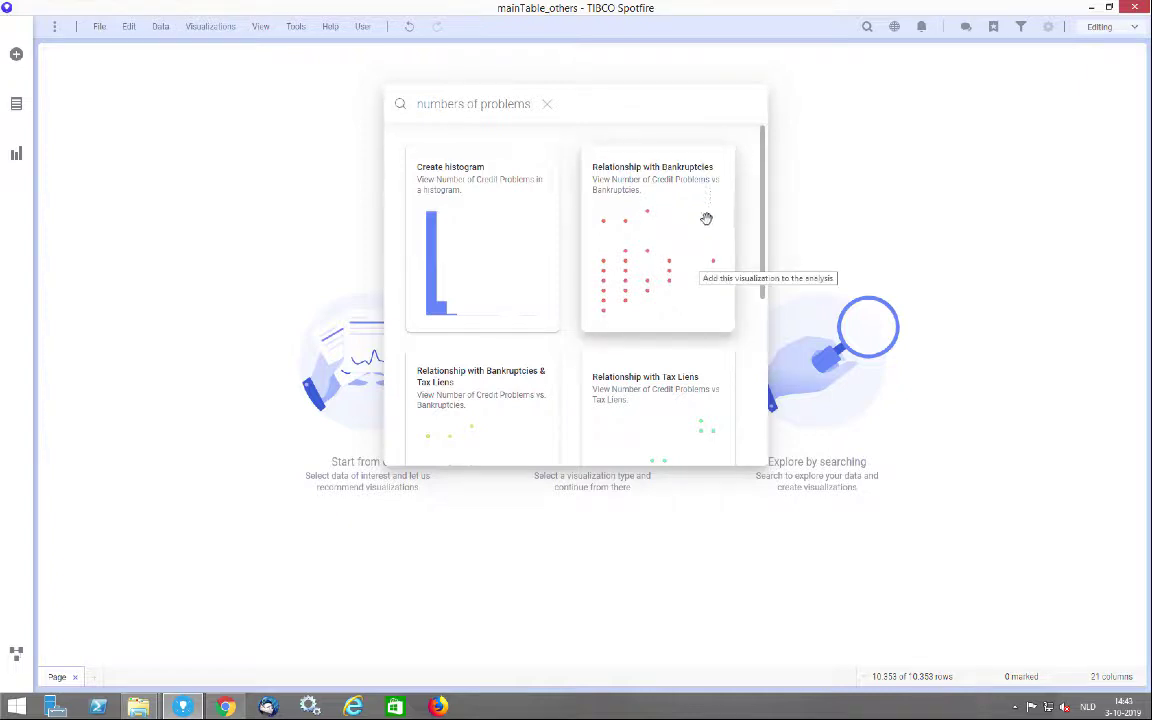
{"action": "scroll", "coordinate": [762, 196], "scroll_direction": "down", "scroll_amount": 1}
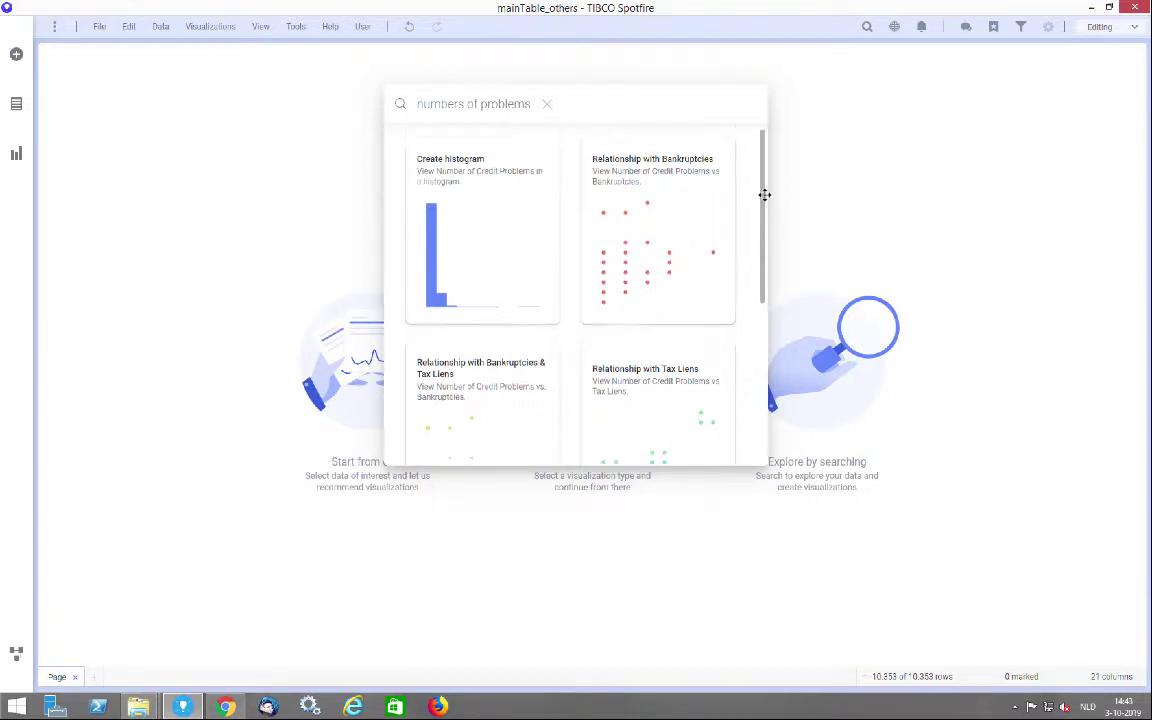
{"action": "left_click_drag", "start_coordinate": [766, 207], "coordinate": [799, 388]}
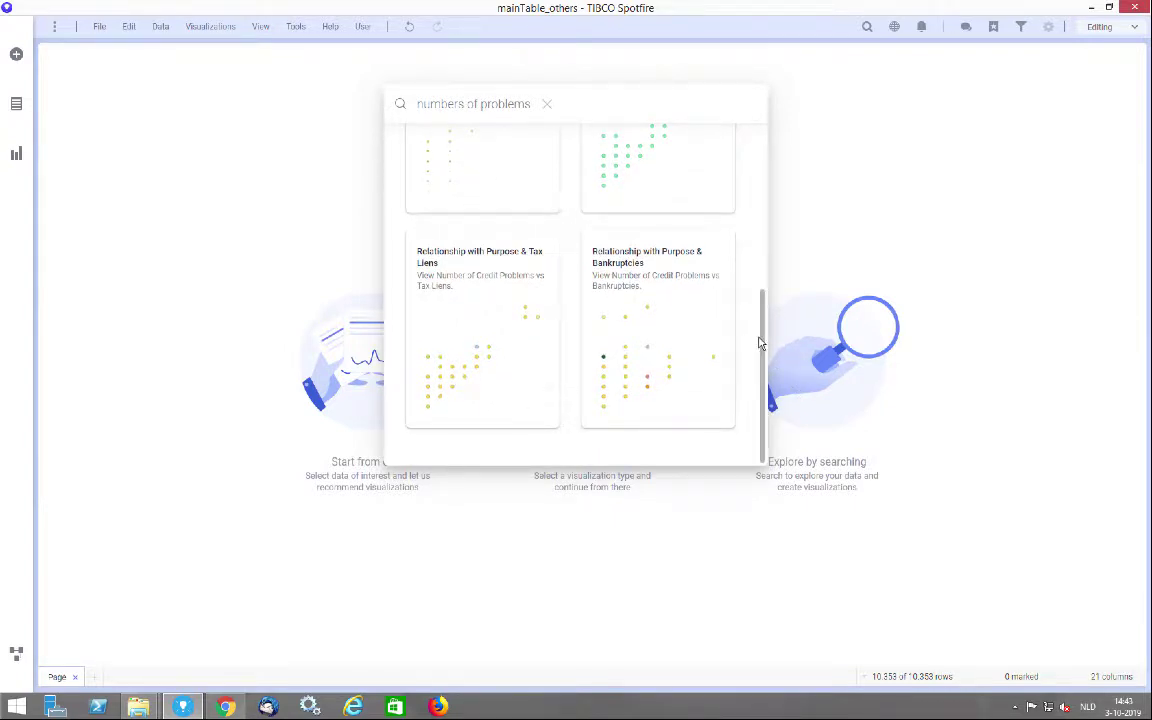
{"action": "left_click_drag", "start_coordinate": [762, 335], "coordinate": [751, 193]}
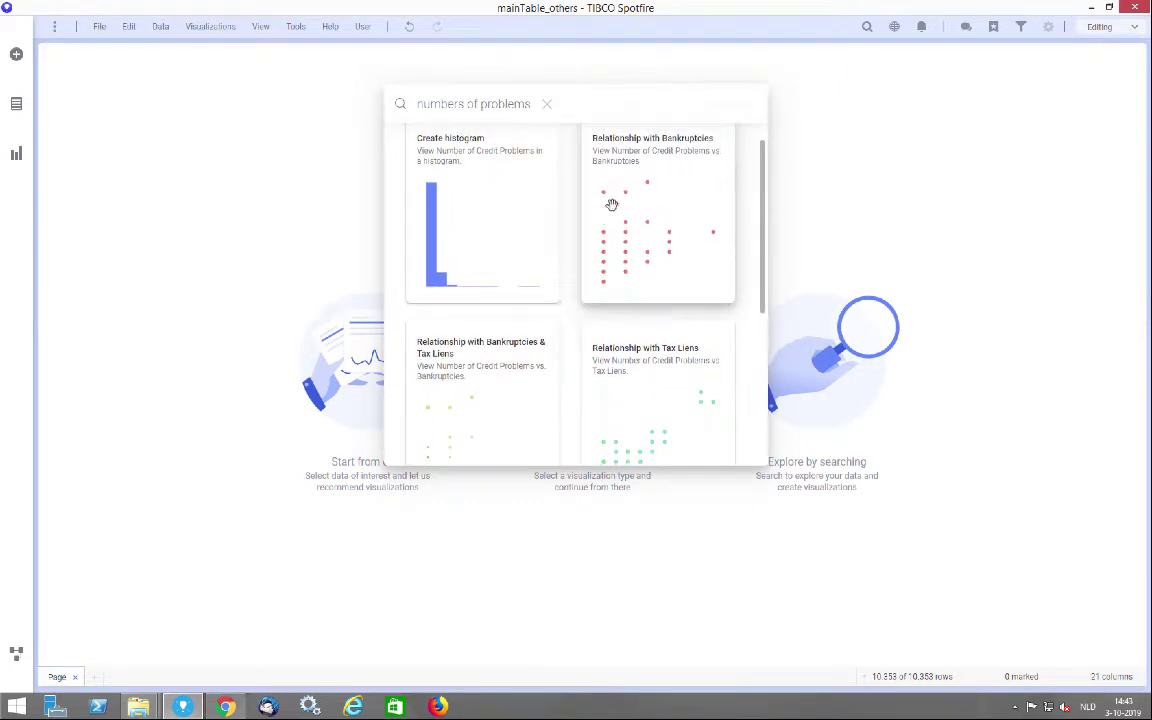
Add the suggested Number of Credit Problems vs. Bankruptcies scatter plot to the page and clear the search
{"action": "left_click", "coordinate": [645, 228]}
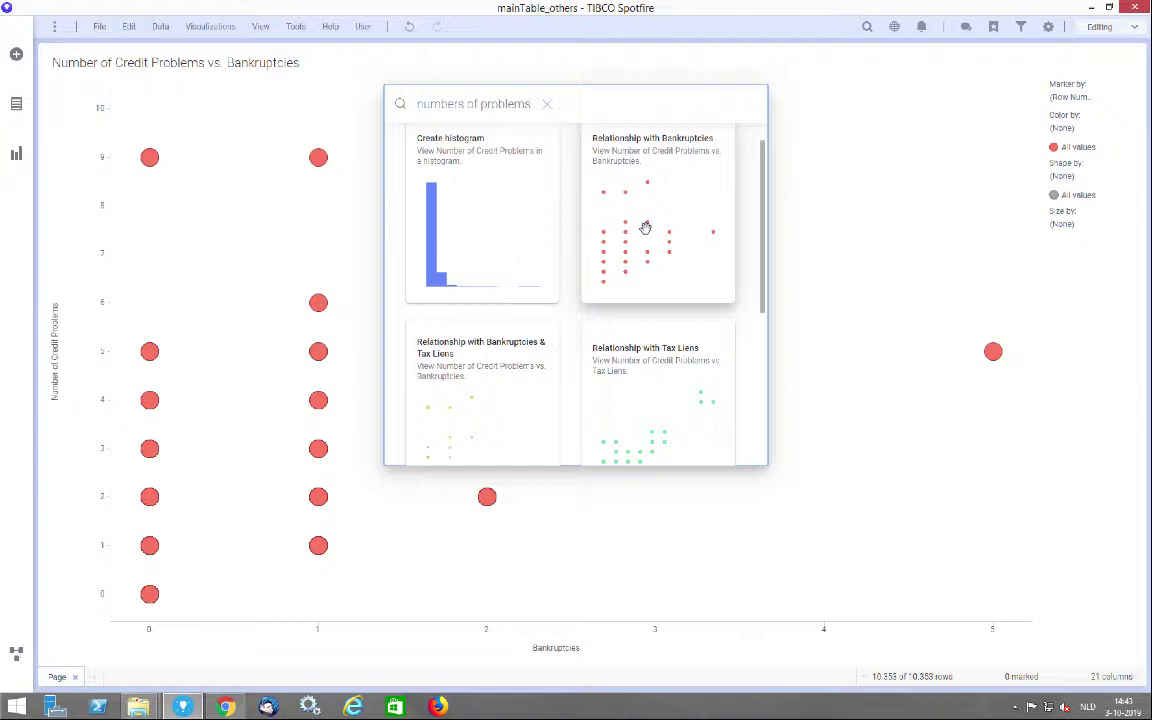
{"action": "left_click", "coordinate": [547, 104]}
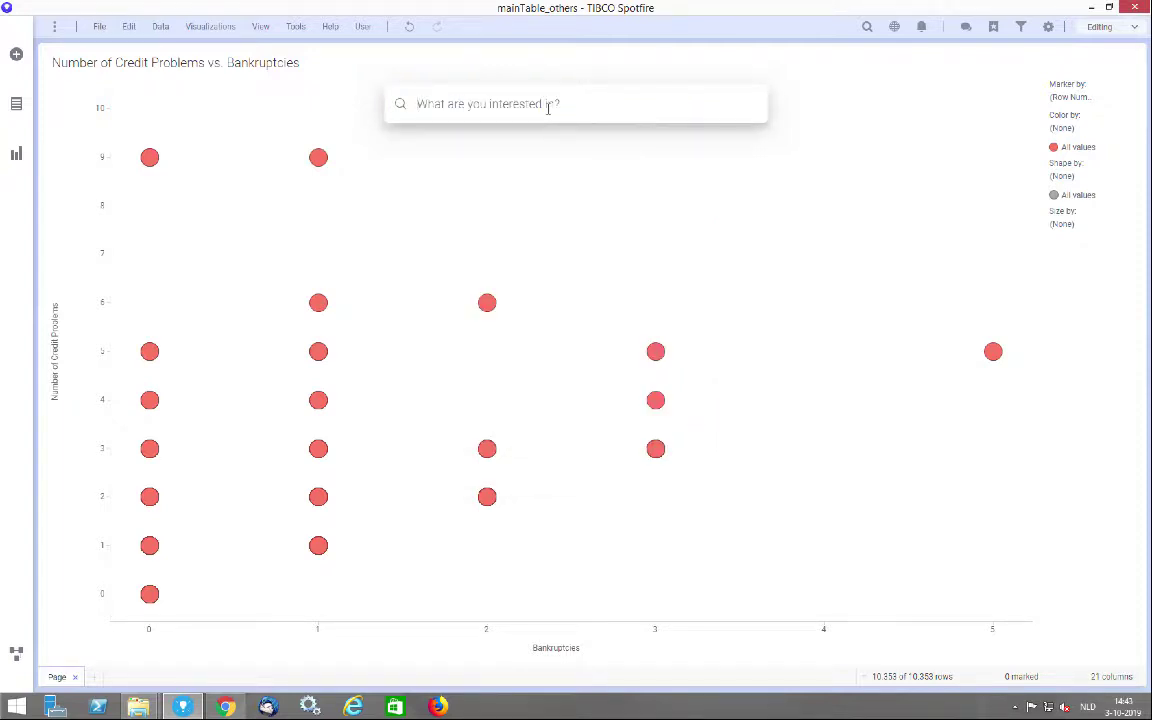
Search for "credit score vs problems", add the suggested density plot beside the scatter plot, and clear the search
{"action": "type", "text": "credit"}
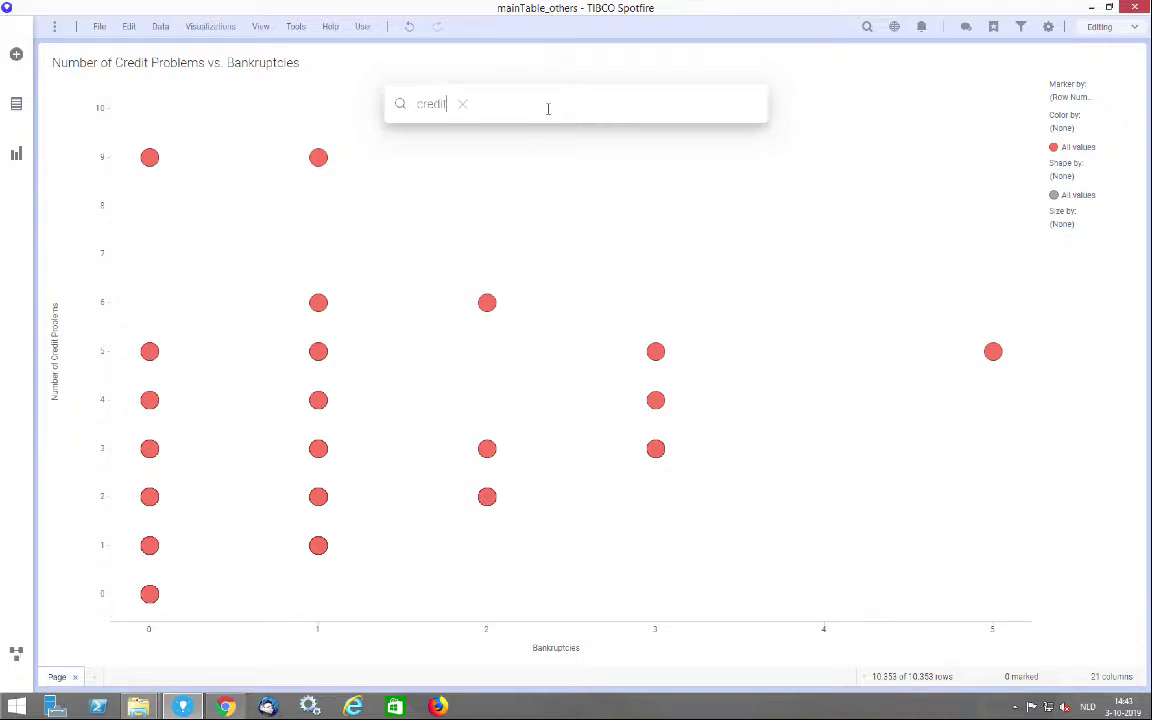
{"action": "type", "text": " sco"}
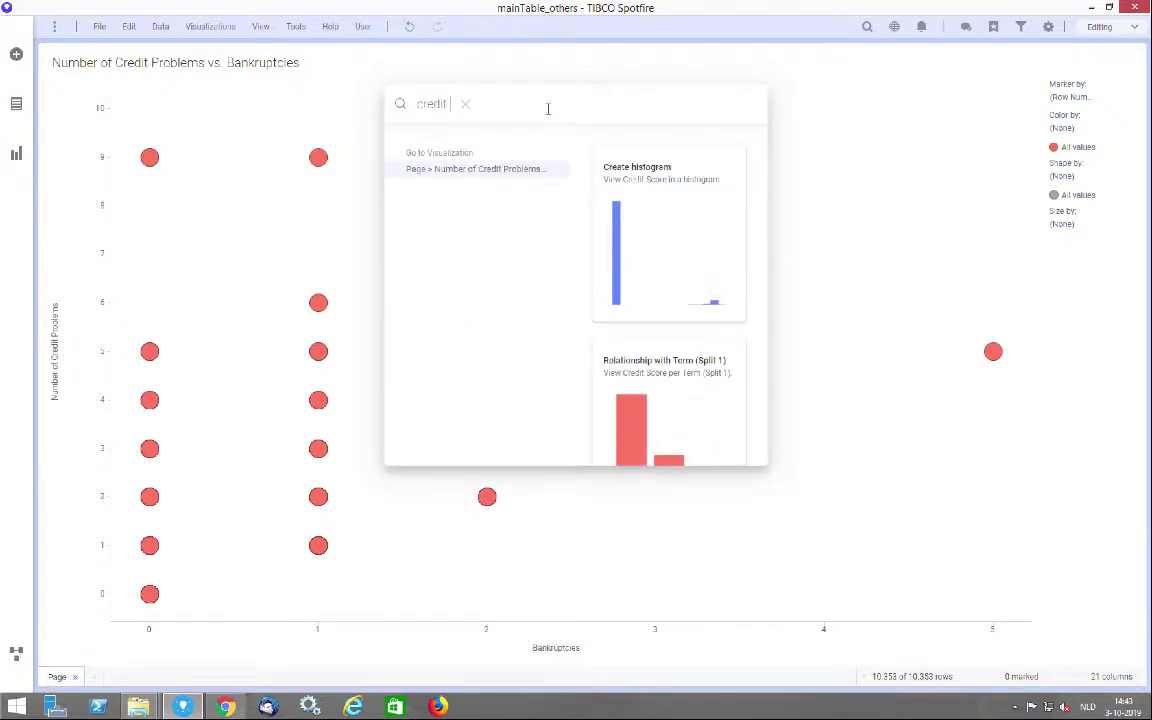
{"action": "type", "text": "re vs"}
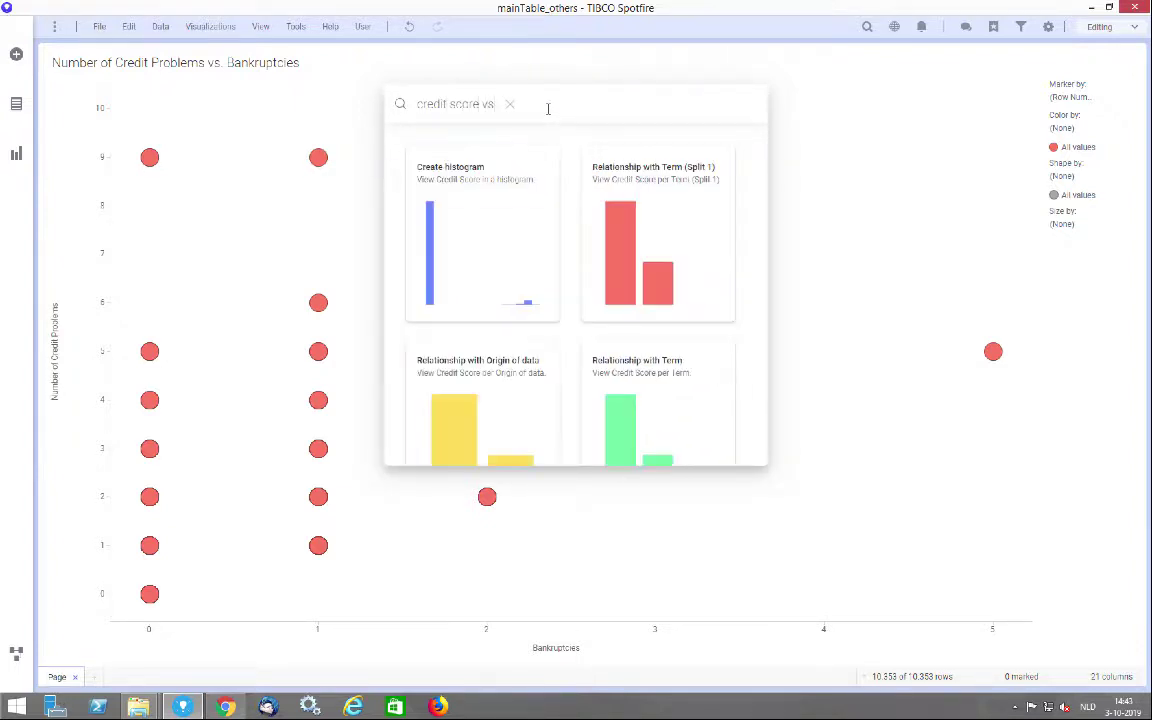
{"action": "type", "text": " problems"}
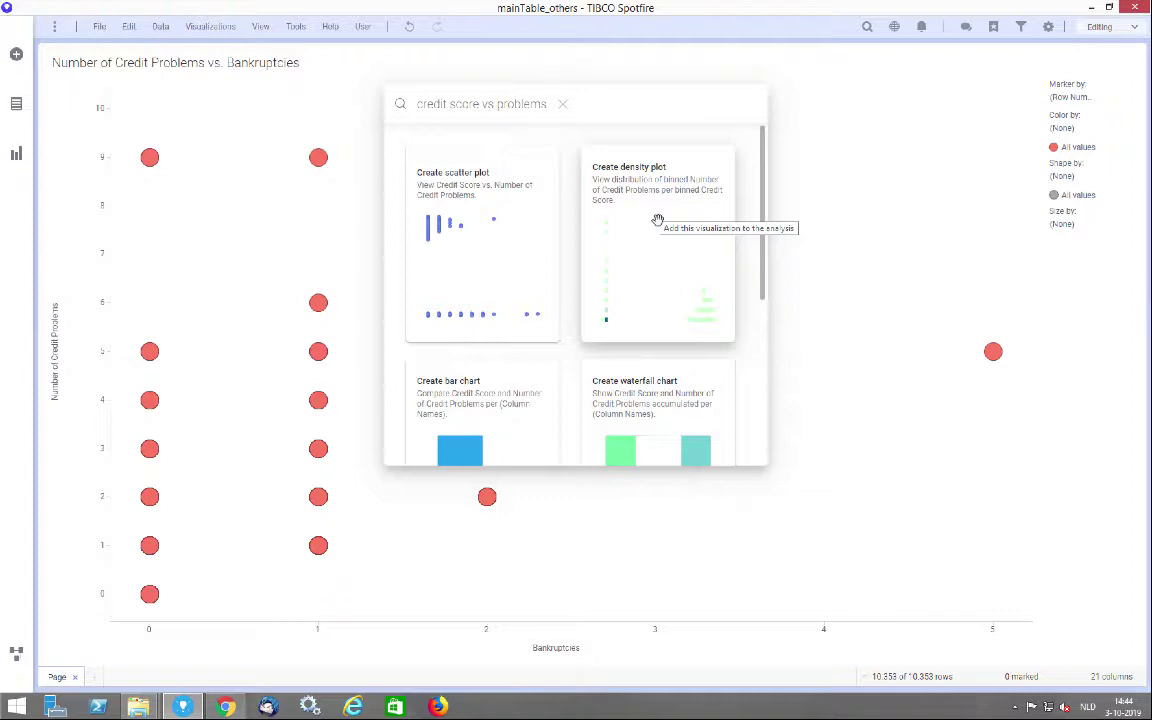
{"action": "left_click_drag", "start_coordinate": [657, 219], "coordinate": [950, 190]}
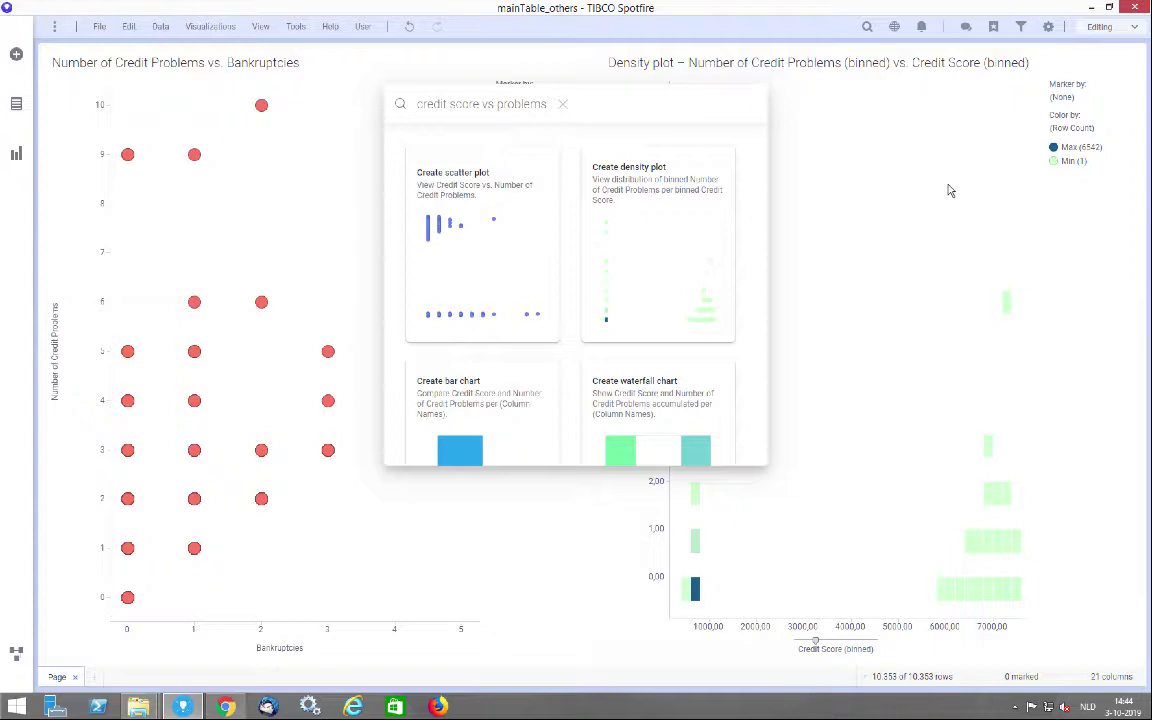
{"action": "left_click", "coordinate": [565, 106]}
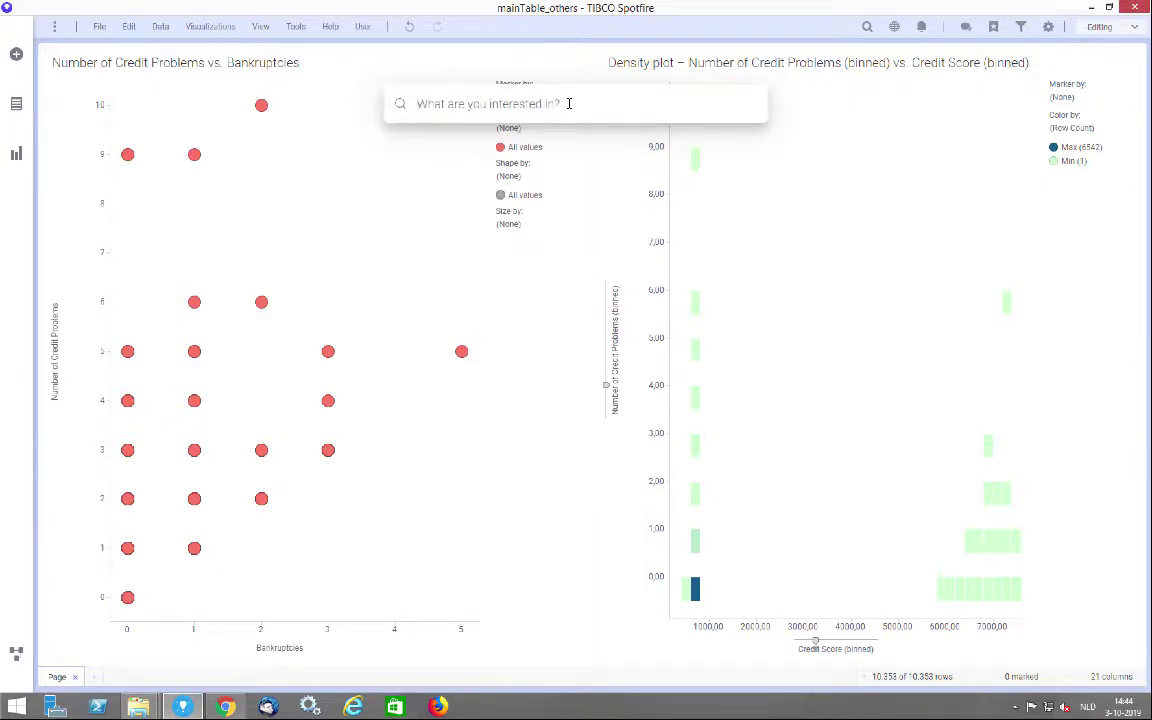
Search for "months since last delinquent", add the suggested bar chart above the density plot, and close the search
{"action": "type", "text": "months"}
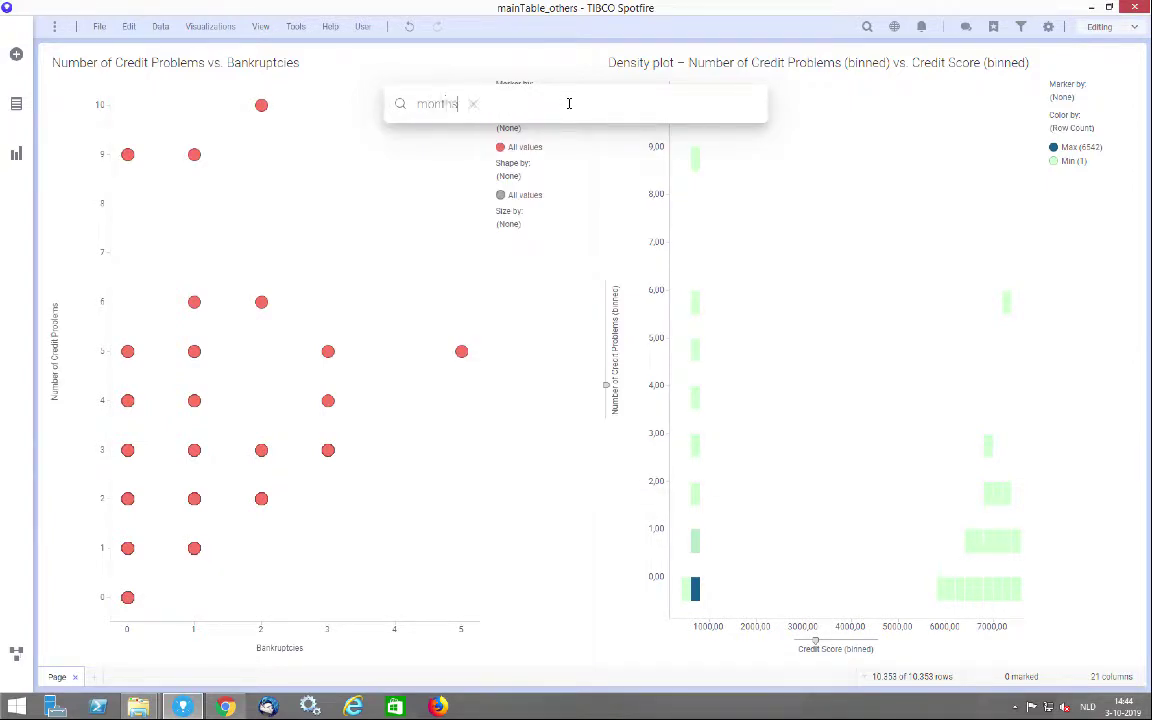
{"action": "type", "text": " since last delinquent"}
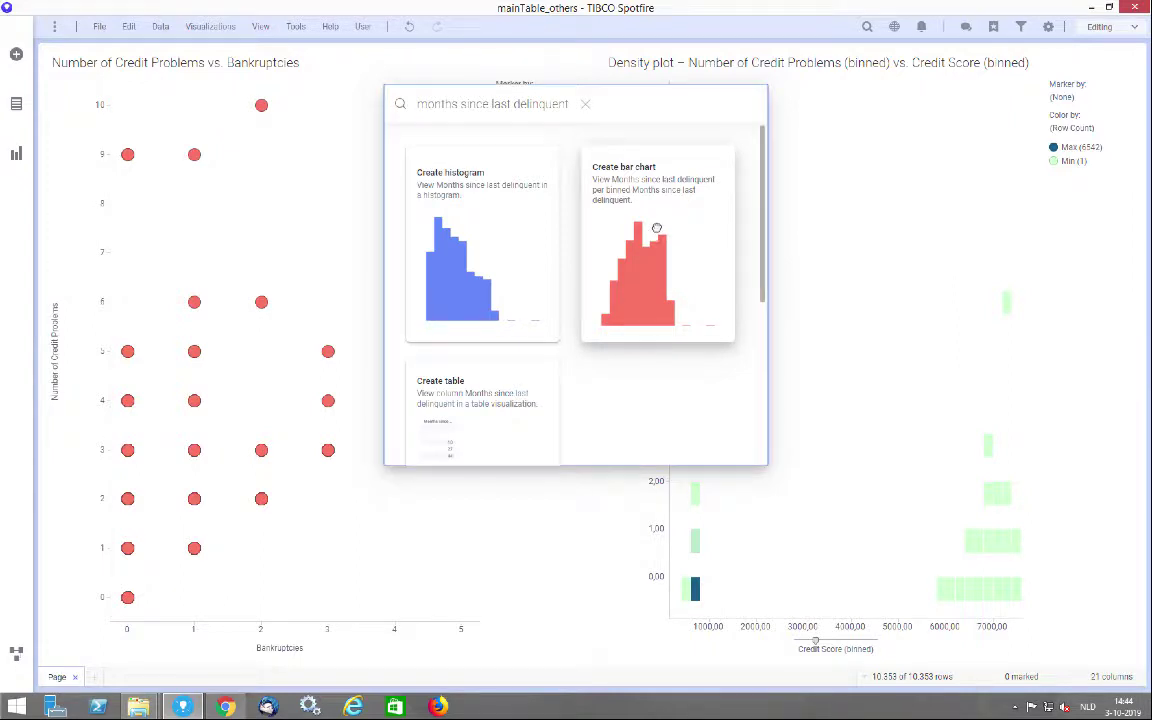
{"action": "left_click_drag", "start_coordinate": [656, 226], "coordinate": [852, 156]}
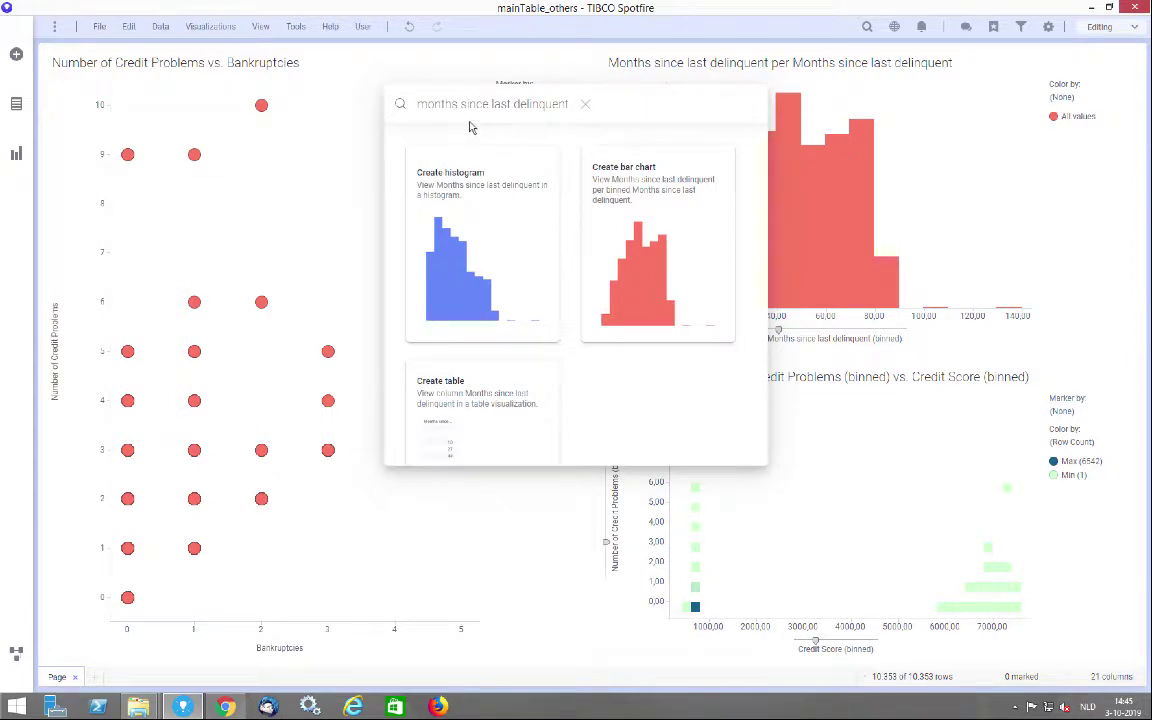
{"action": "left_click", "coordinate": [585, 107]}
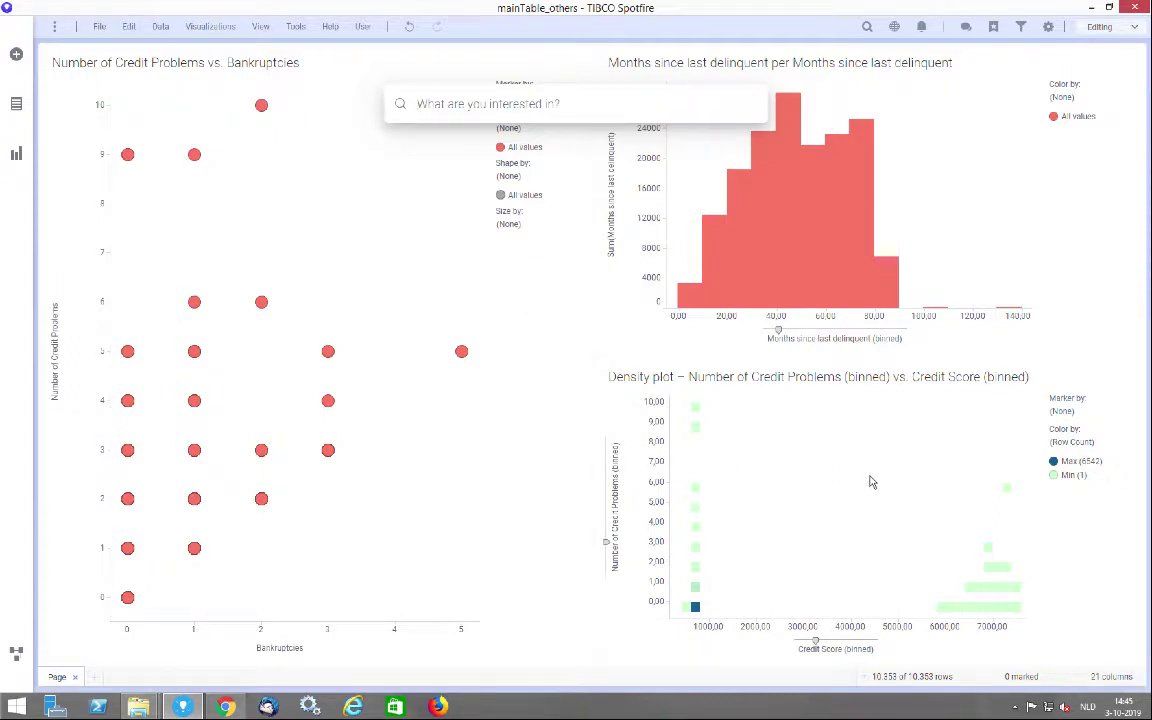
{"action": "left_click", "coordinate": [700, 491]}
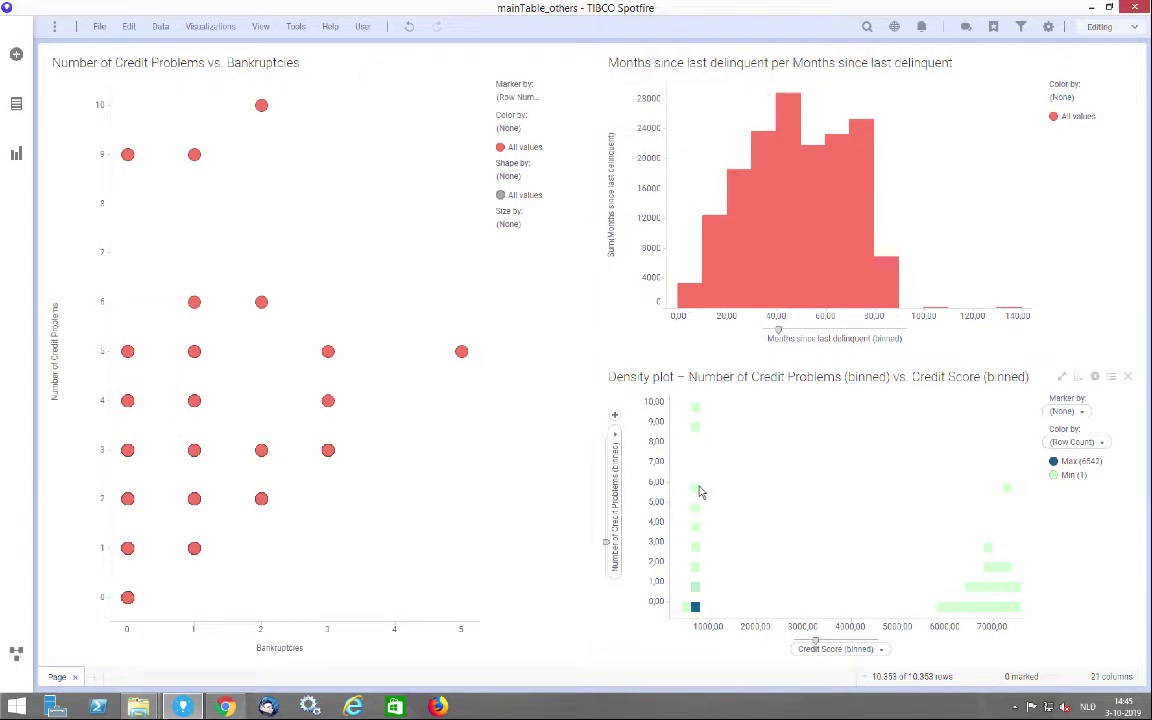
Mark the low-credit-score block near 6 credit problems in the density plot and create a details table for the marked rows
{"action": "left_click", "coordinate": [698, 490]}
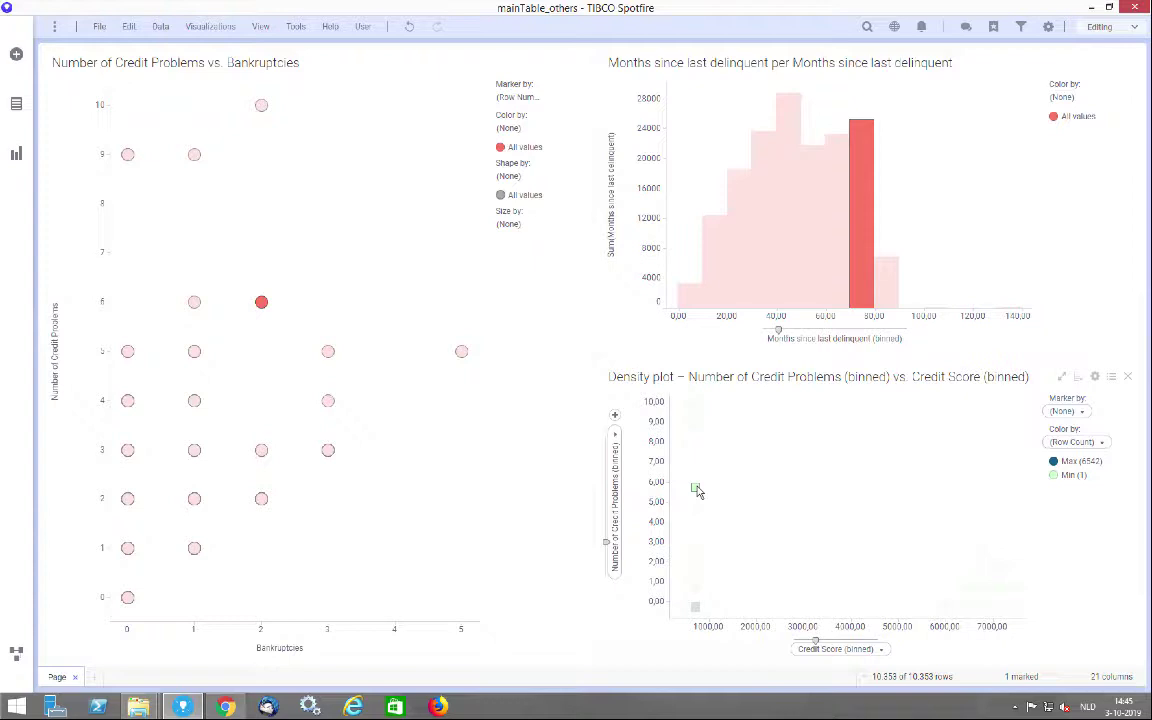
{"action": "right_click", "coordinate": [697, 491]}
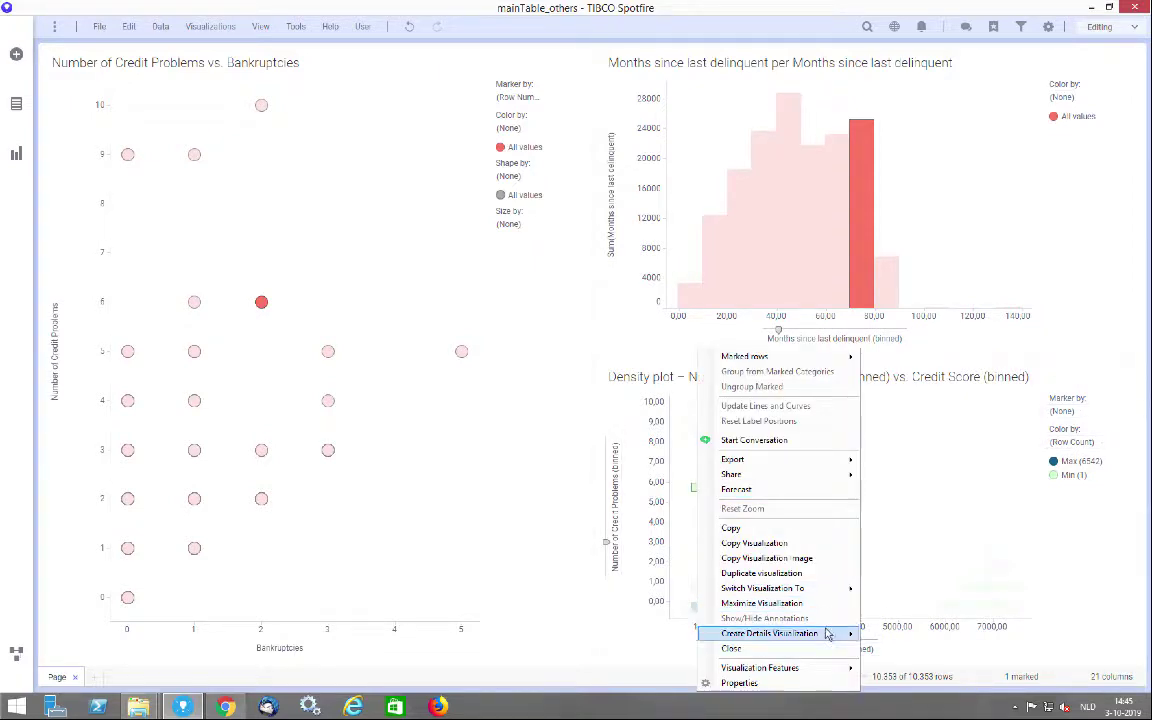
{"action": "mouse_move", "coordinate": [828, 632]}
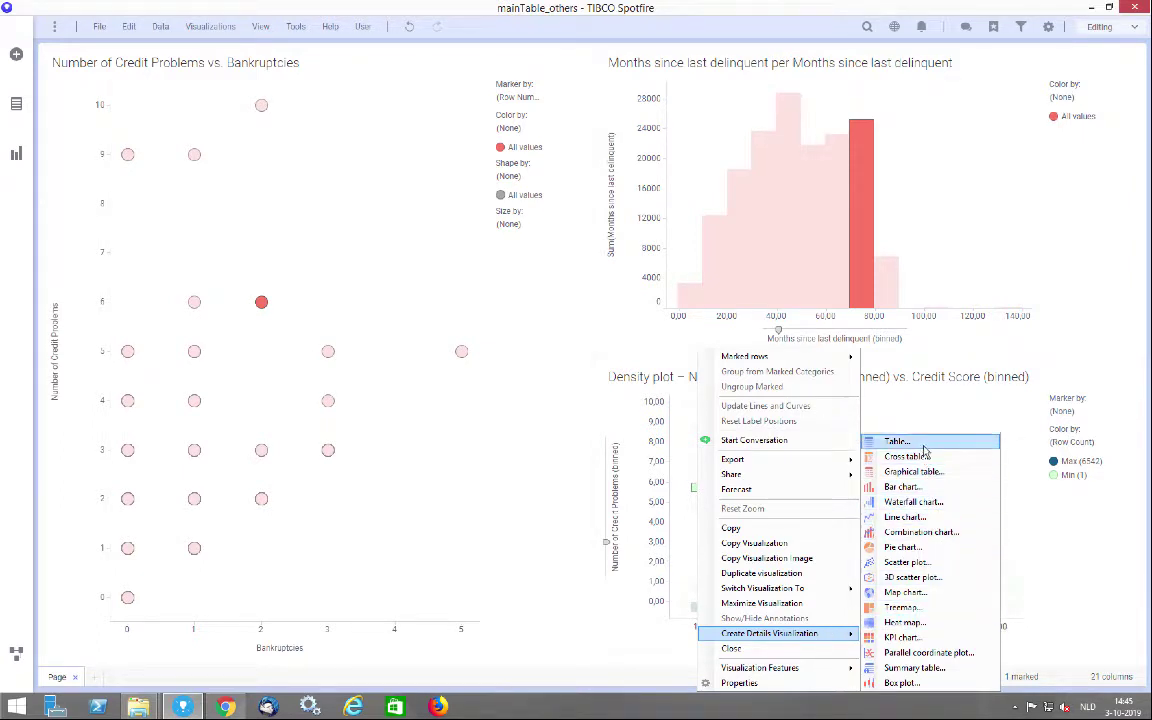
{"action": "left_click", "coordinate": [897, 441]}
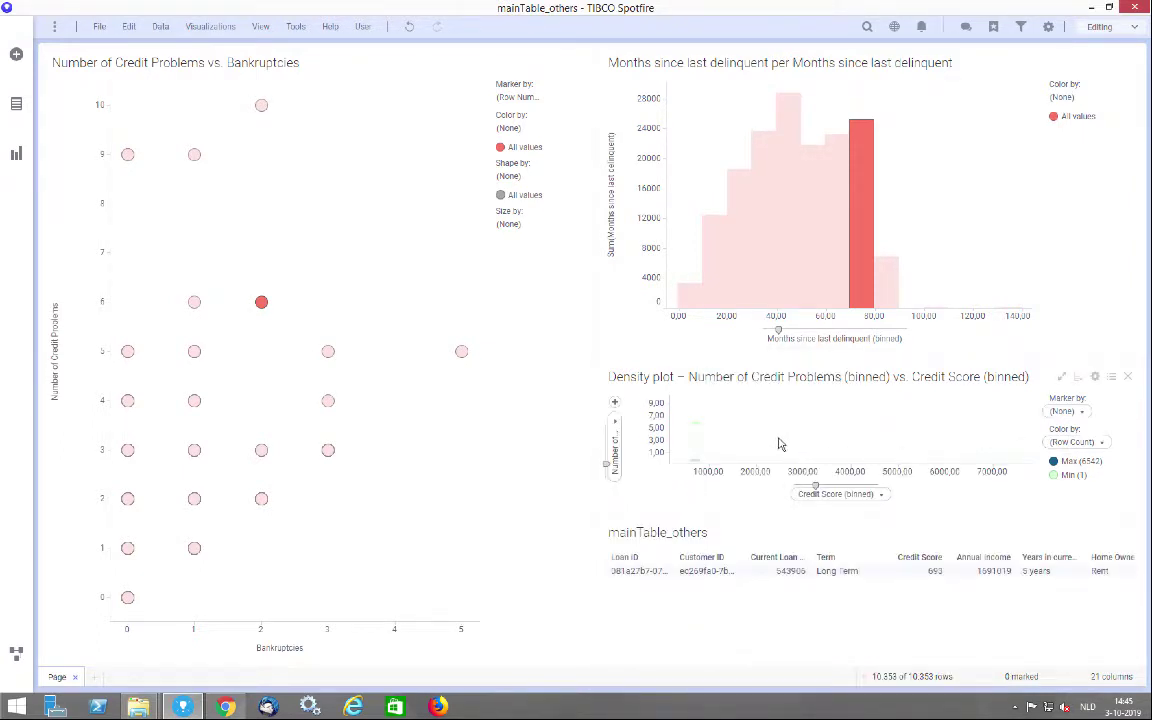
{"action": "left_click_drag", "start_coordinate": [936, 447], "coordinate": [997, 458]}
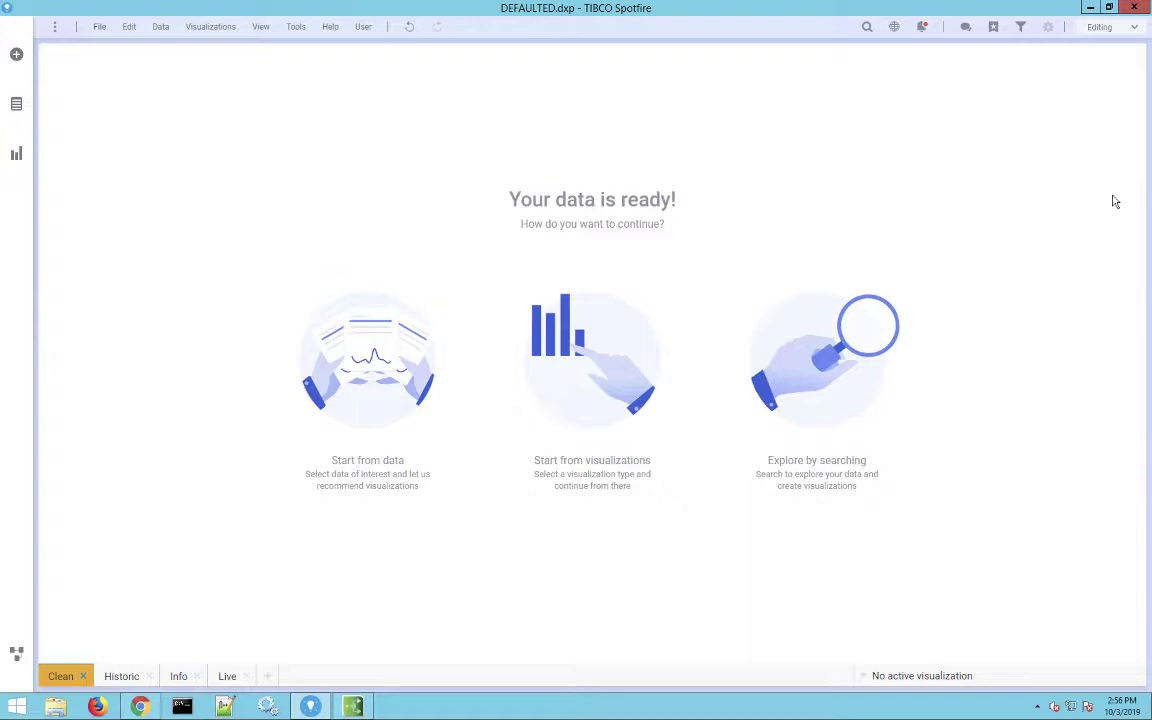
Create a bar chart on the Clean page and place DAYS_BIRTH on its category axis
{"action": "left_click", "coordinate": [595, 329]}
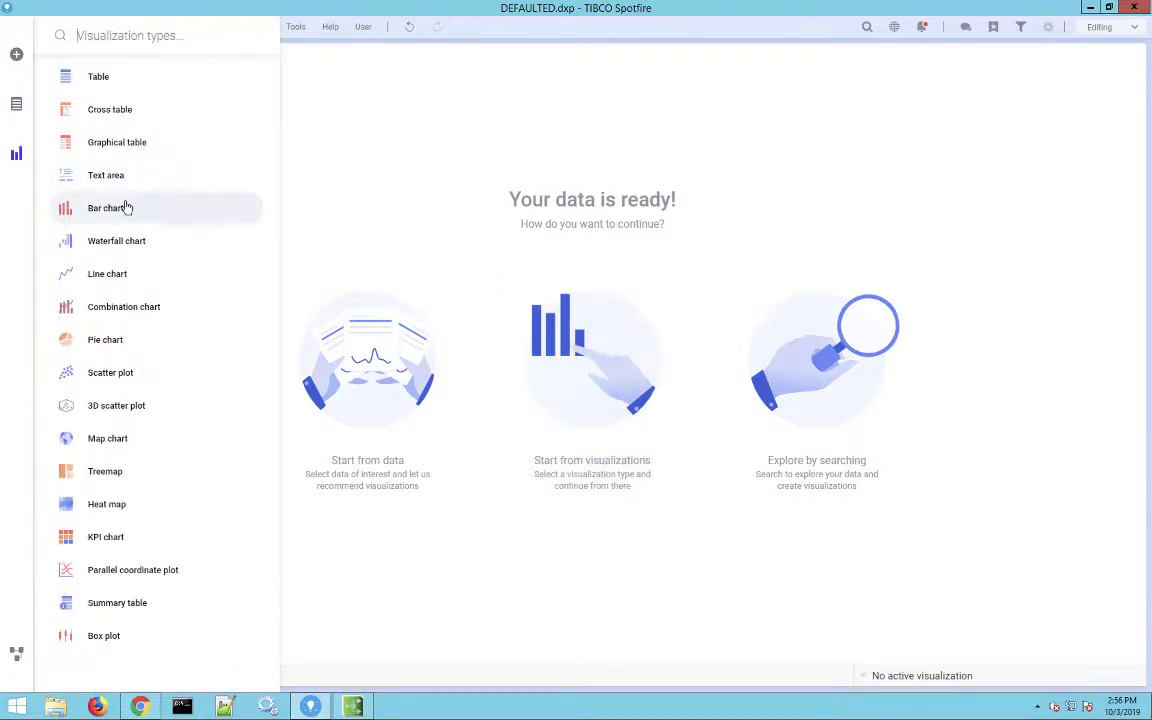
{"action": "left_click", "coordinate": [110, 207]}
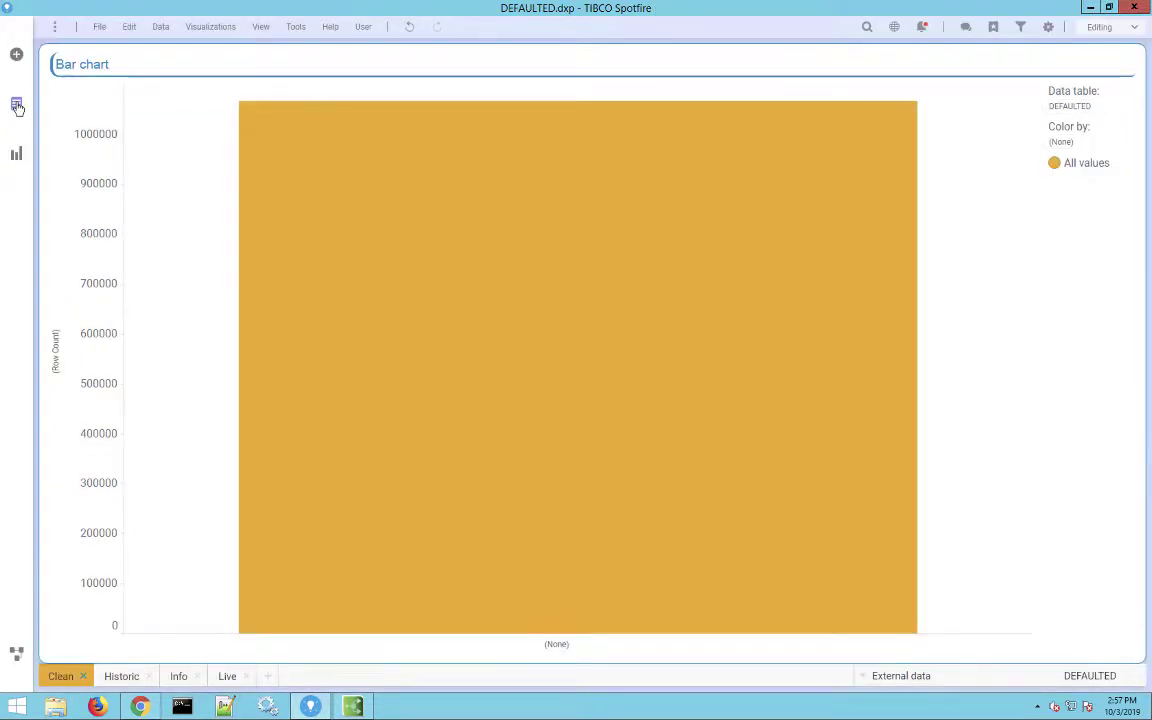
{"action": "left_click", "coordinate": [17, 106]}
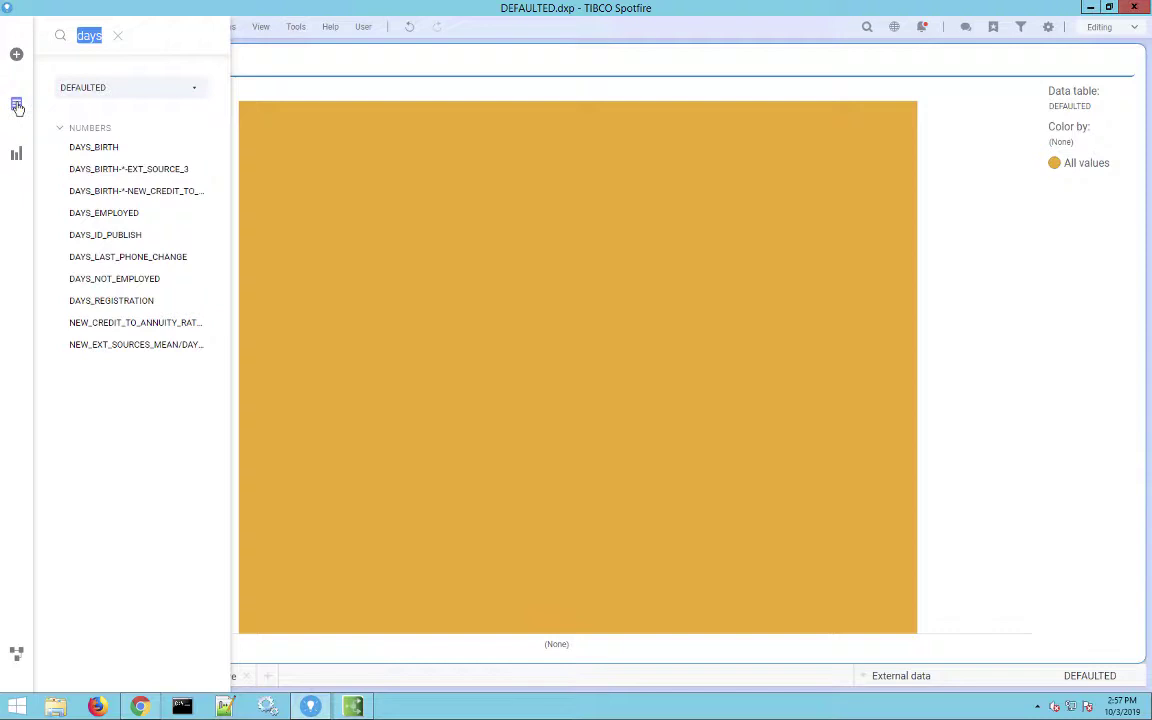
{"action": "left_click", "coordinate": [118, 147]}
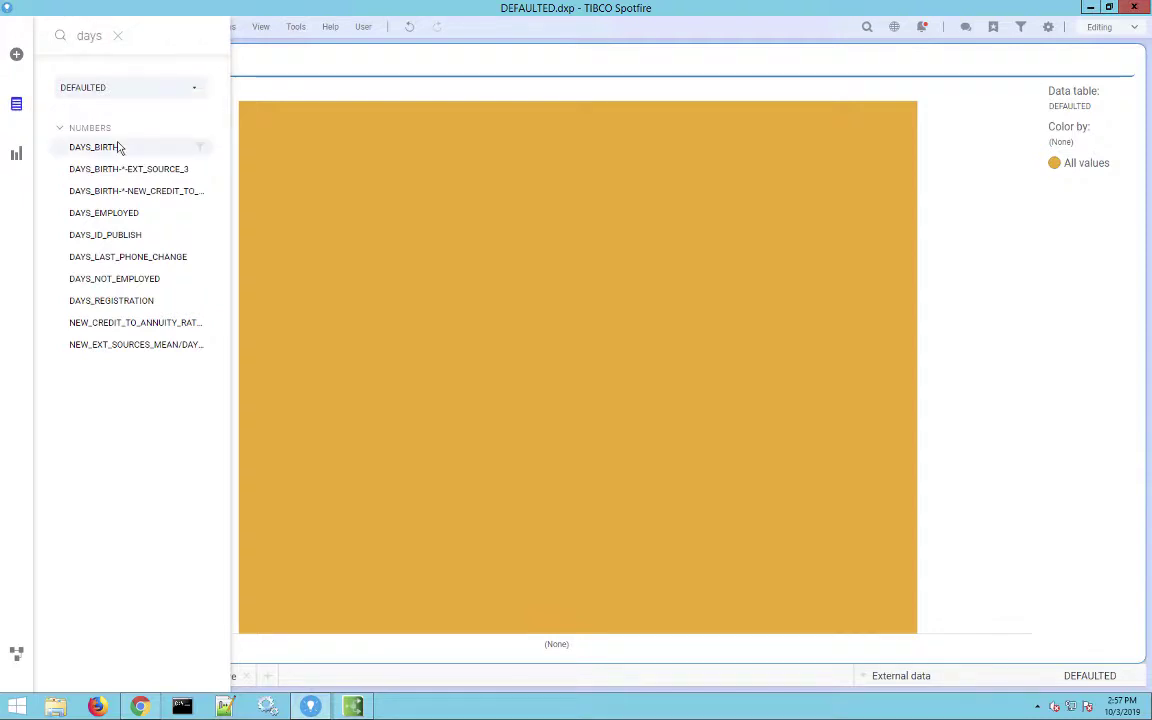
{"action": "left_click_drag", "start_coordinate": [118, 147], "coordinate": [558, 644]}
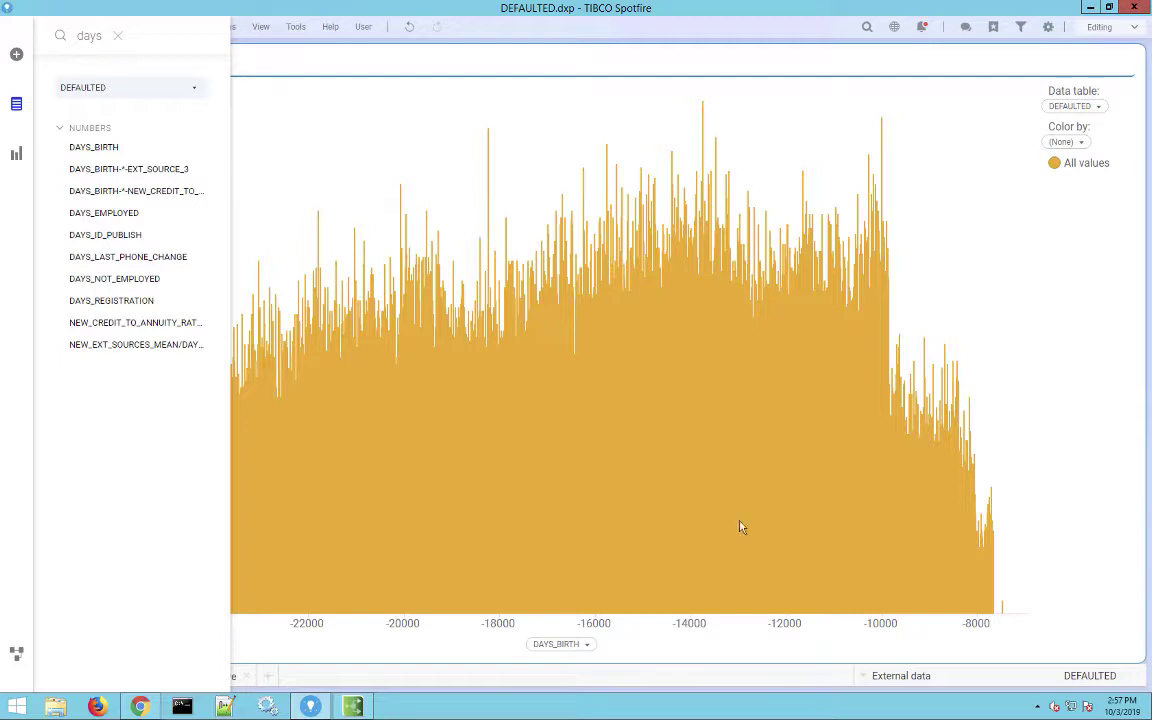
Set the category axis to the custom expression <[DAYS_BIRTH]/-365> with the display name Age
{"action": "right_click", "coordinate": [566, 645]}
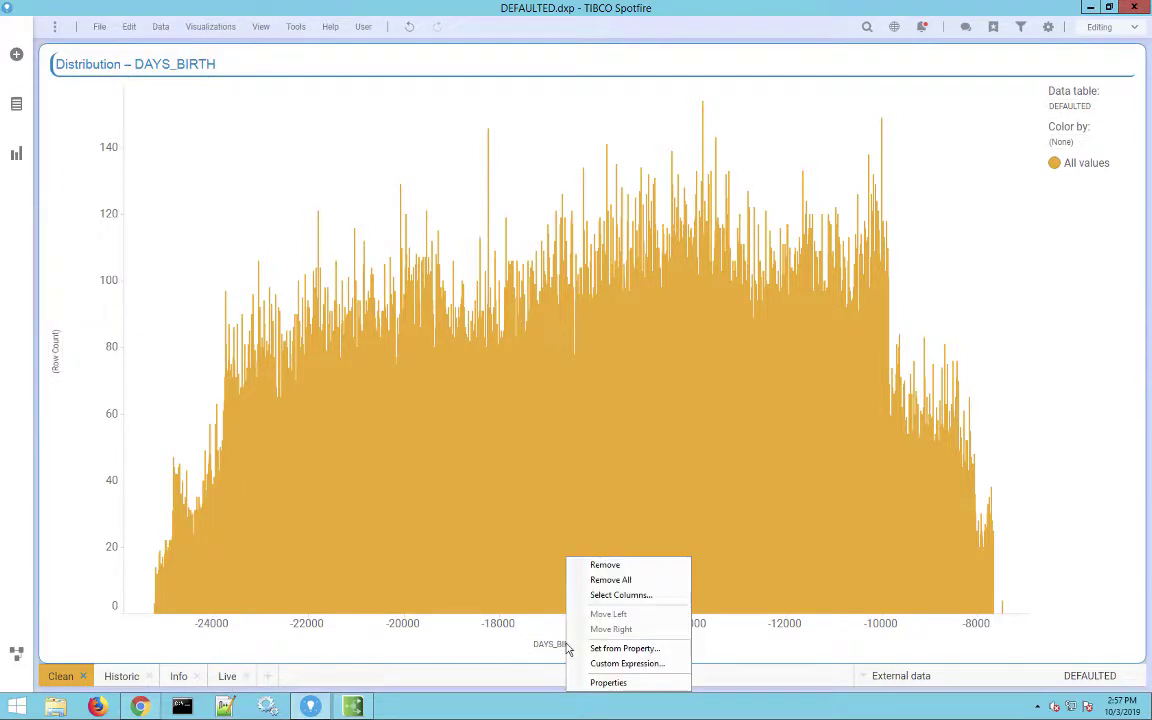
{"action": "left_click", "coordinate": [628, 664]}
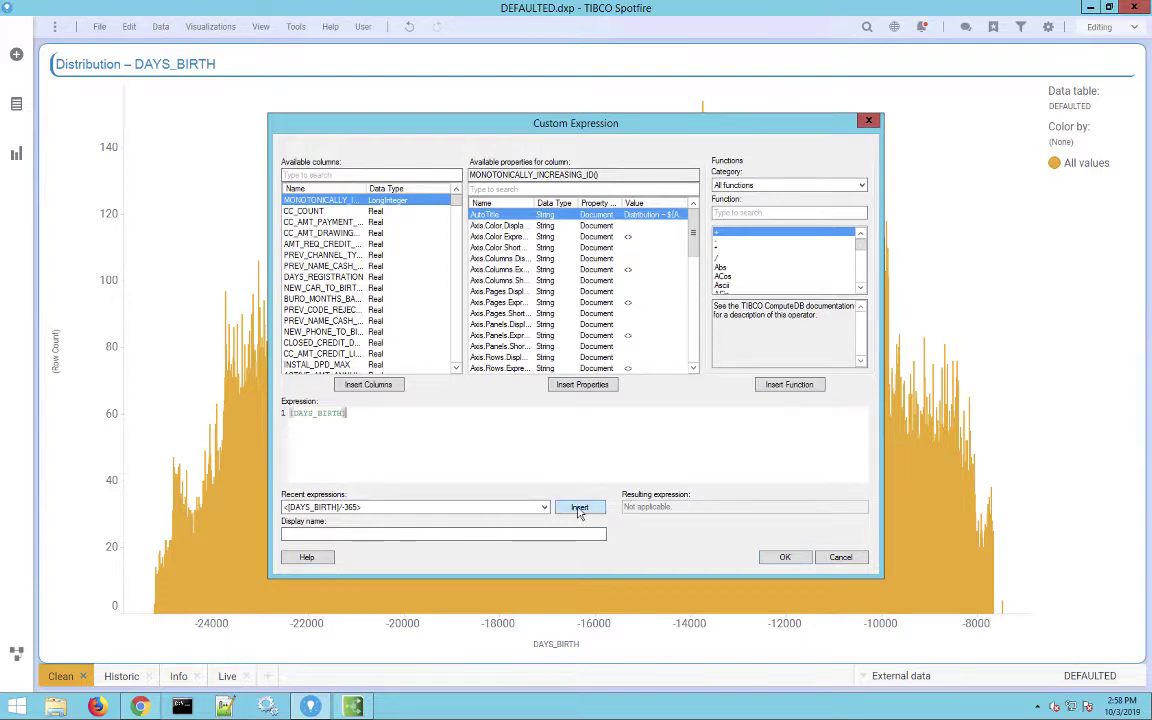
{"action": "left_click", "coordinate": [579, 507]}
{"action": "left_click", "coordinate": [572, 535]}
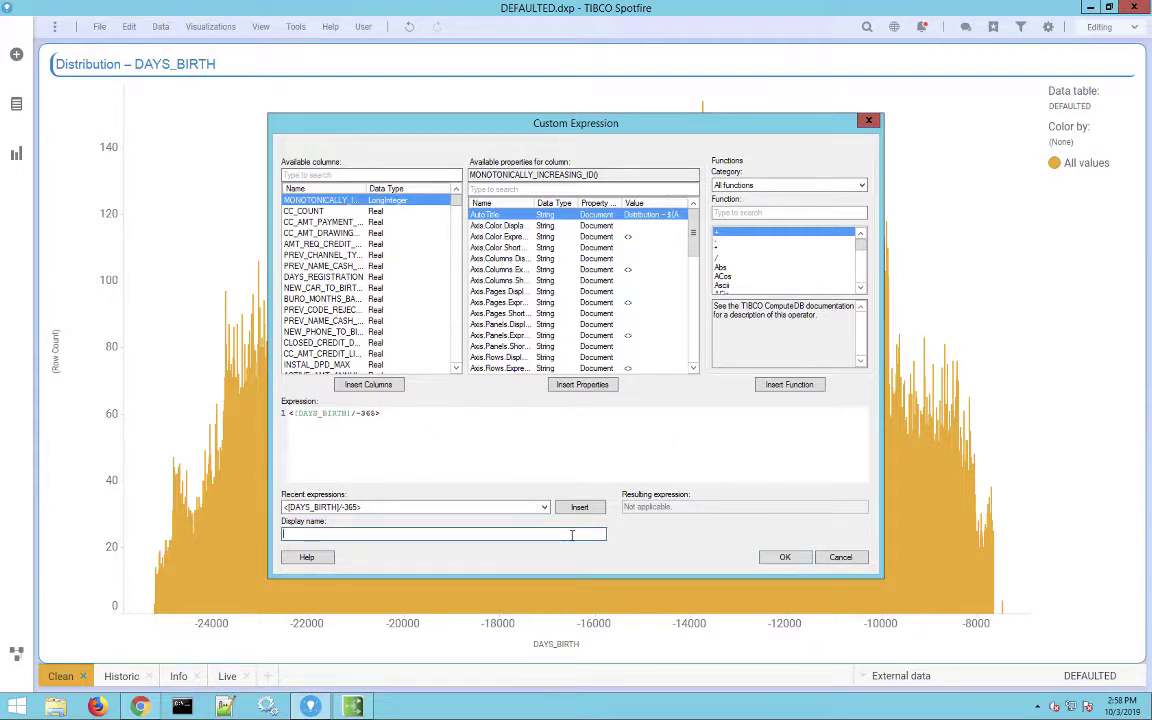
{"action": "type", "text": "Age"}
{"action": "left_click", "coordinate": [781, 559]}
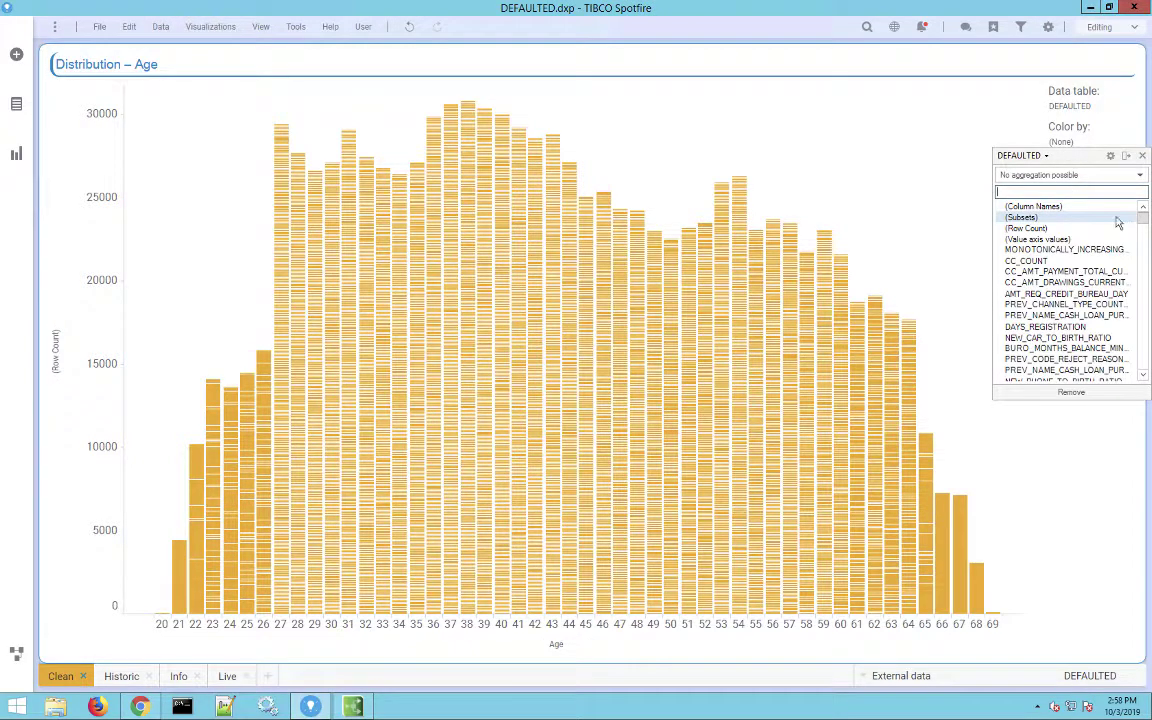
Color the age bars by the TARGET column and change the color of the 0.00 value to green
{"action": "type", "text": "target"}
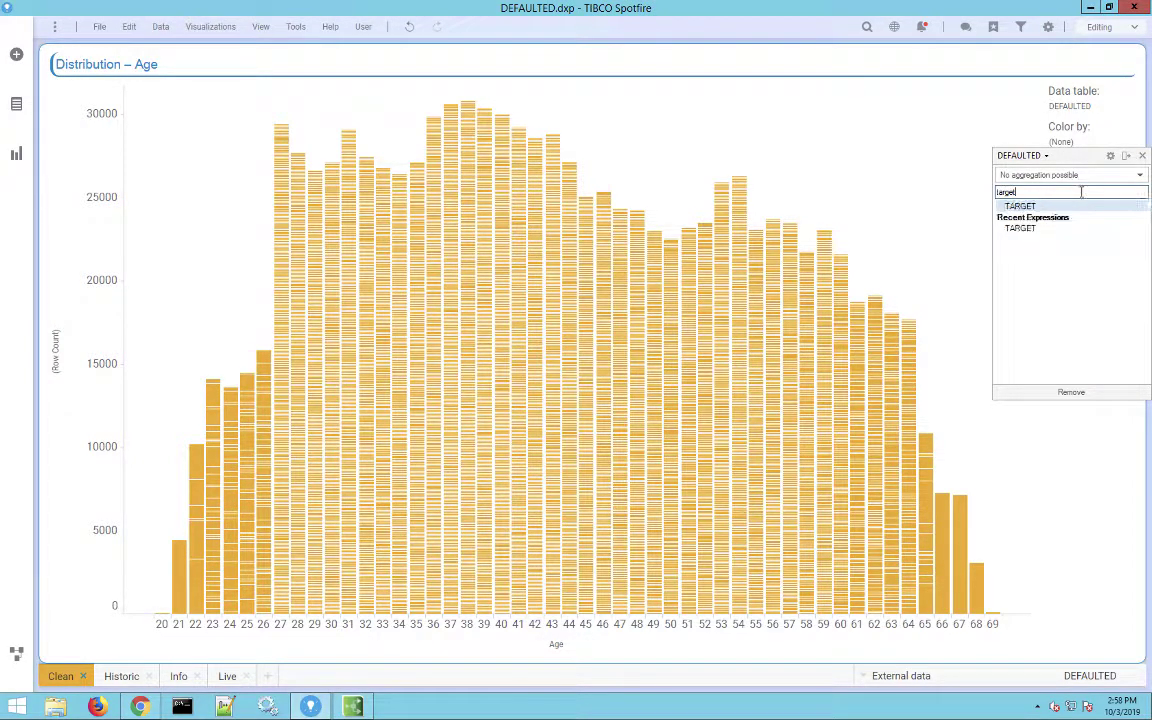
{"action": "left_click", "coordinate": [1023, 207]}
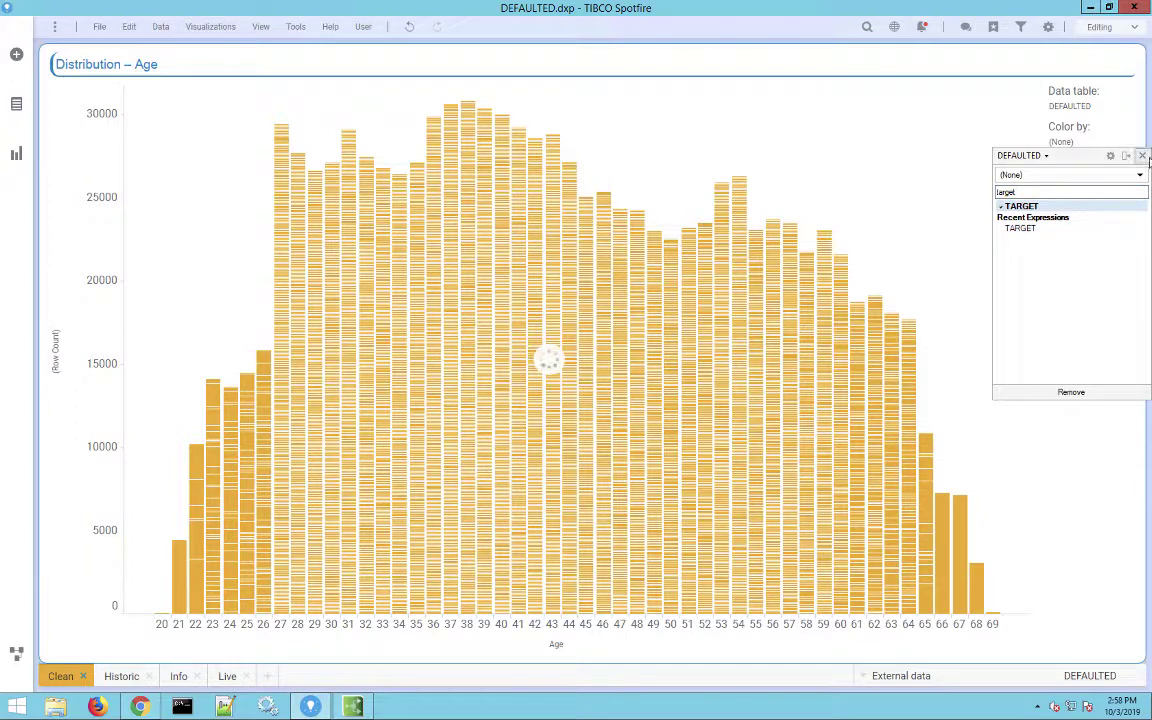
{"action": "left_click", "coordinate": [1142, 155]}
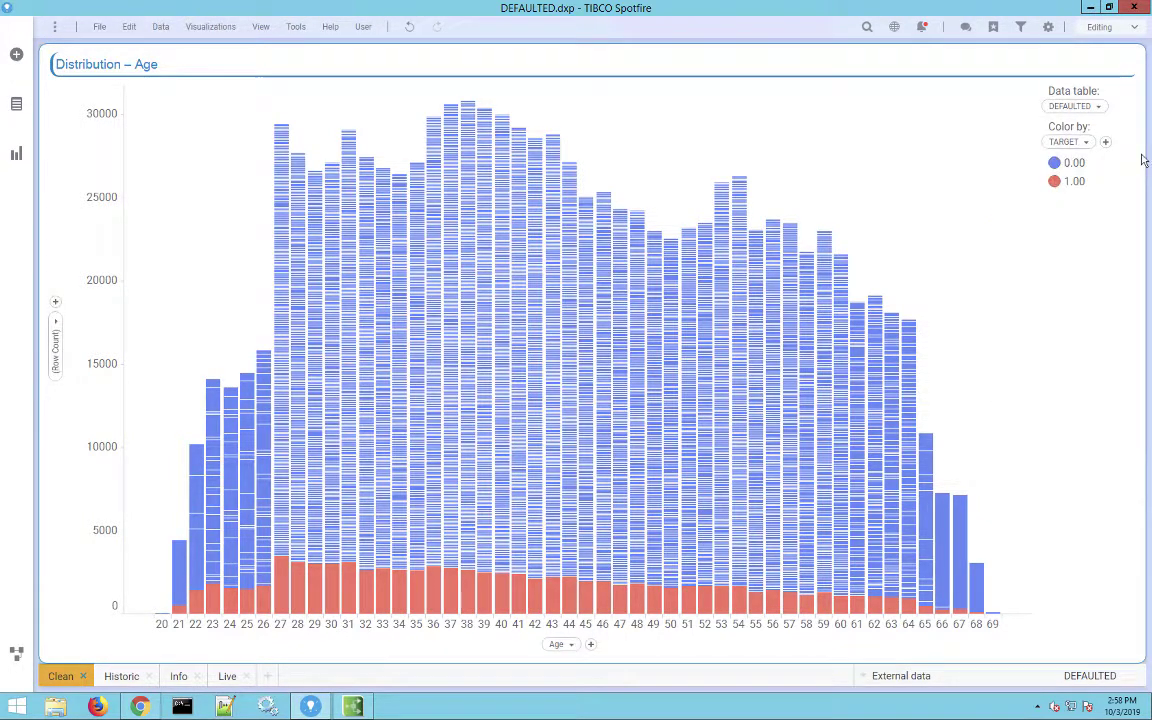
{"action": "left_click", "coordinate": [1054, 181]}
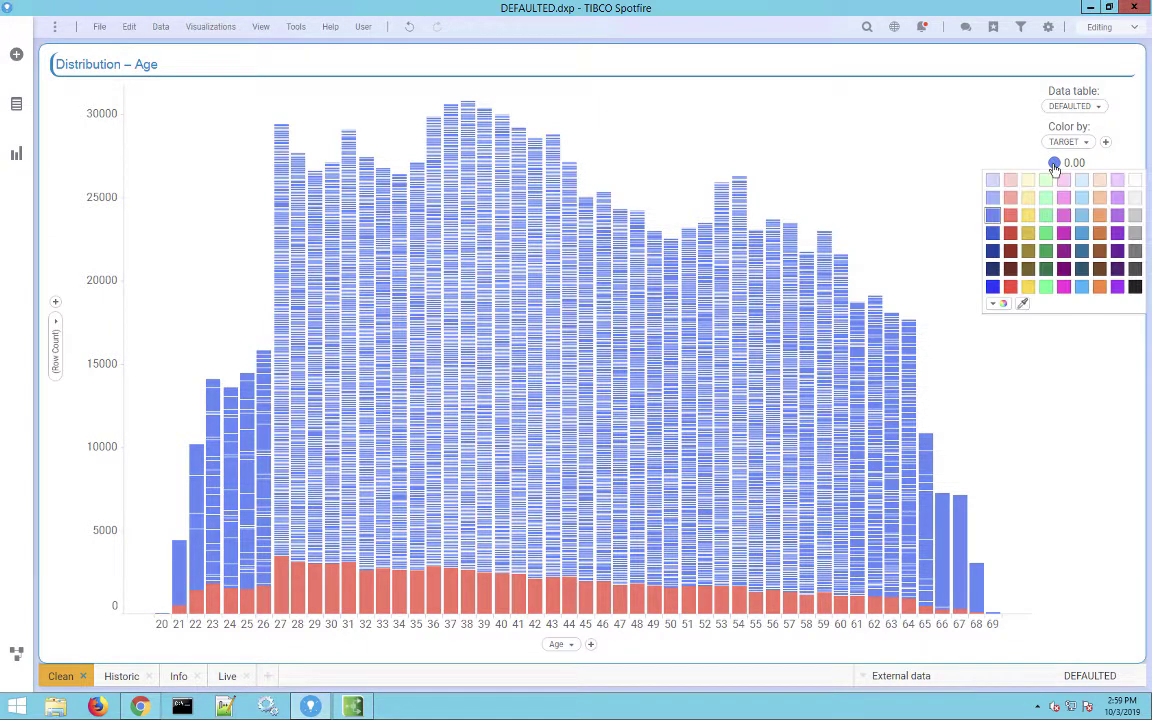
{"action": "left_click", "coordinate": [1045, 232]}
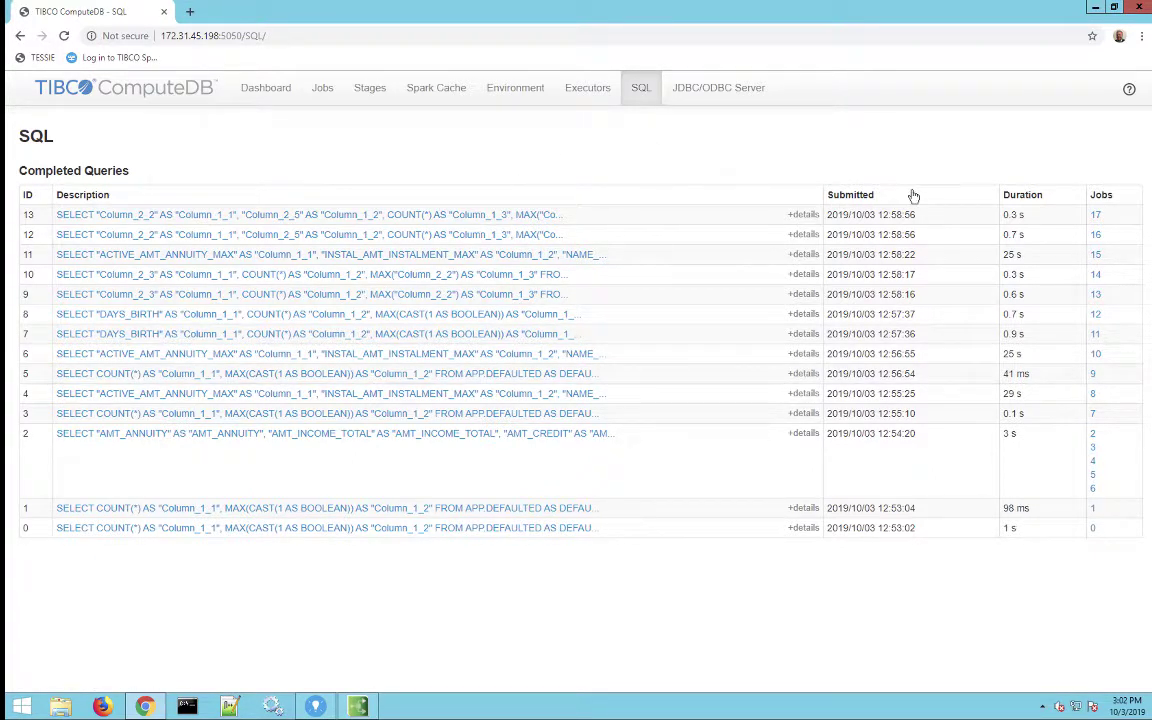
In the TIBCO ComputeDB web console, examine the SQL text, execution plan and succeeded job of query 13
{"action": "left_click", "coordinate": [795, 216]}
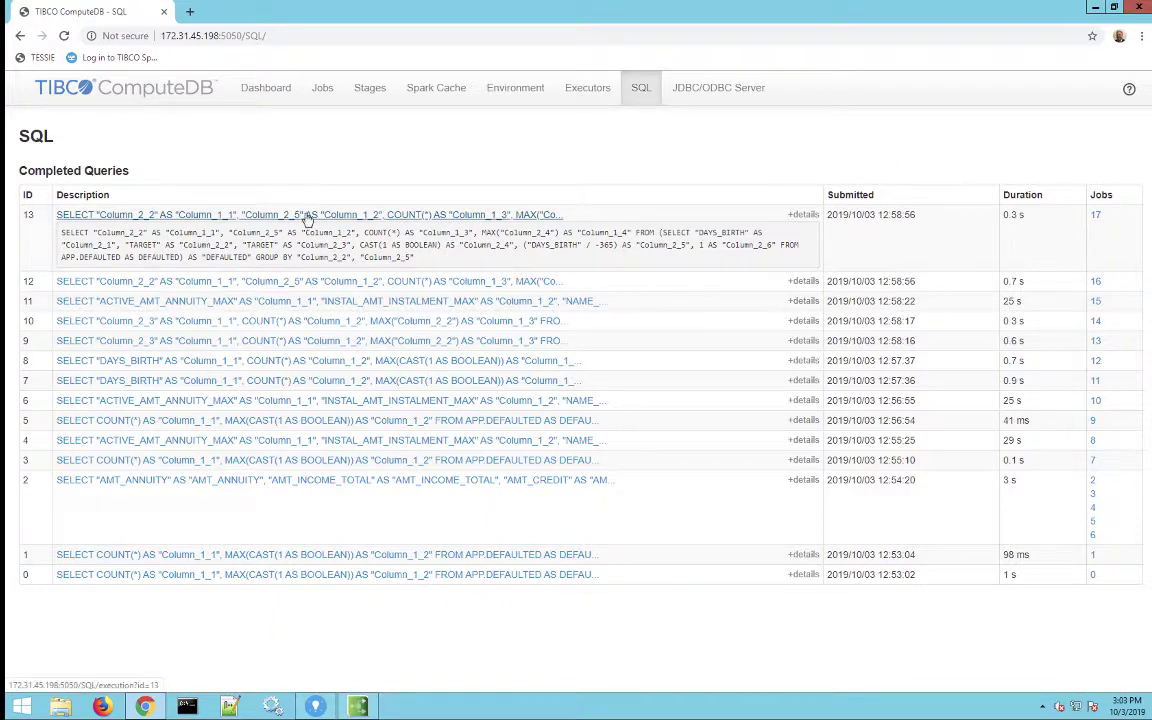
{"action": "left_click", "coordinate": [308, 215]}
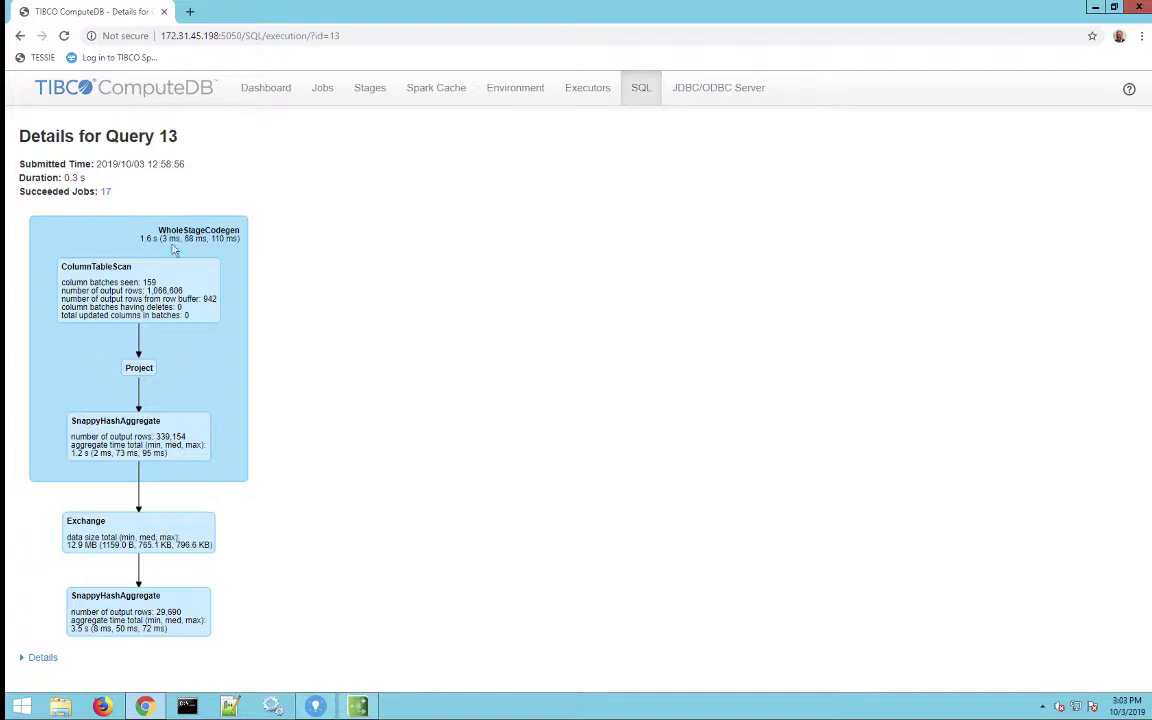
{"action": "mouse_move", "coordinate": [160, 265]}
{"action": "left_click", "coordinate": [107, 192]}
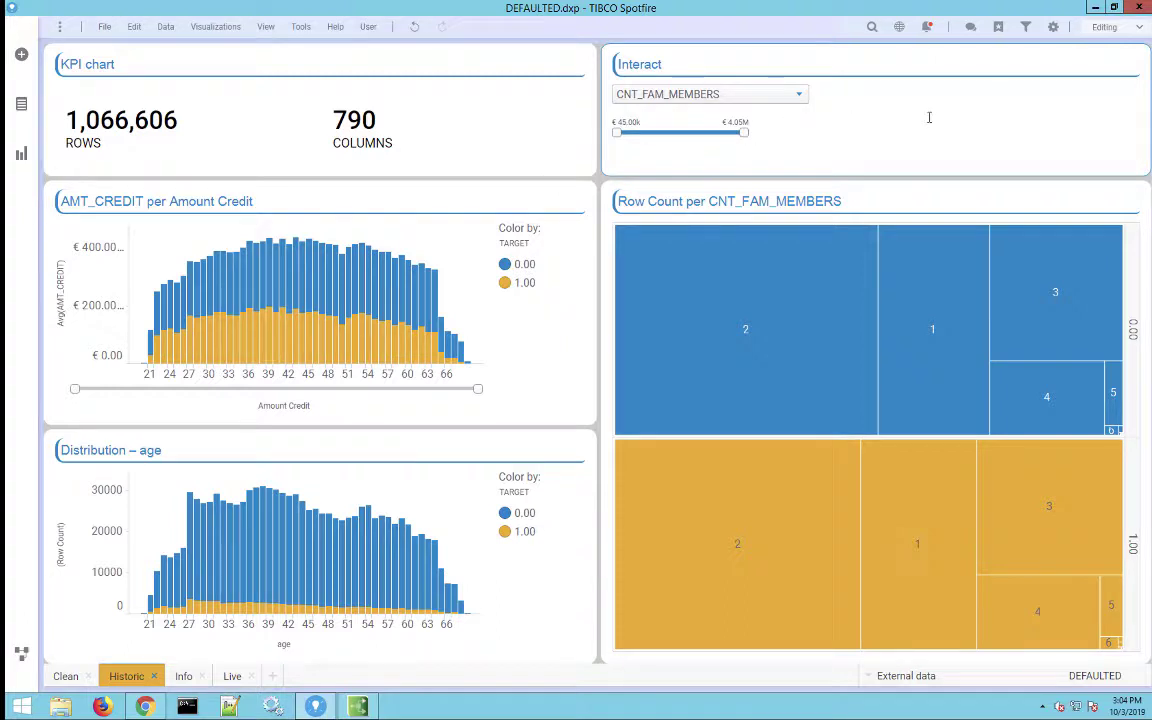
Switch the row count treemap on the Historic page to CNT_CHILDREN, back to CNT_FAM_MEMBERS, and on to LIVE_CITY_NOT_WORK_CITY
{"action": "left_click", "coordinate": [797, 96]}
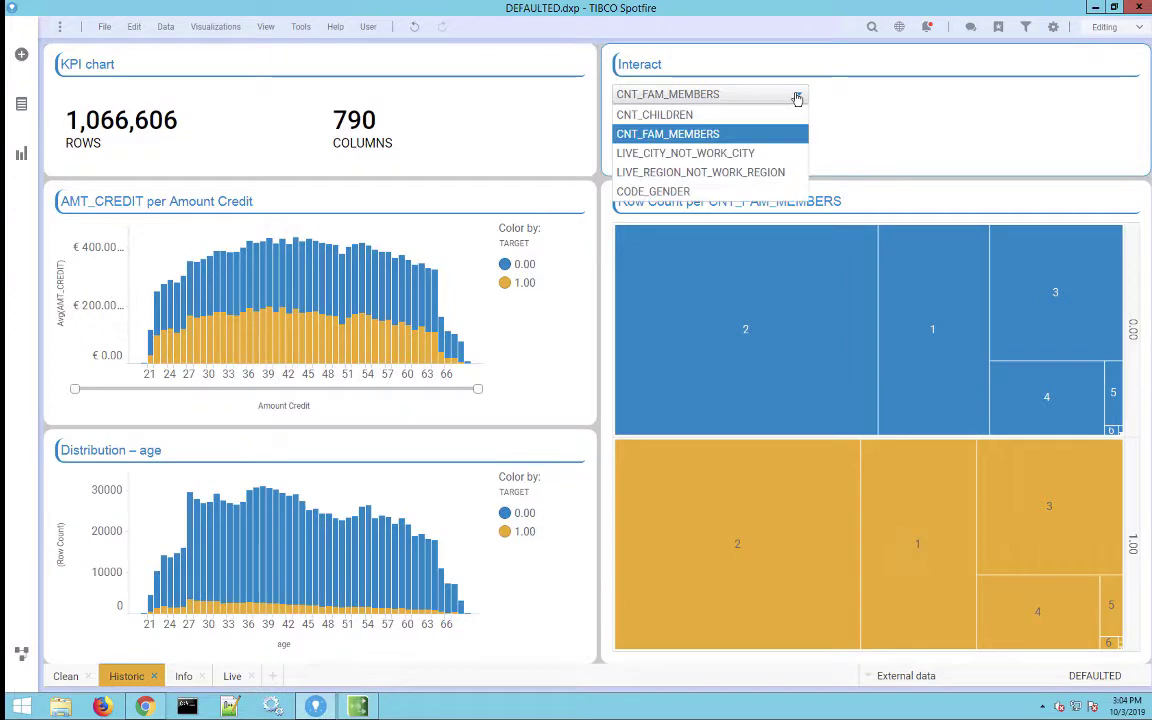
{"action": "left_click", "coordinate": [730, 116]}
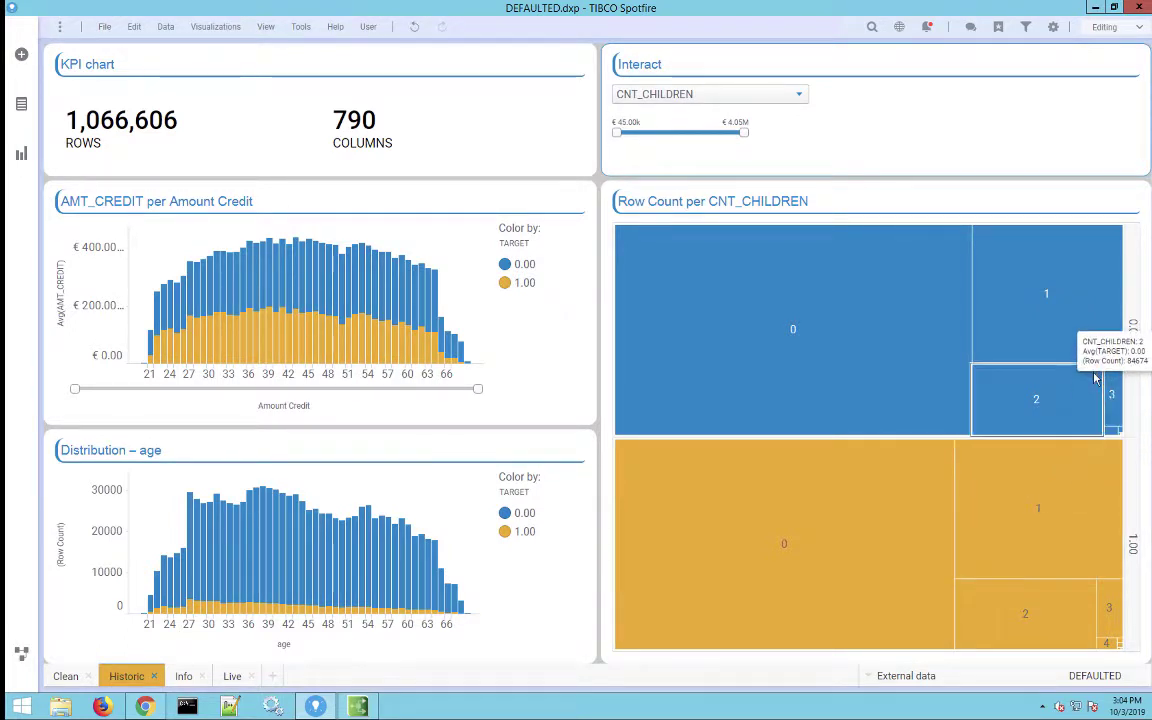
{"action": "left_click", "coordinate": [785, 103]}
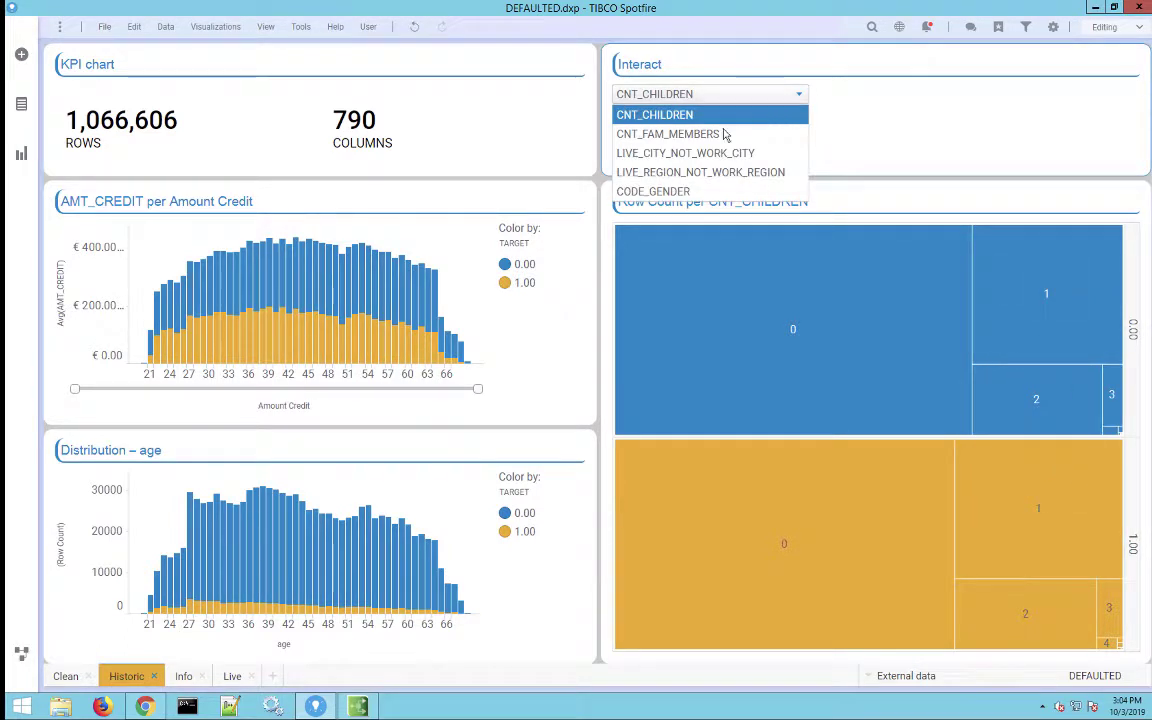
{"action": "left_click", "coordinate": [721, 134]}
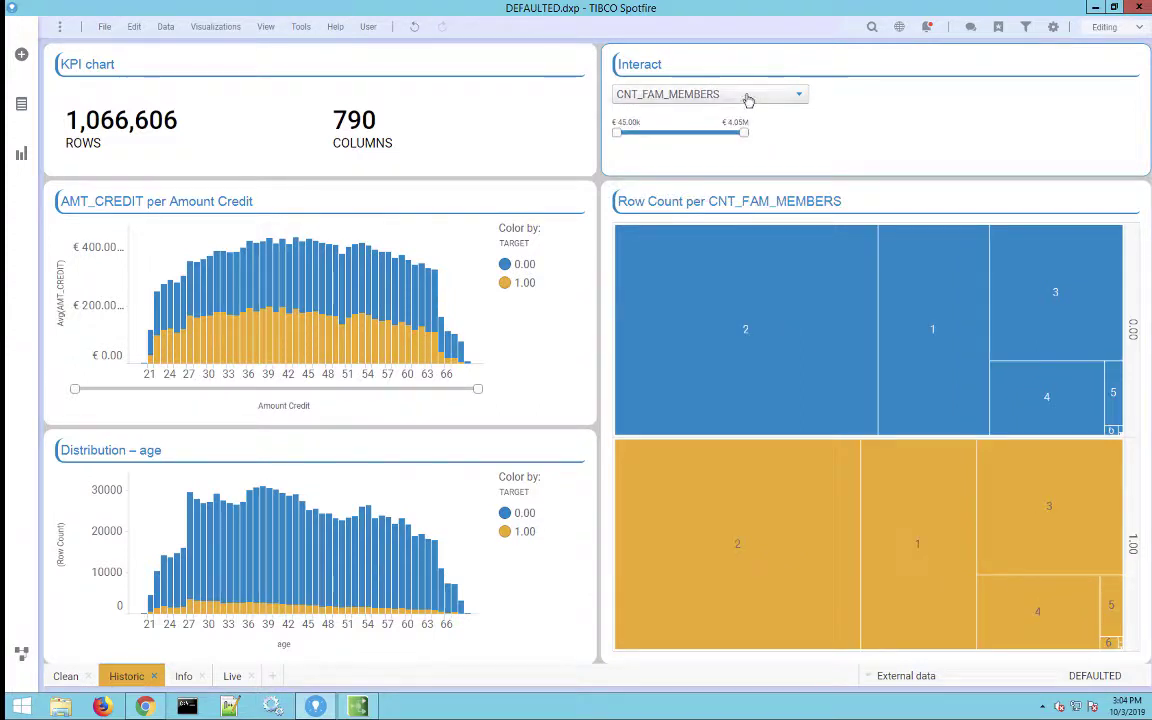
{"action": "left_click", "coordinate": [749, 96]}
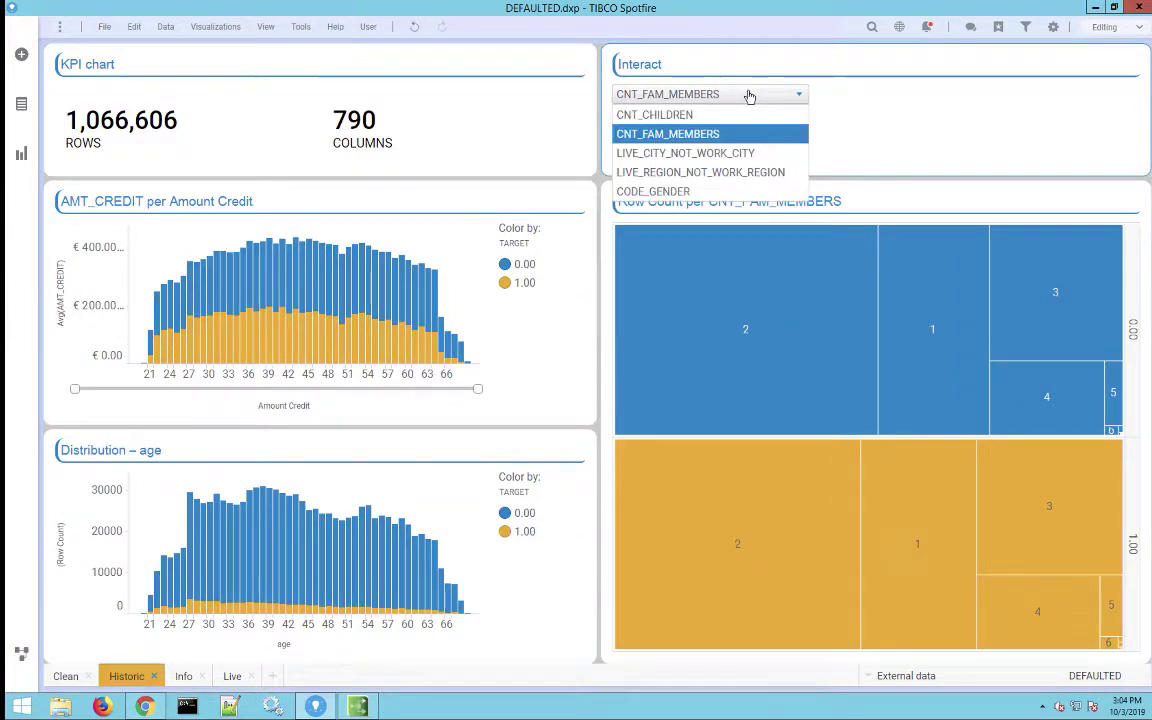
{"action": "left_click", "coordinate": [720, 152]}
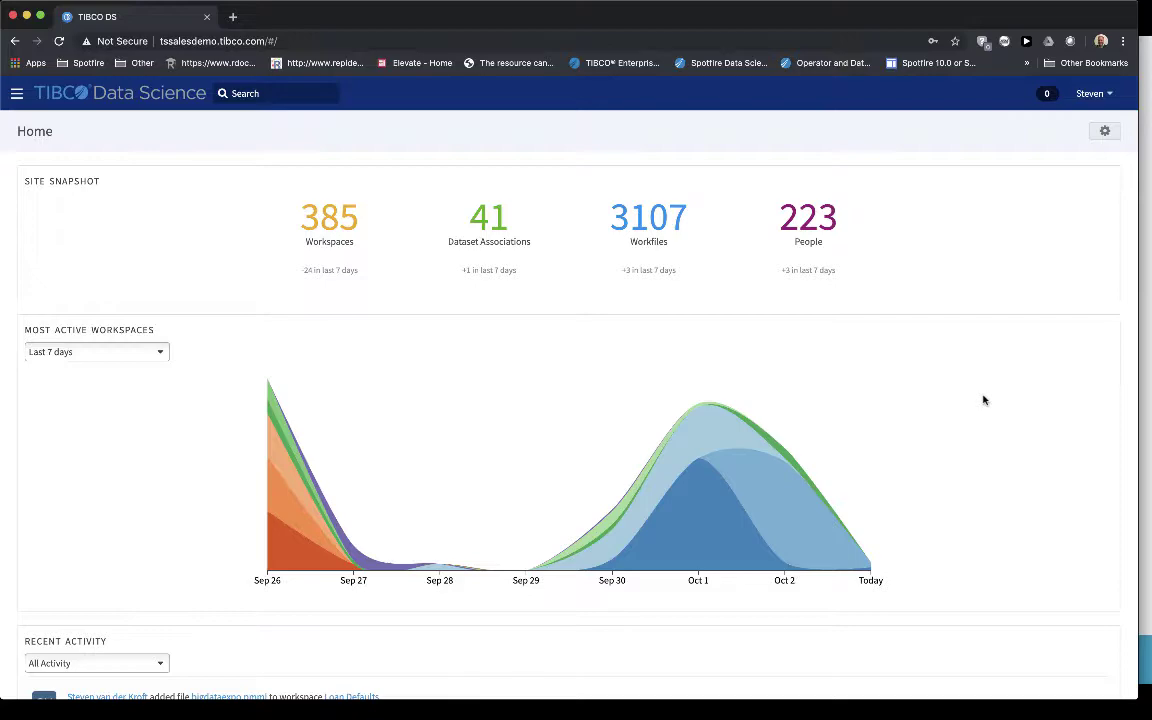
In TIBCO Data Science, look over the home page's recent activity, search for "loan de" and open the Loan Defaults workspace
{"action": "scroll", "coordinate": [990, 376], "scroll_direction": "down", "scroll_amount": 5}
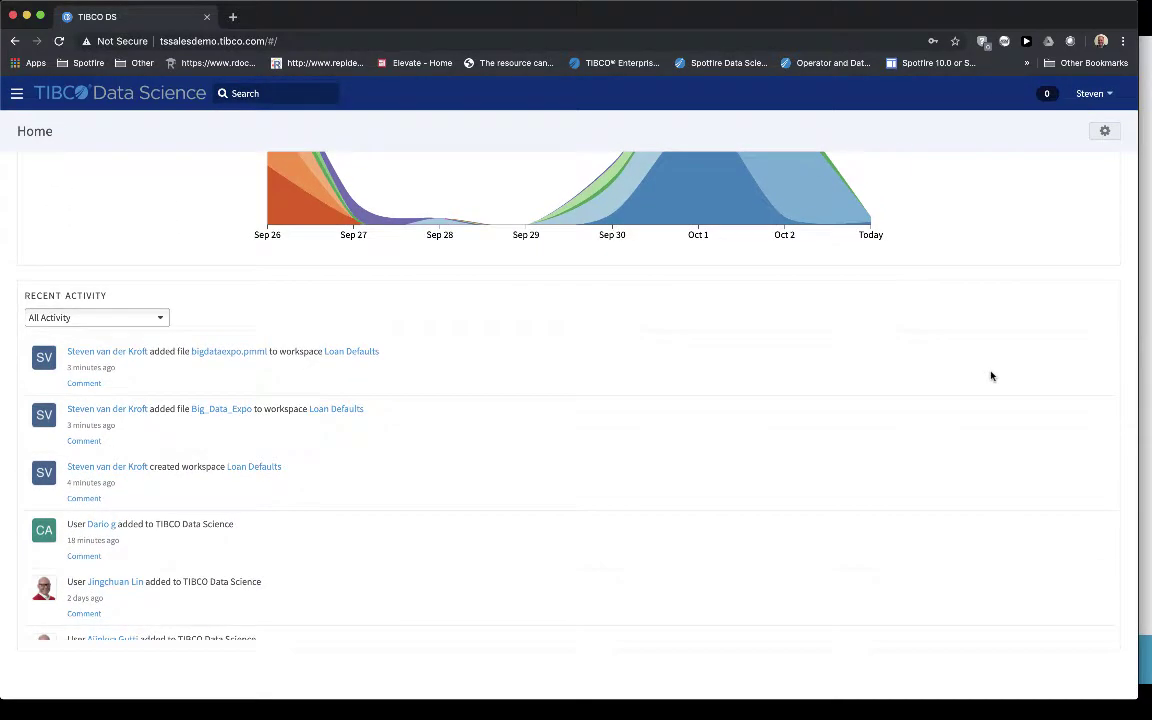
{"action": "scroll", "coordinate": [991, 376], "scroll_direction": "up", "scroll_amount": 1}
{"action": "scroll", "coordinate": [991, 376], "scroll_direction": "up", "scroll_amount": 5}
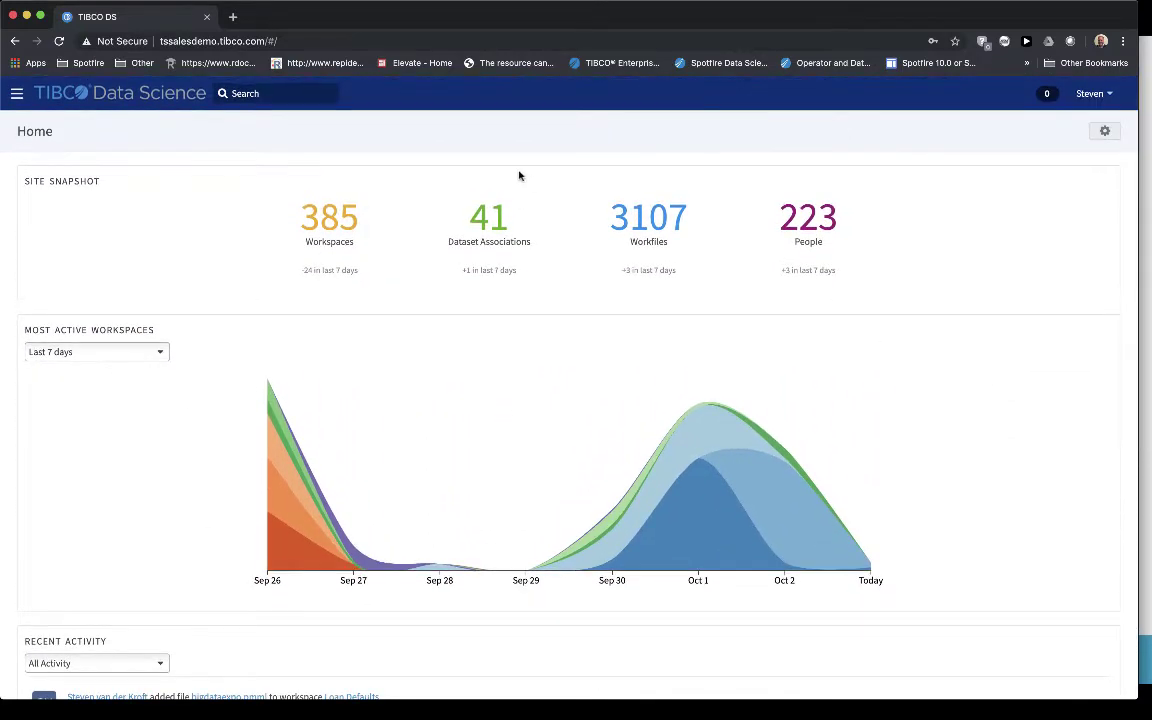
{"action": "left_click", "coordinate": [268, 92]}
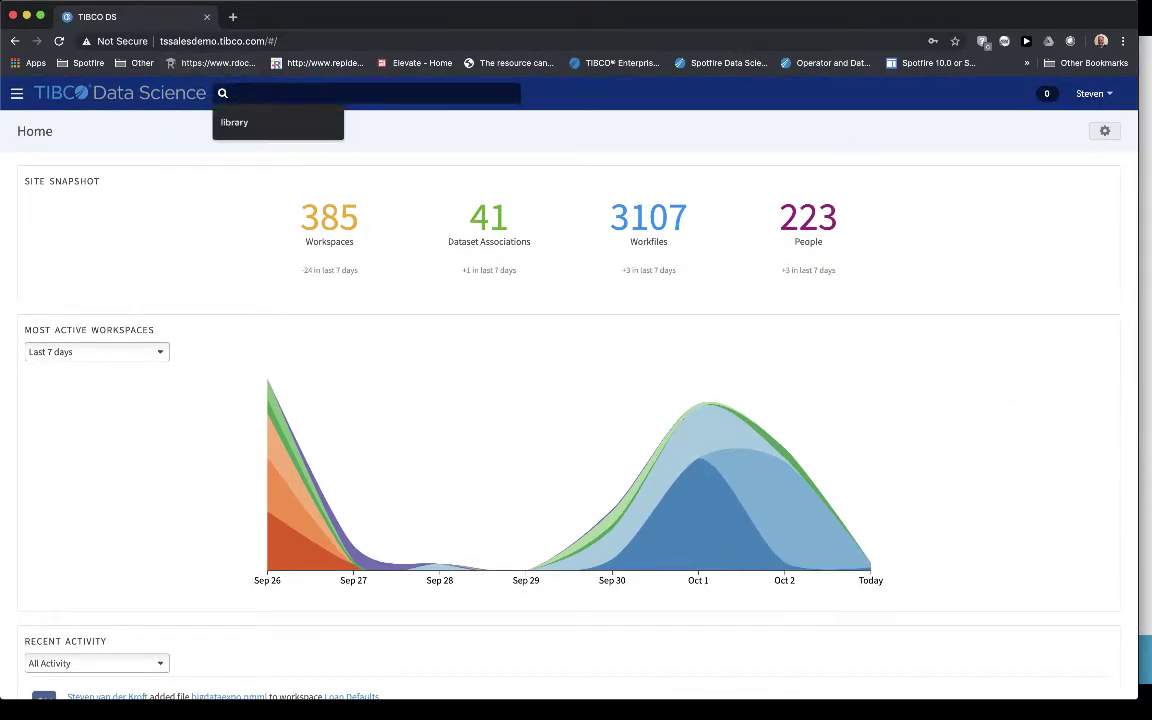
{"action": "type", "text": "loan de"}
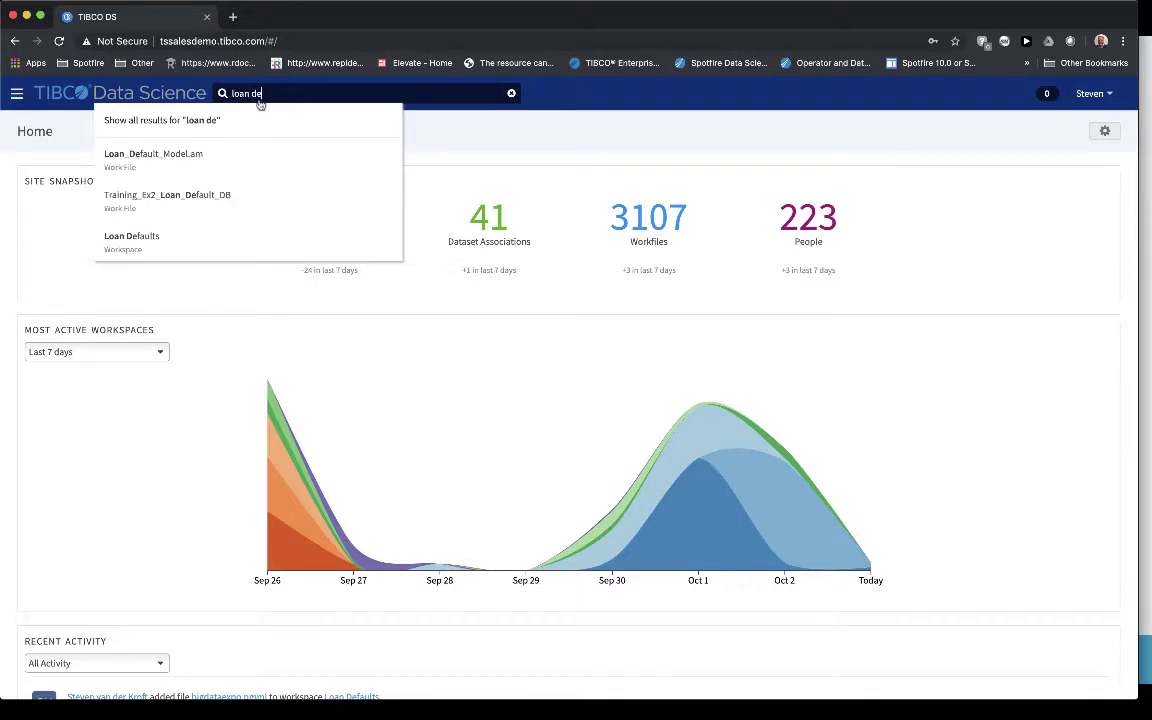
{"action": "left_click", "coordinate": [147, 240]}
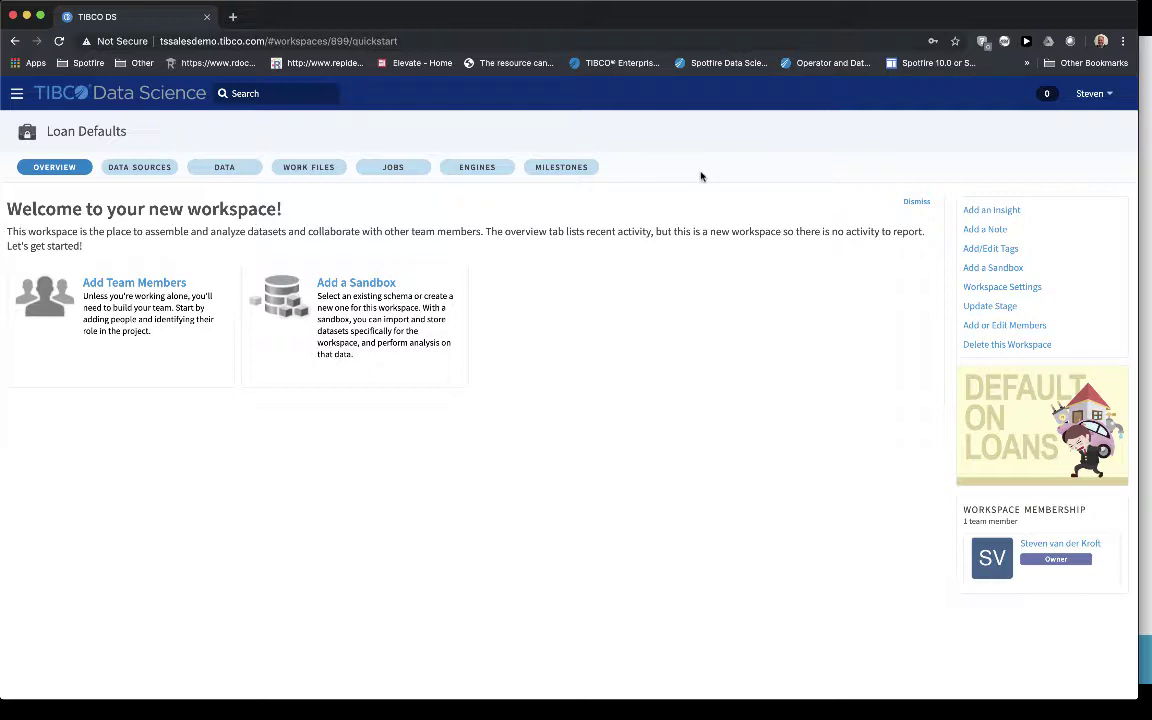
Review the data sources and the jobs of the Loan Defaults workspace
{"action": "left_click", "coordinate": [155, 176]}
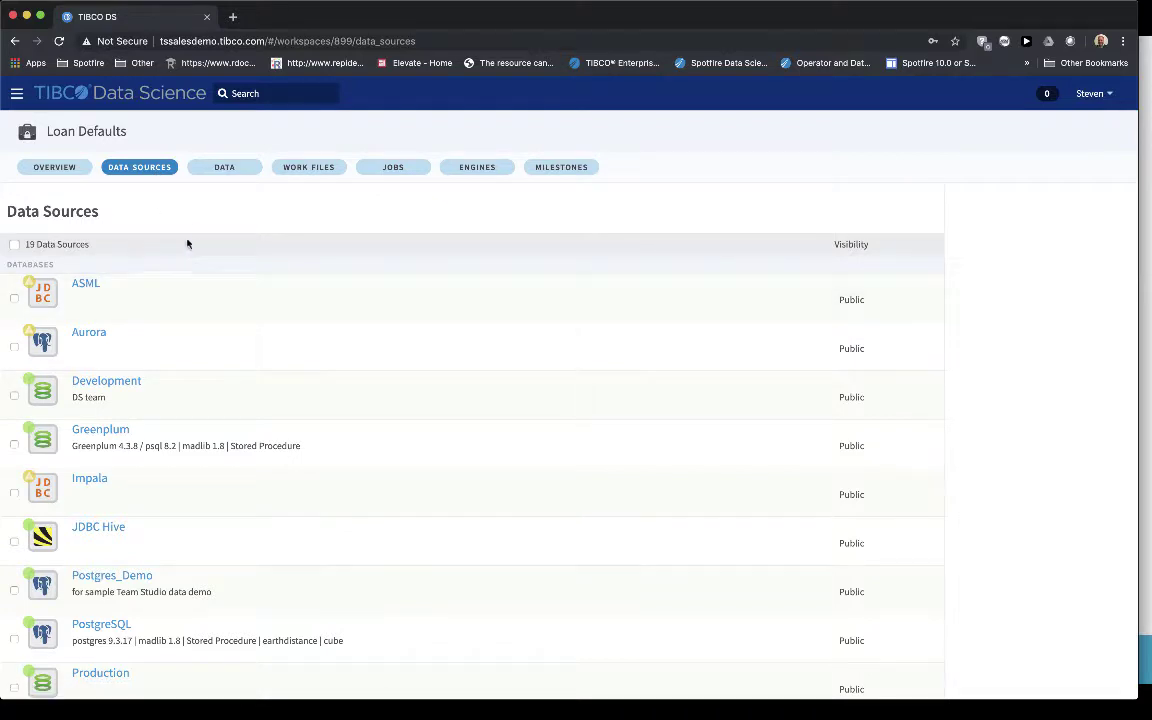
{"action": "scroll", "coordinate": [148, 363], "scroll_direction": "down", "scroll_amount": 4}
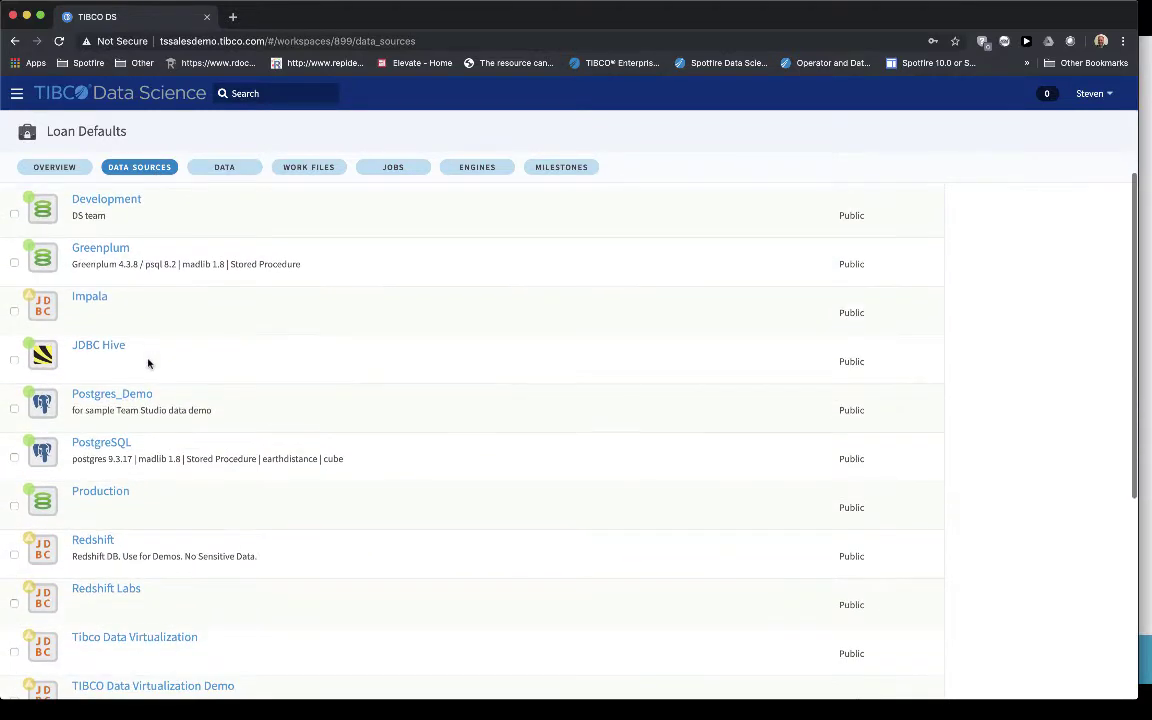
{"action": "scroll", "coordinate": [148, 363], "scroll_direction": "down", "scroll_amount": 2}
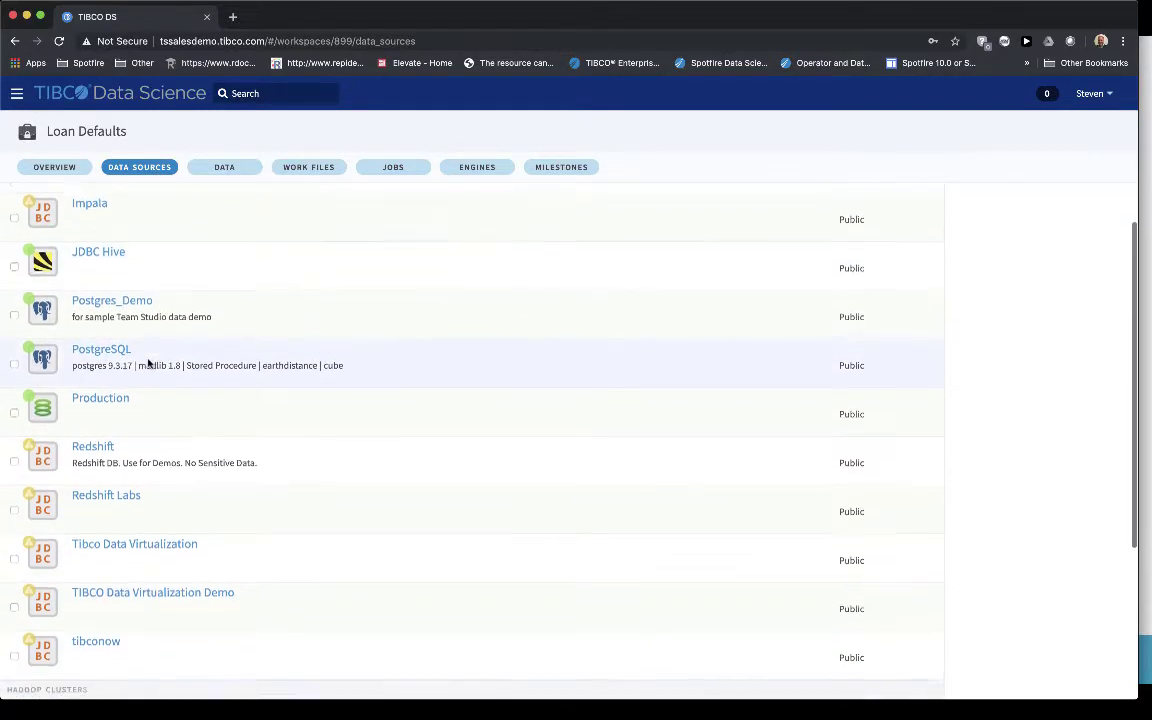
{"action": "scroll", "coordinate": [148, 363], "scroll_direction": "down", "scroll_amount": 1}
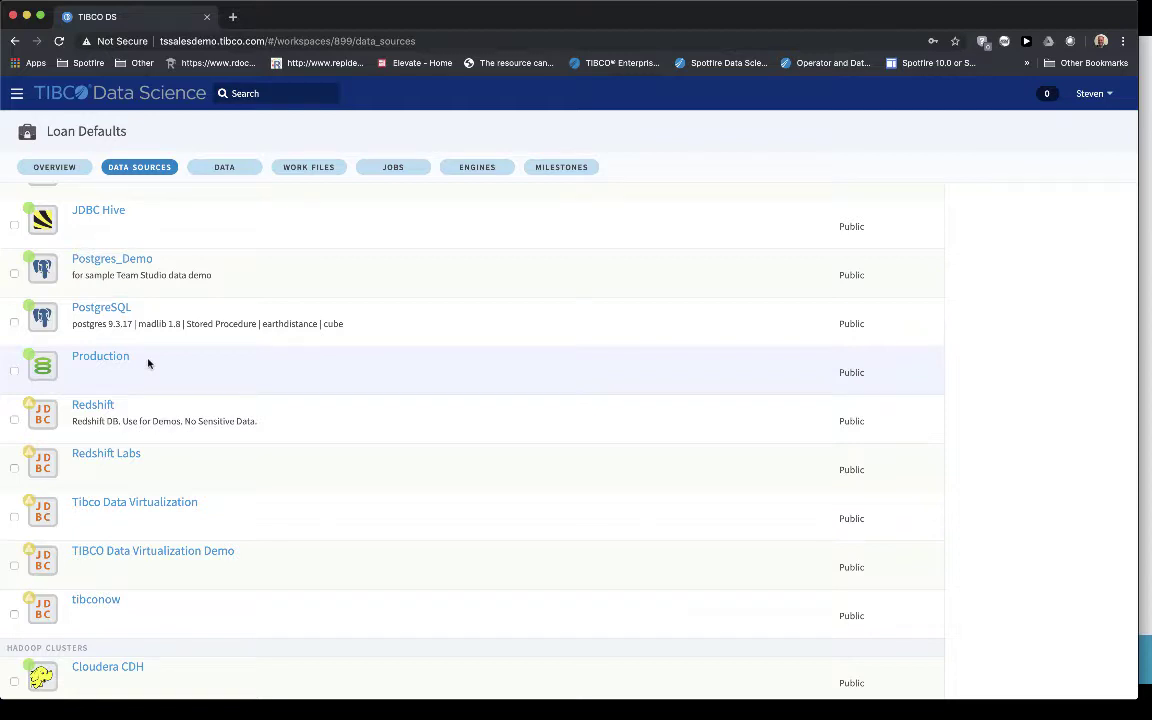
{"action": "scroll", "coordinate": [1025, 268], "scroll_direction": "up", "scroll_amount": 5}
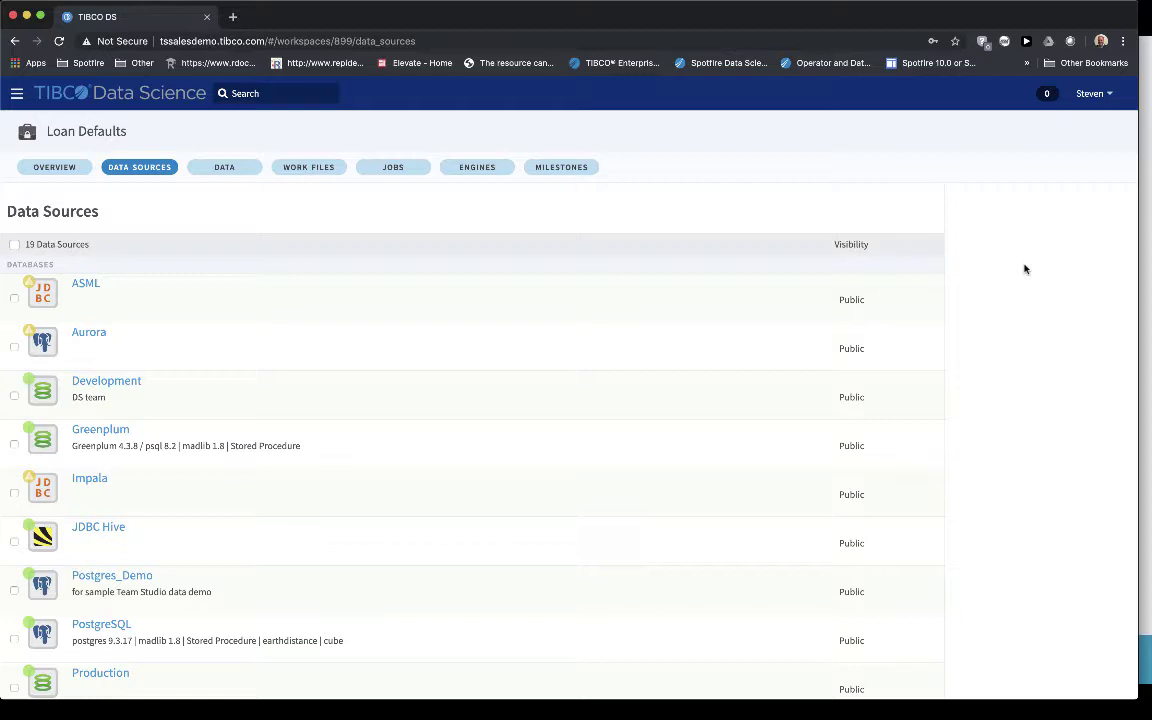
{"action": "left_click", "coordinate": [397, 168]}
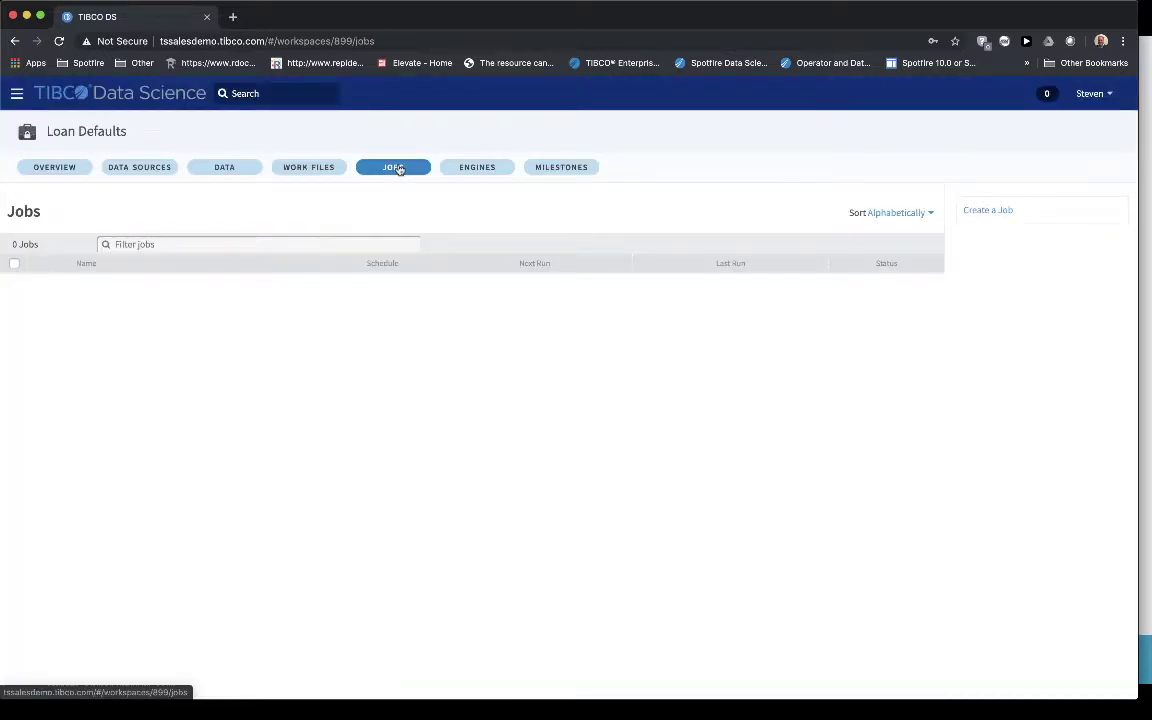
Open the Big_Data_Expo work file of the Loan Defaults workspace in the workflow editor
{"action": "left_click", "coordinate": [328, 167]}
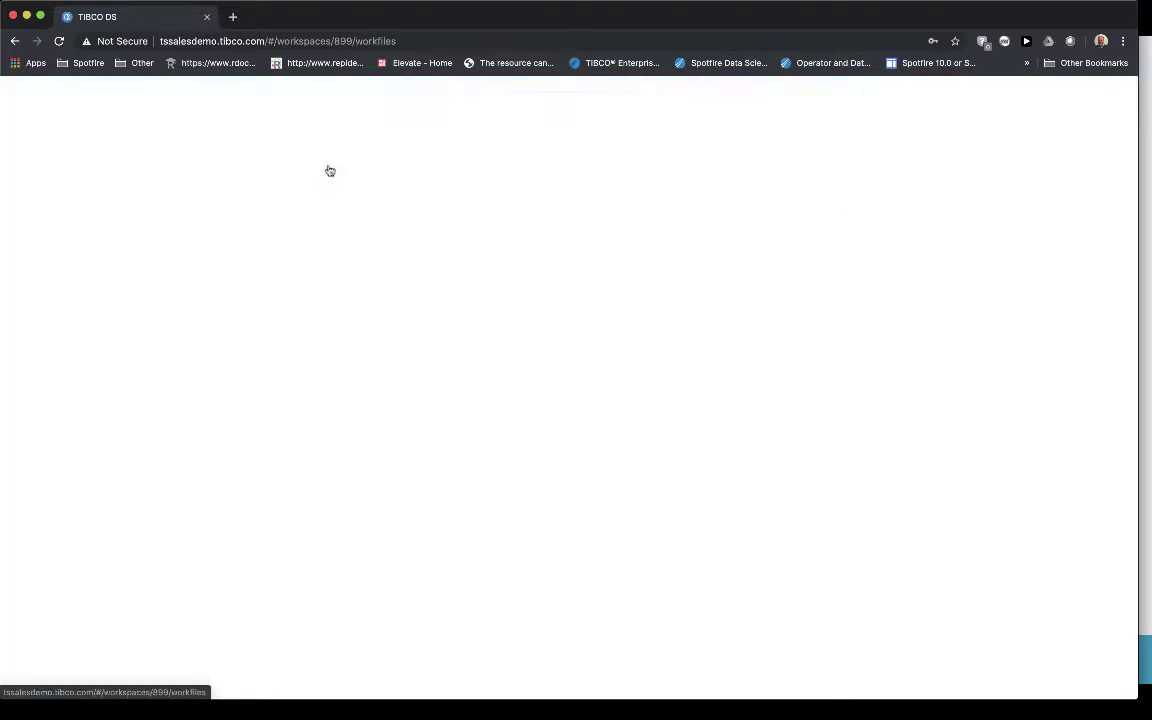
{"action": "left_click", "coordinate": [95, 270]}
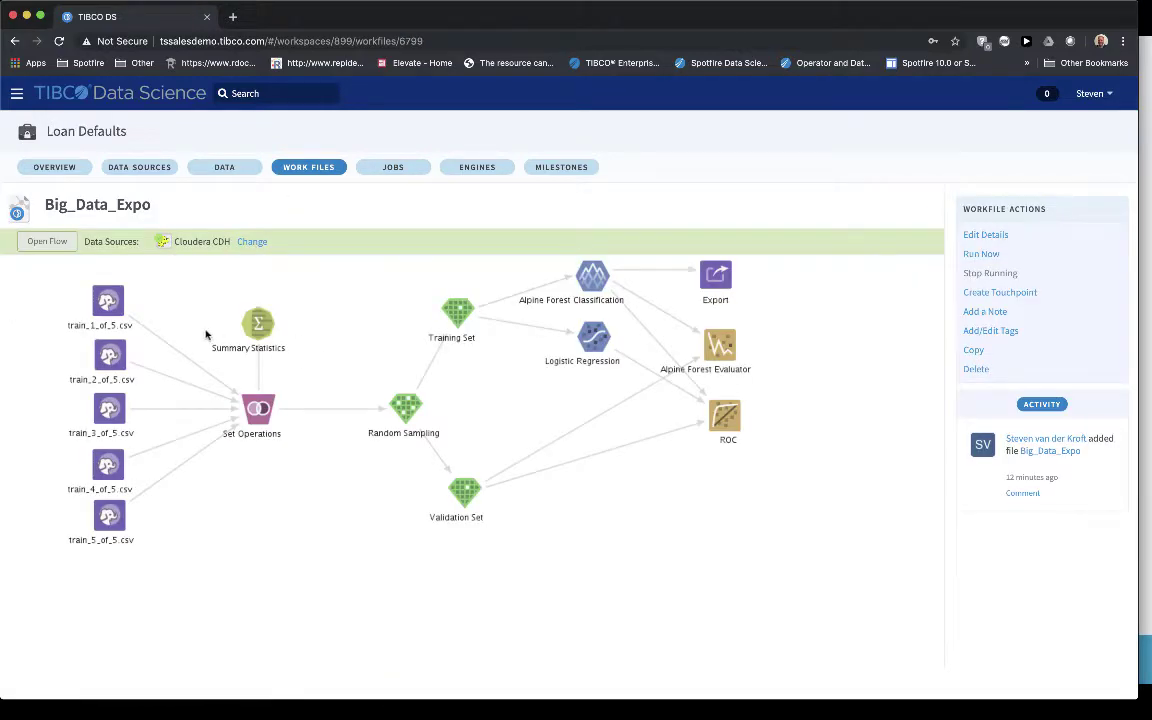
{"action": "left_click", "coordinate": [43, 242]}
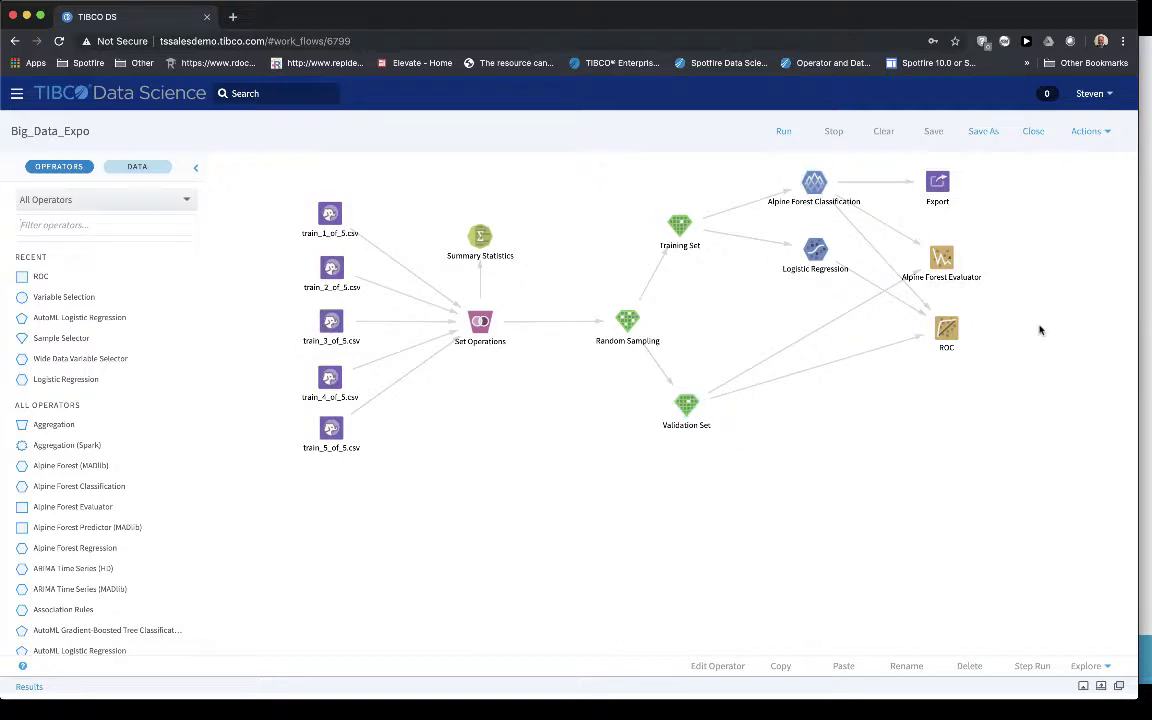
Filter the operators by "model", restrict them to the Model category, clear the text filter and browse the available modelling operators
{"action": "left_click", "coordinate": [41, 224]}
{"action": "type", "text": "model"}
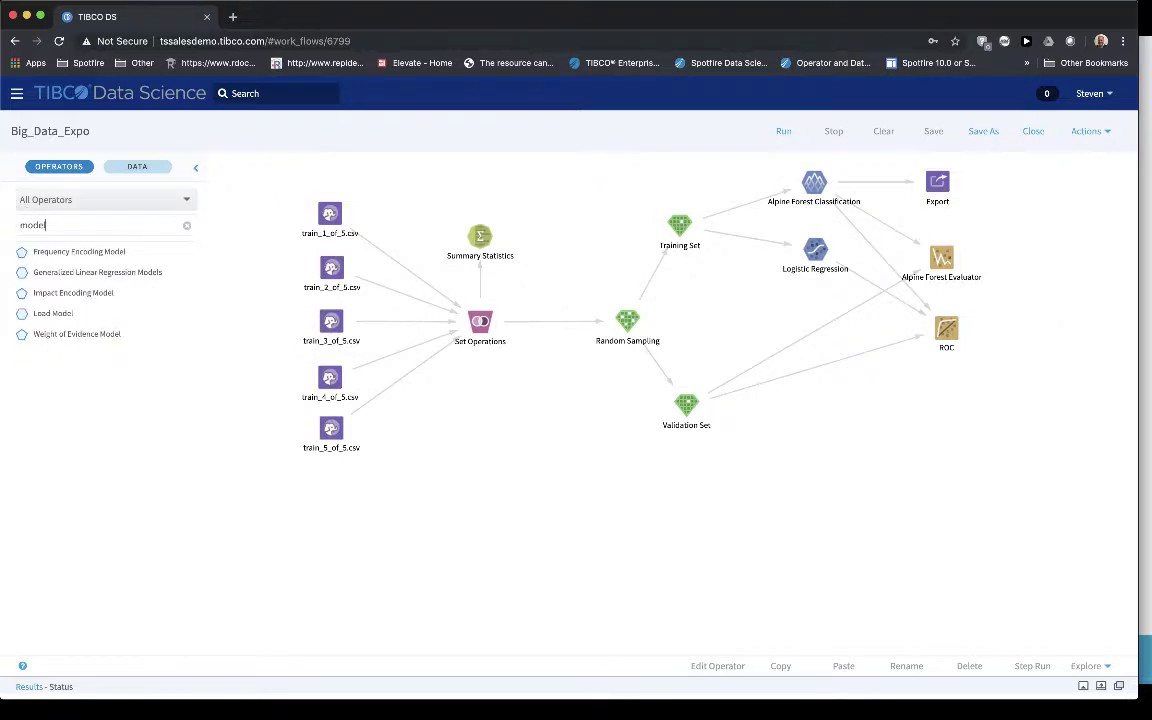
{"action": "left_click", "coordinate": [48, 200]}
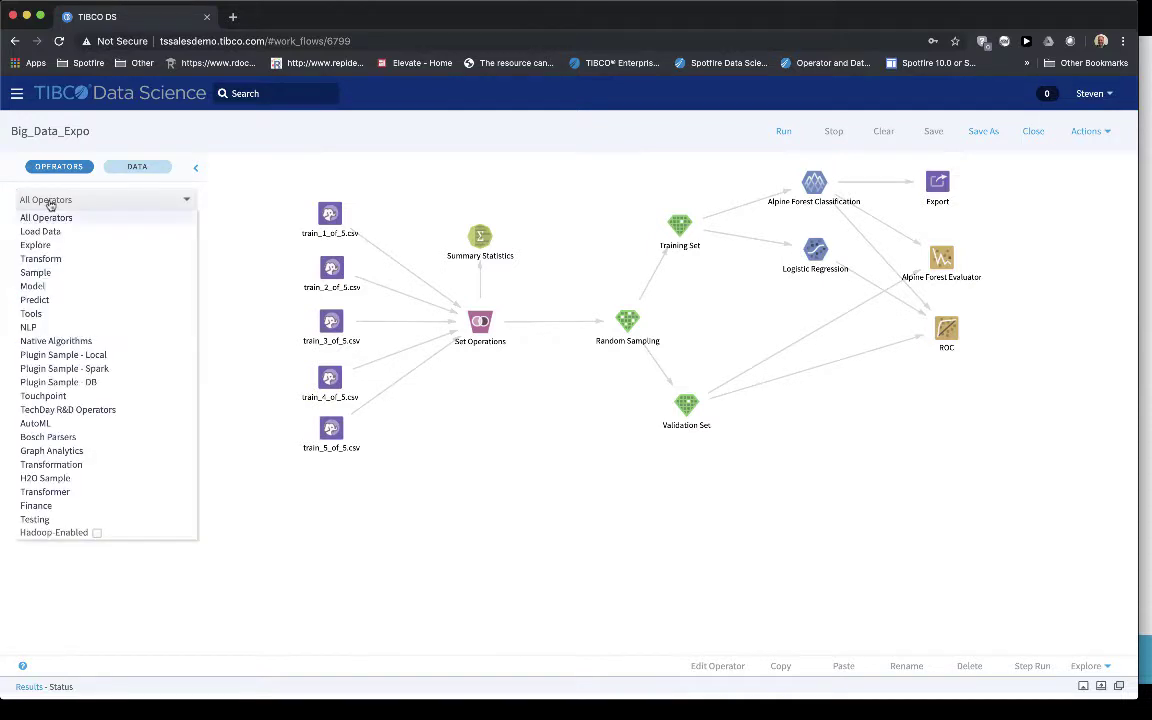
{"action": "left_click", "coordinate": [42, 286]}
{"action": "left_click_drag", "start_coordinate": [76, 225], "coordinate": [0, 210]}
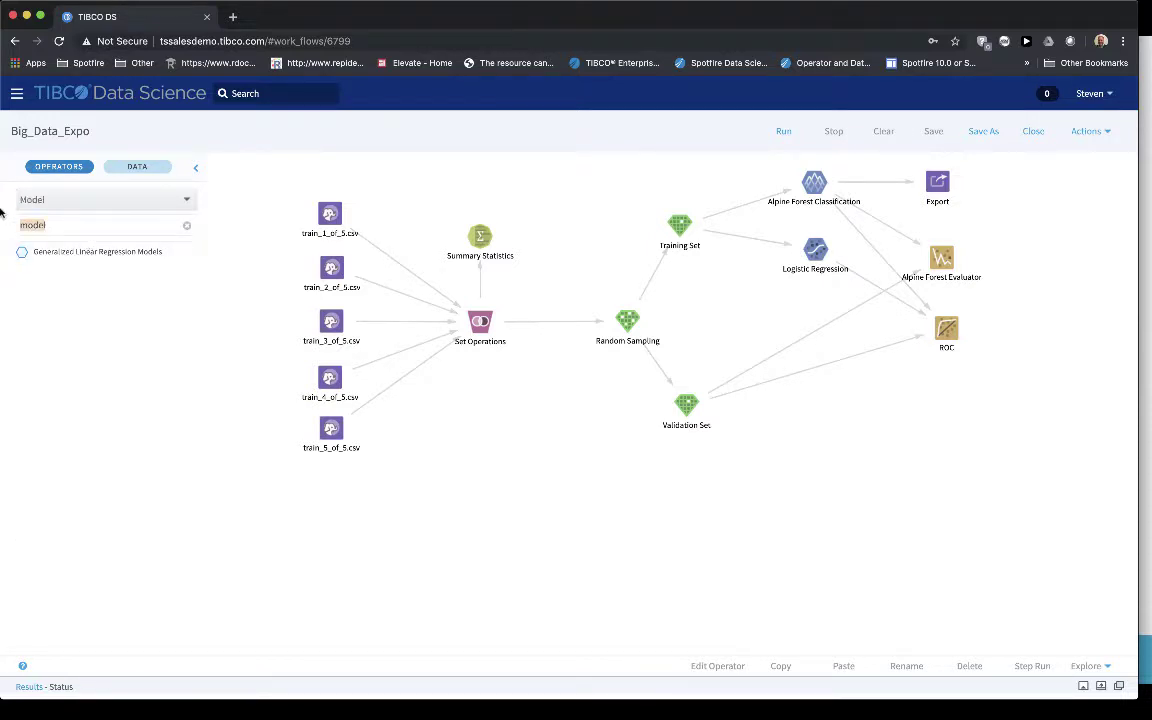
{"action": "key", "text": "BackSpace"}
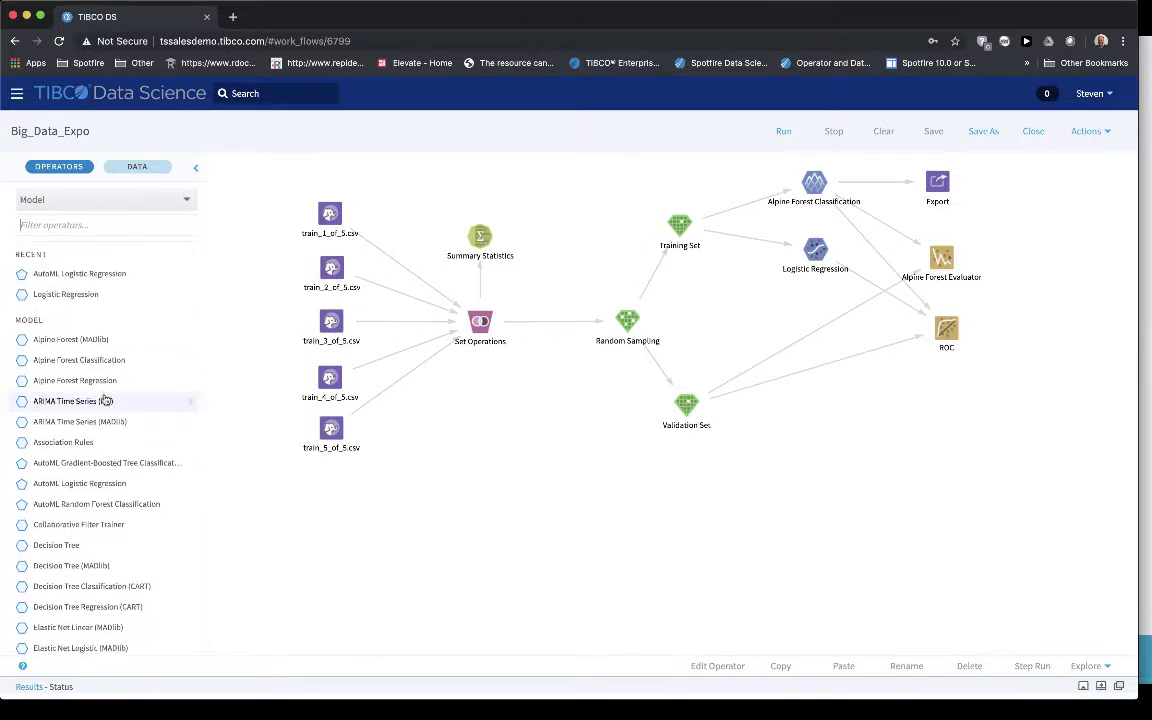
{"action": "scroll", "coordinate": [105, 399], "scroll_direction": "down", "scroll_amount": 2}
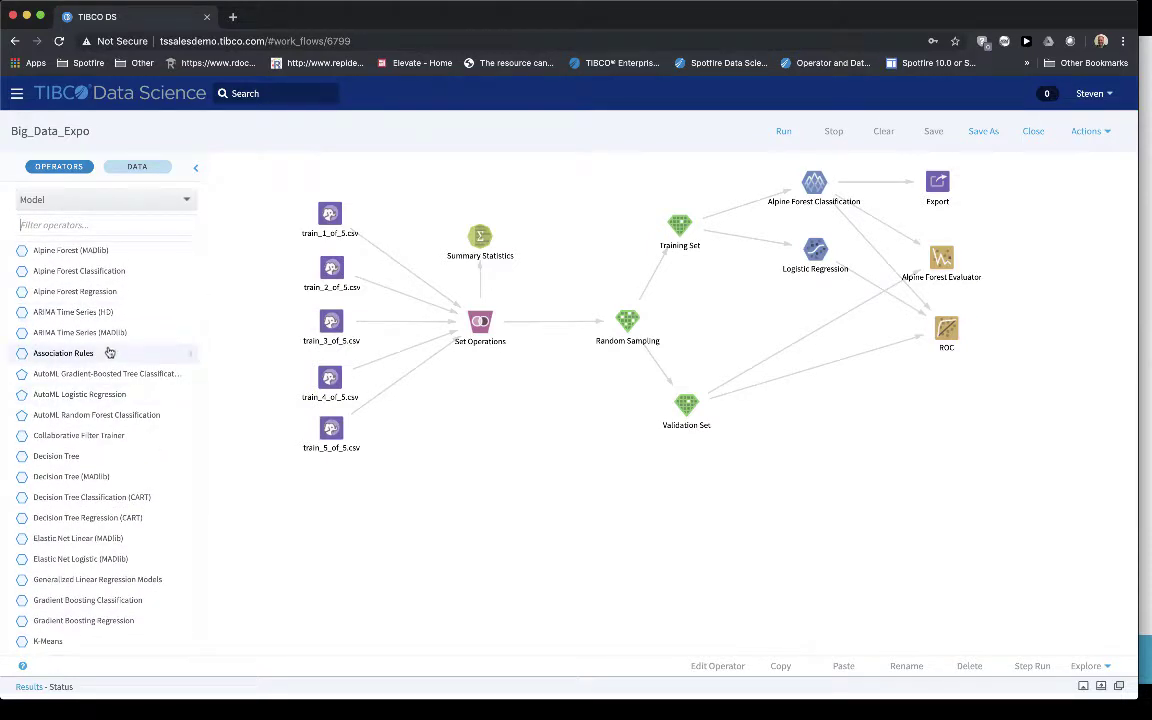
{"action": "mouse_move", "coordinate": [110, 353]}
{"action": "scroll", "coordinate": [110, 353], "scroll_direction": "up", "scroll_amount": 3}
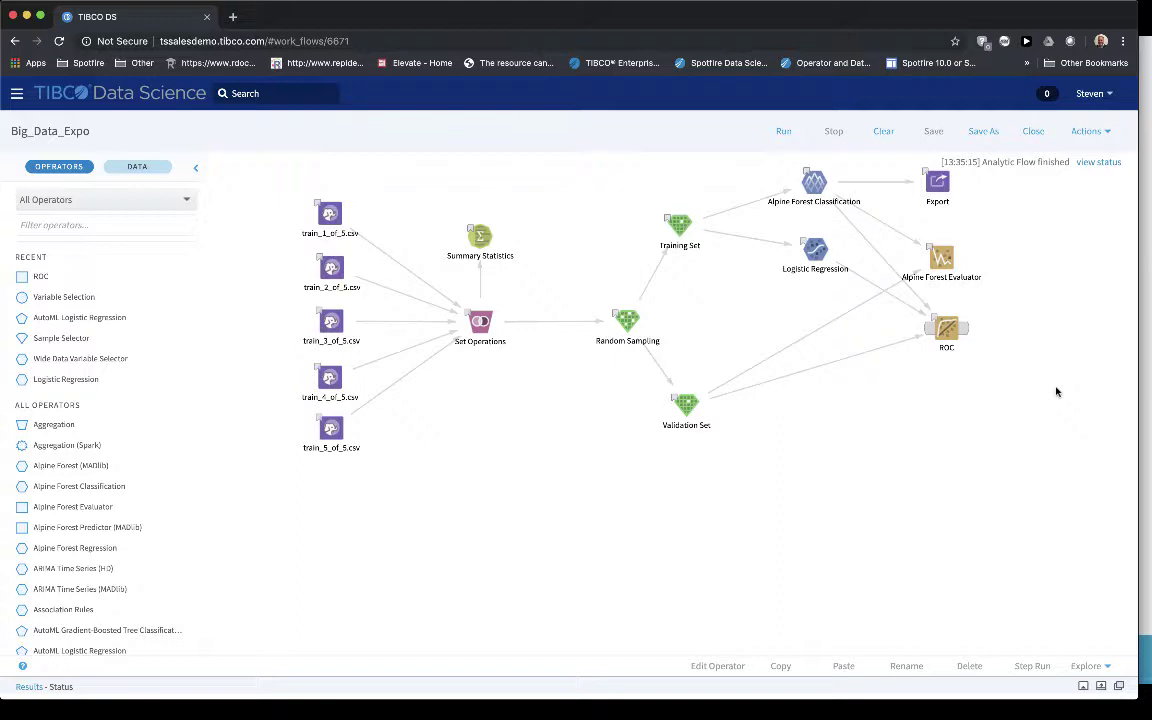
Inspect the Set Operations operator's settings, its UNION ALL set definition and the column mapping options without changing them
{"action": "left_click", "coordinate": [482, 318]}
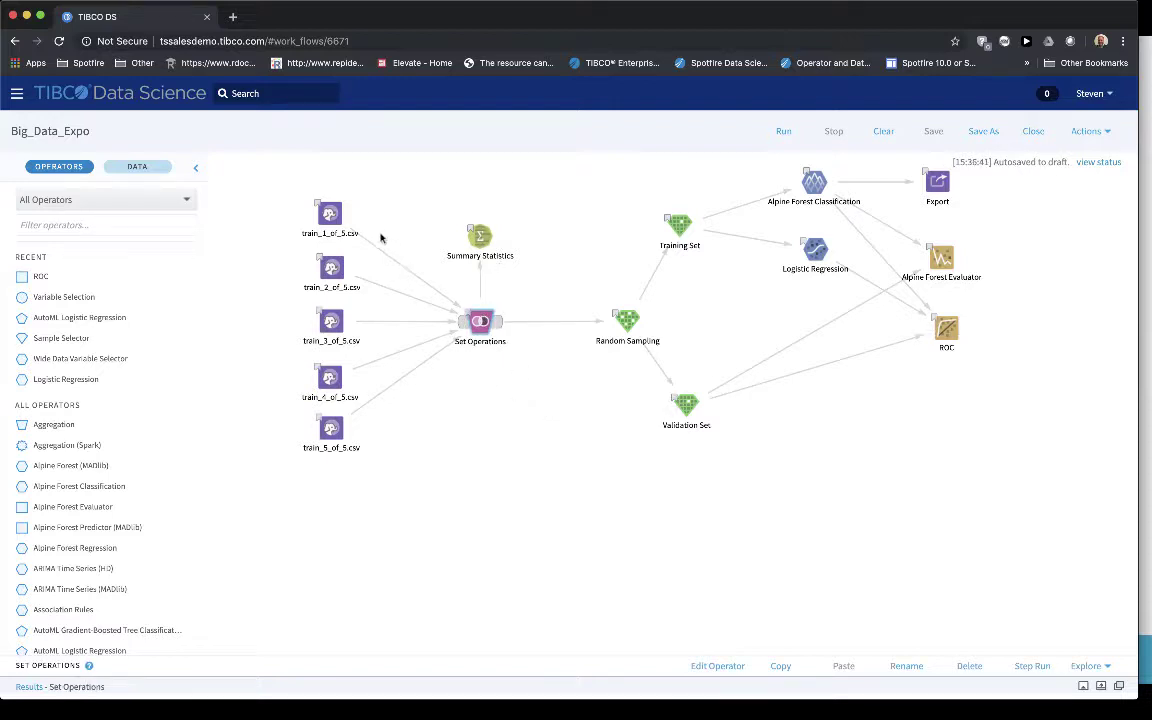
{"action": "double_click", "coordinate": [473, 331]}
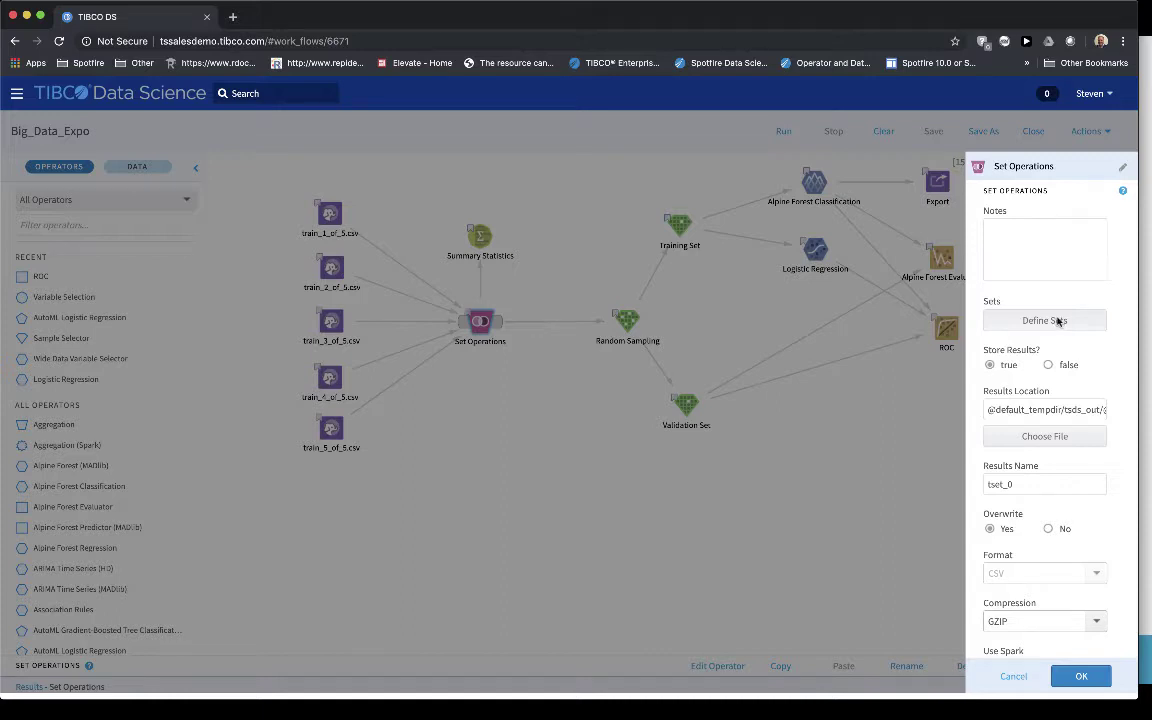
{"action": "left_click", "coordinate": [1058, 321]}
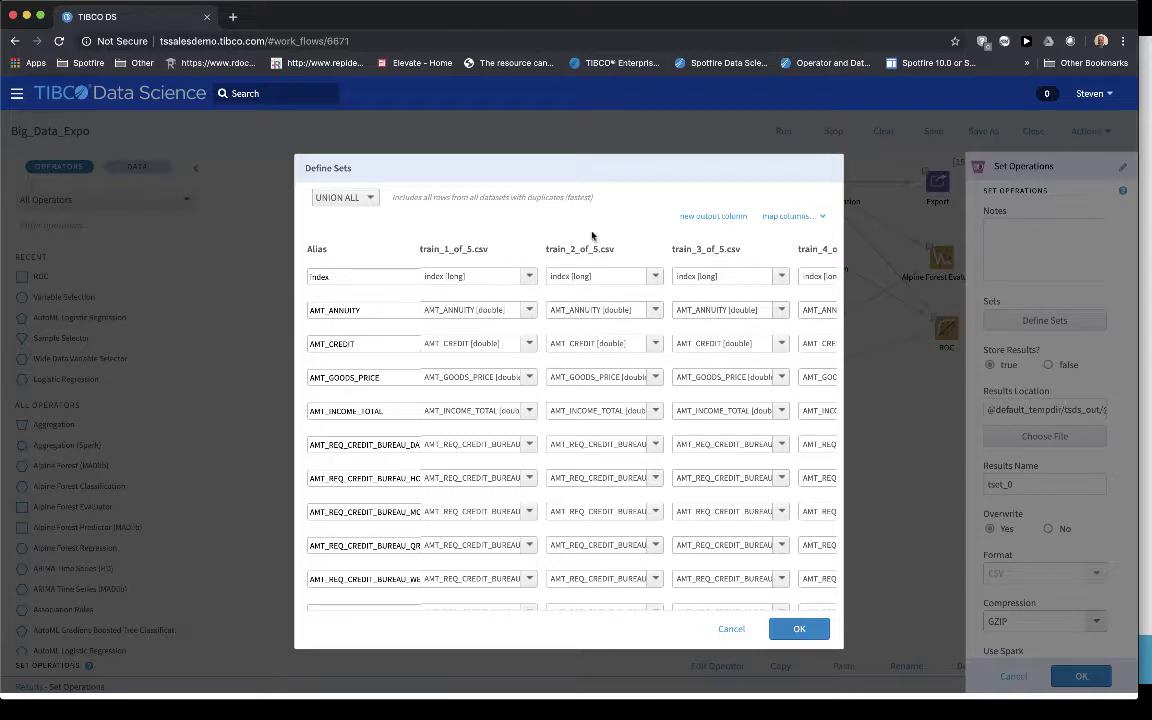
{"action": "left_click", "coordinate": [798, 217]}
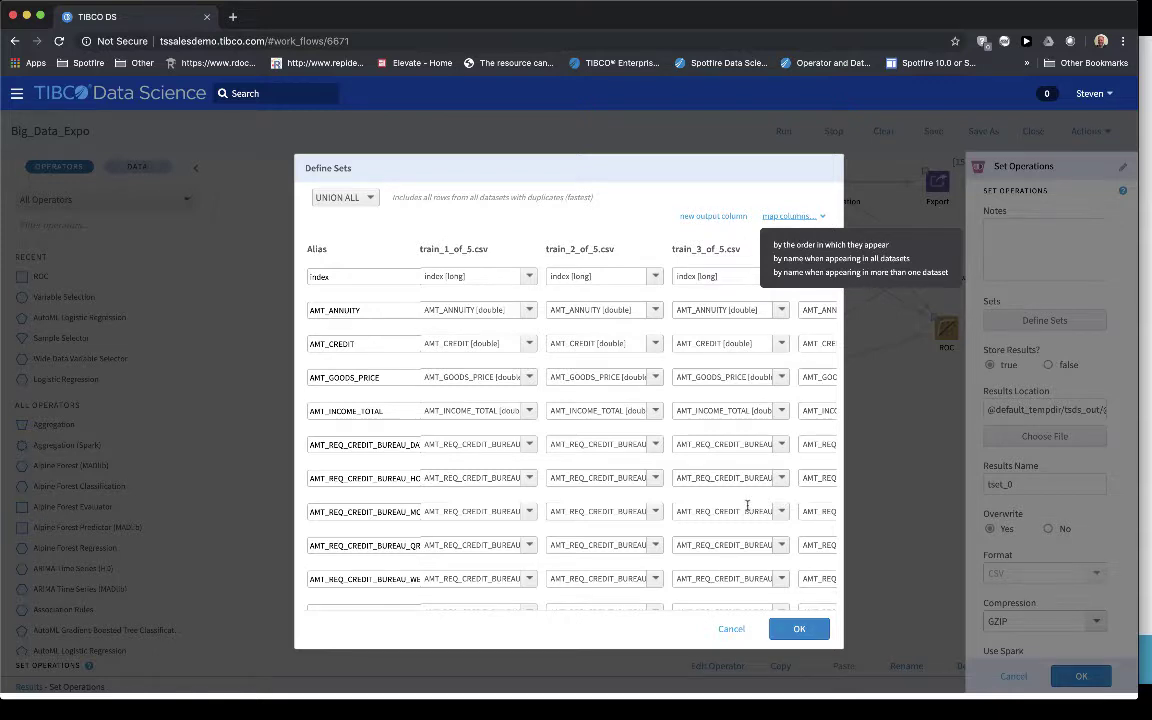
{"action": "left_click", "coordinate": [730, 629]}
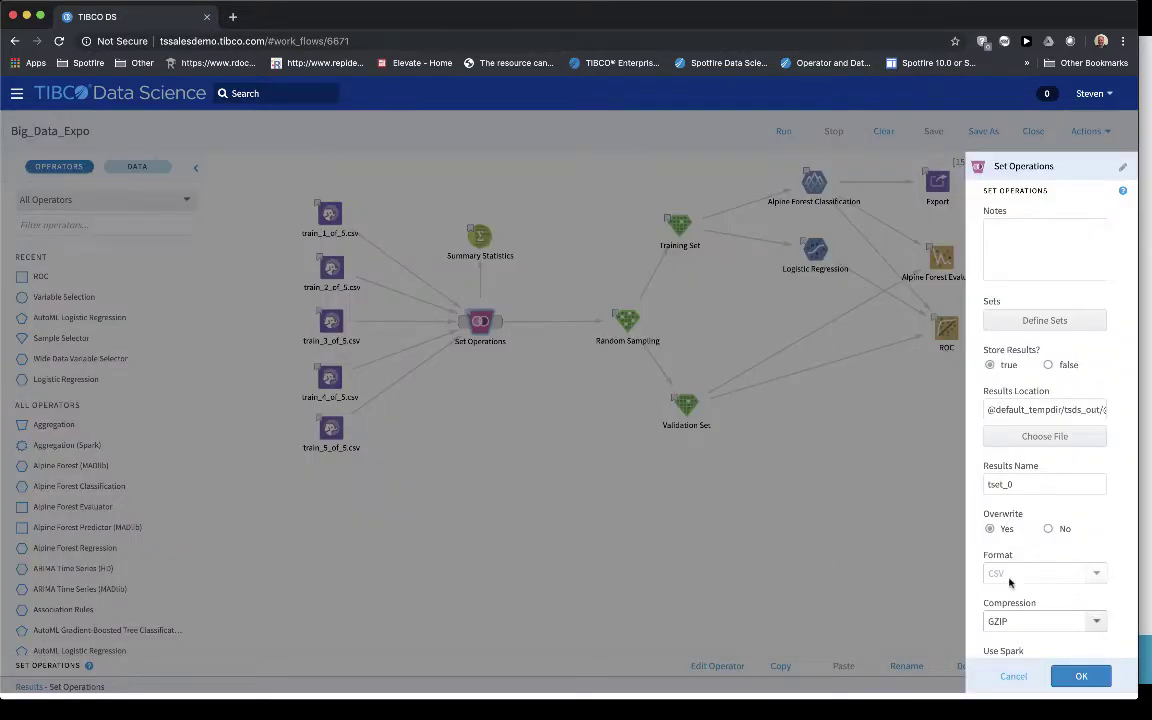
{"action": "left_click", "coordinate": [1081, 676]}
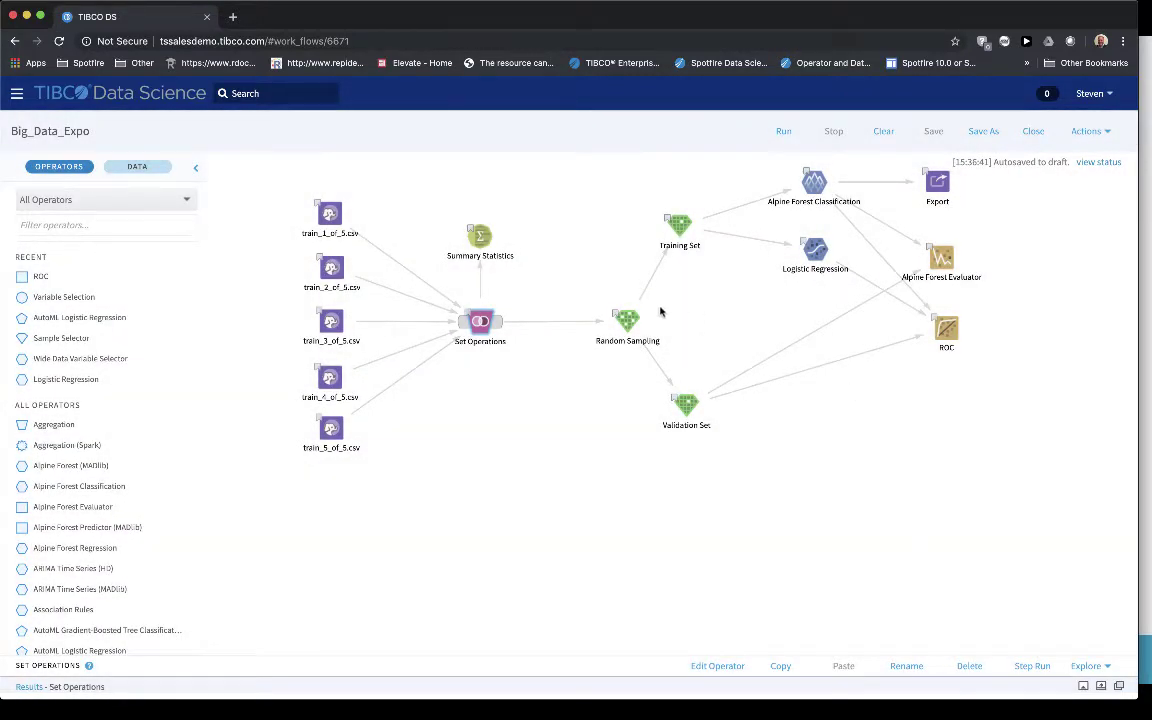
Display the results of the Summary Statistics operator in the Big_Data_Expo workflow
{"action": "left_click", "coordinate": [627, 322]}
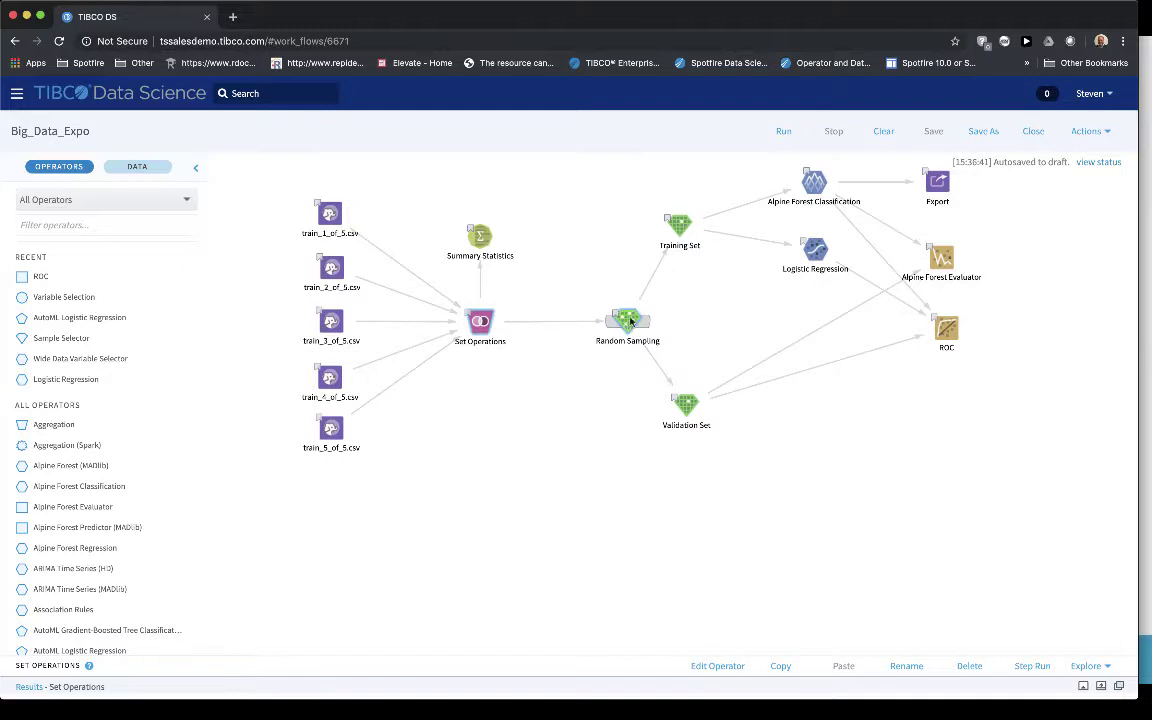
{"action": "left_click", "coordinate": [488, 237]}
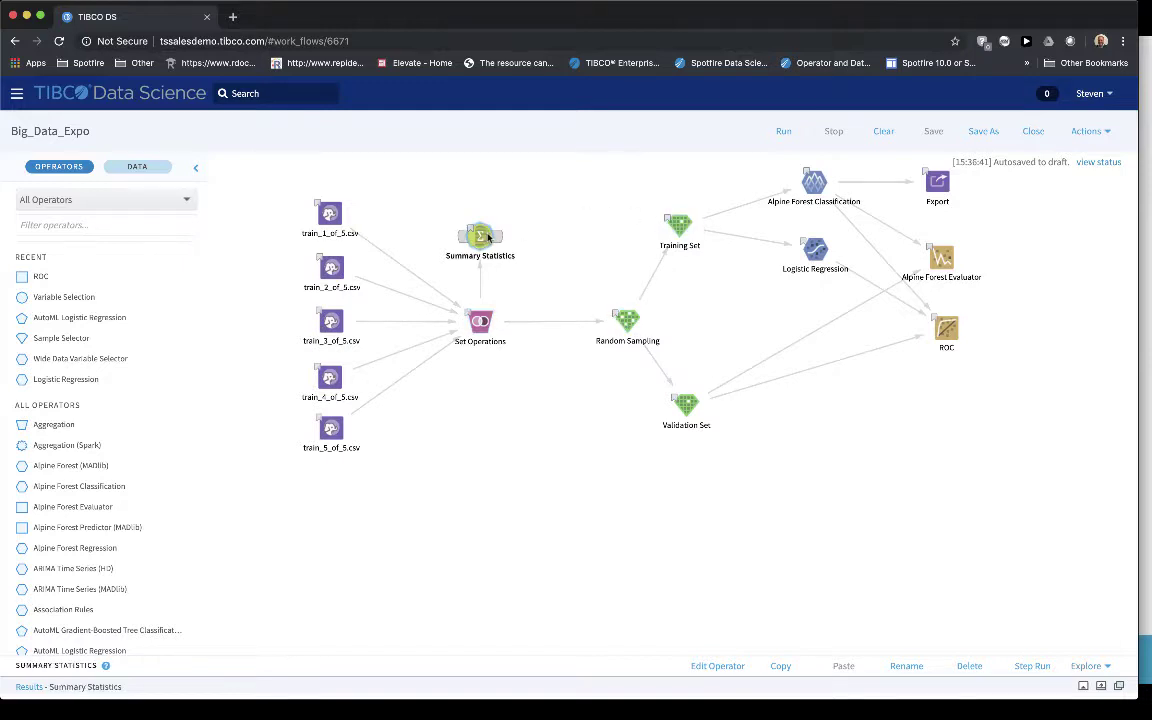
{"action": "left_click", "coordinate": [29, 687]}
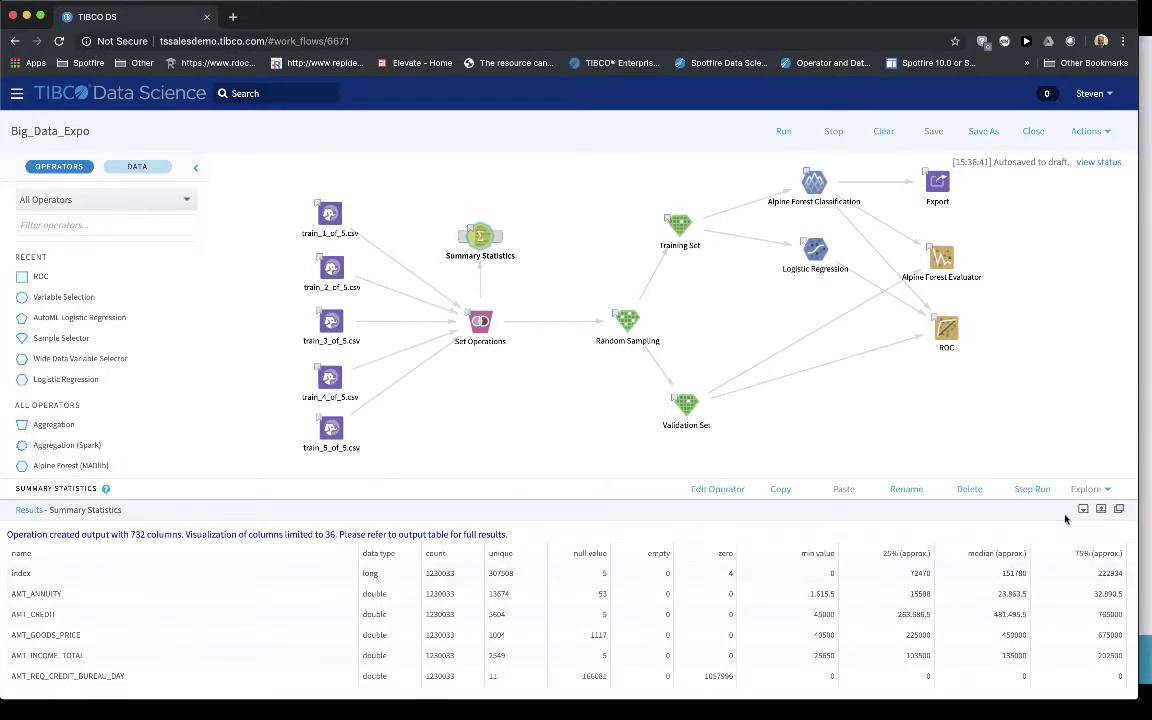
Enlarge the Summary Statistics results to examine them, restore the pane size and select the Alpine Forest Classification operator
{"action": "left_click", "coordinate": [1103, 510]}
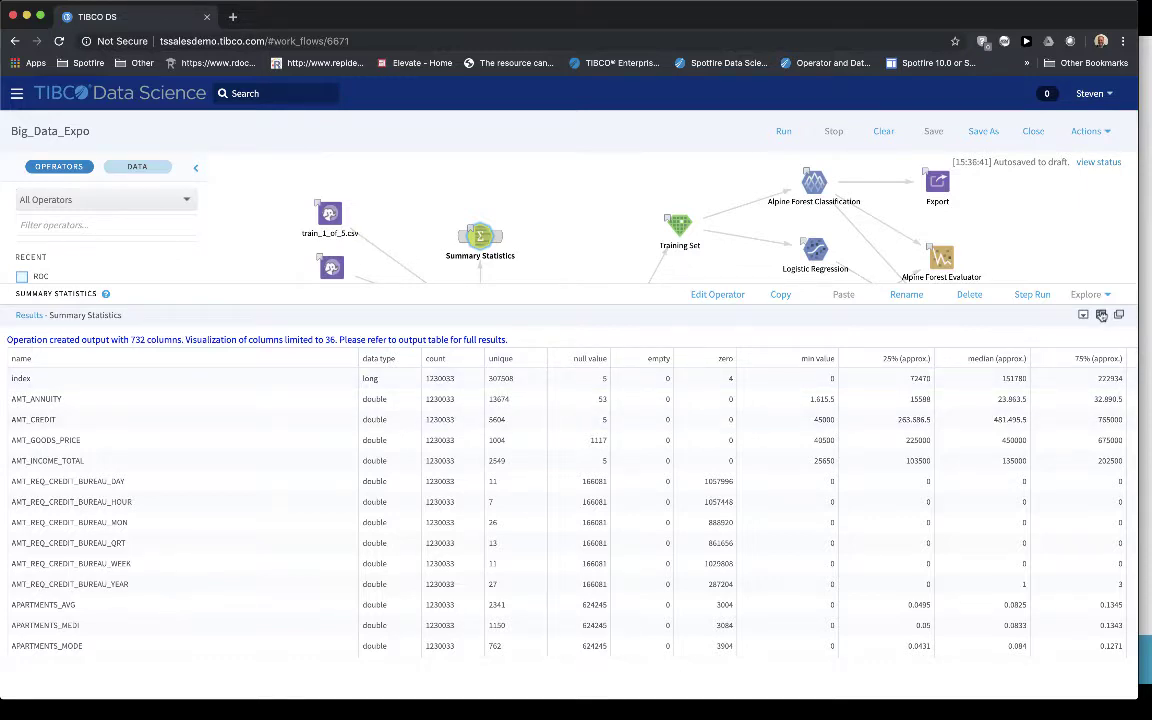
{"action": "left_click", "coordinate": [1005, 204]}
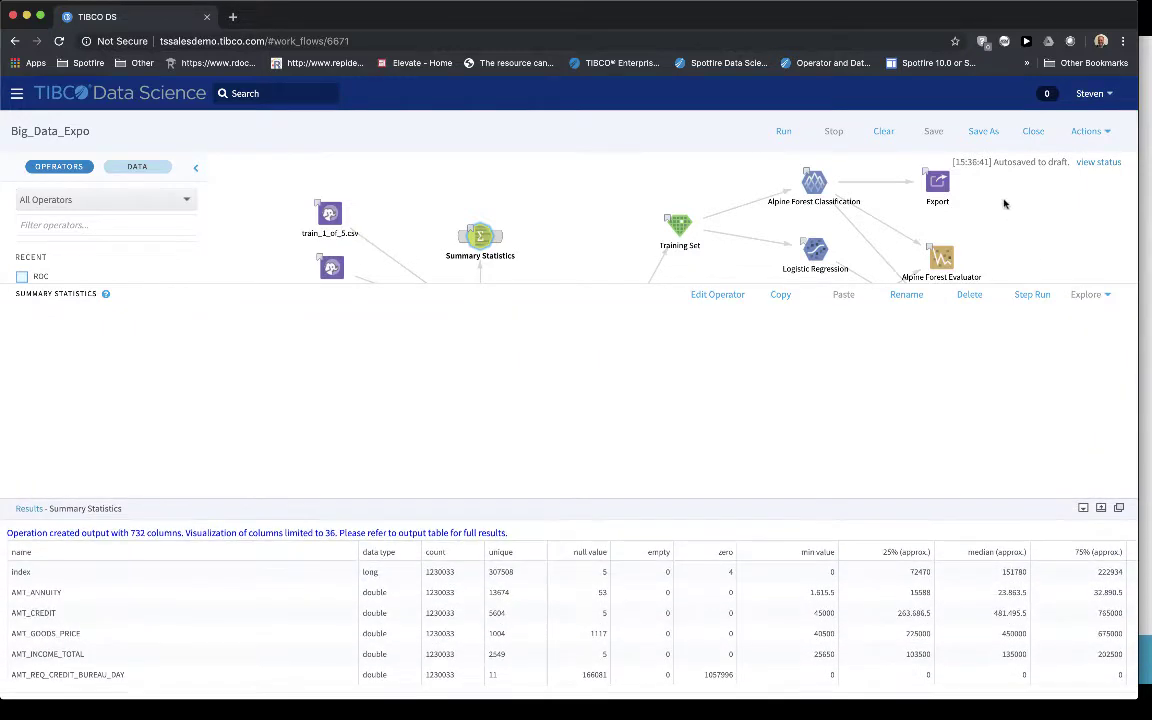
{"action": "left_click", "coordinate": [822, 189]}
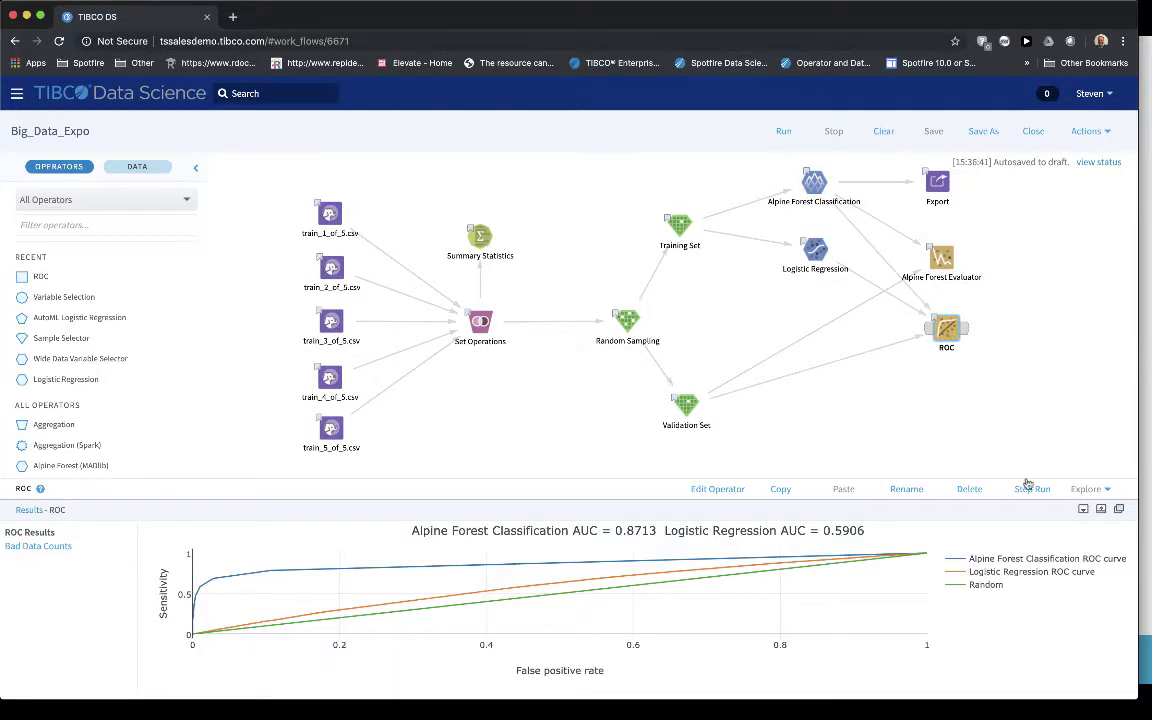
Examine the ROC operator's curves in an enlarged results pane, display its Bad Data Counts and restore the pane size
{"action": "left_click", "coordinate": [1101, 510]}
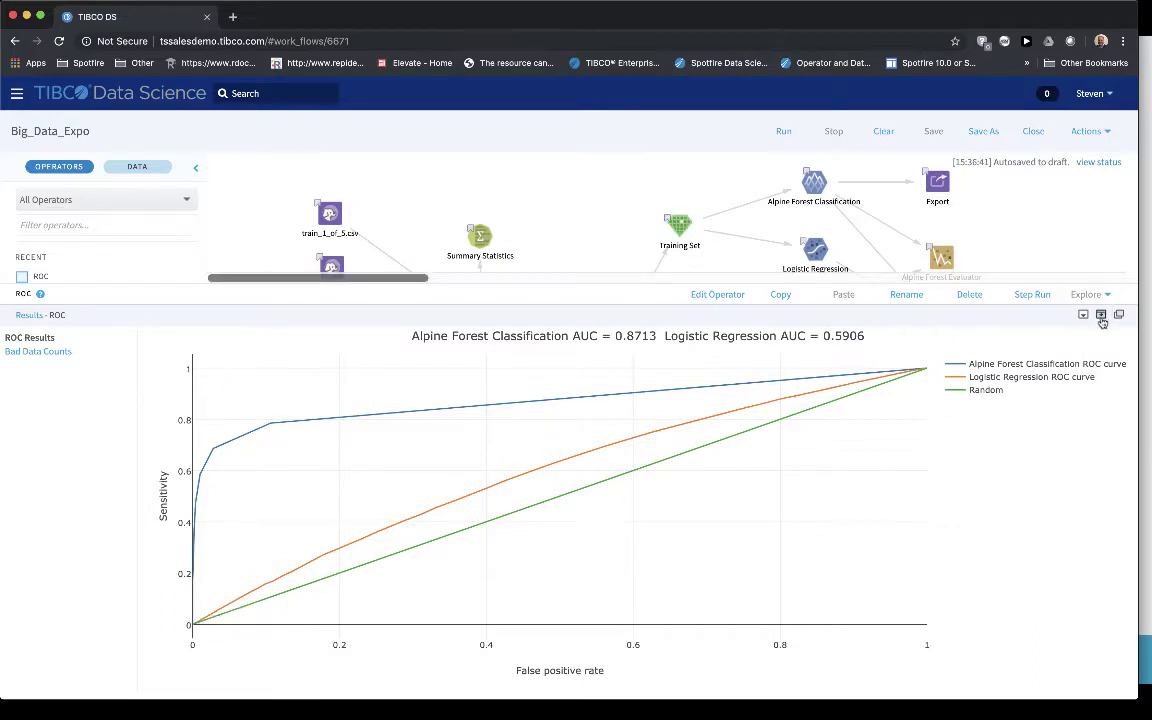
{"action": "left_click", "coordinate": [40, 352]}
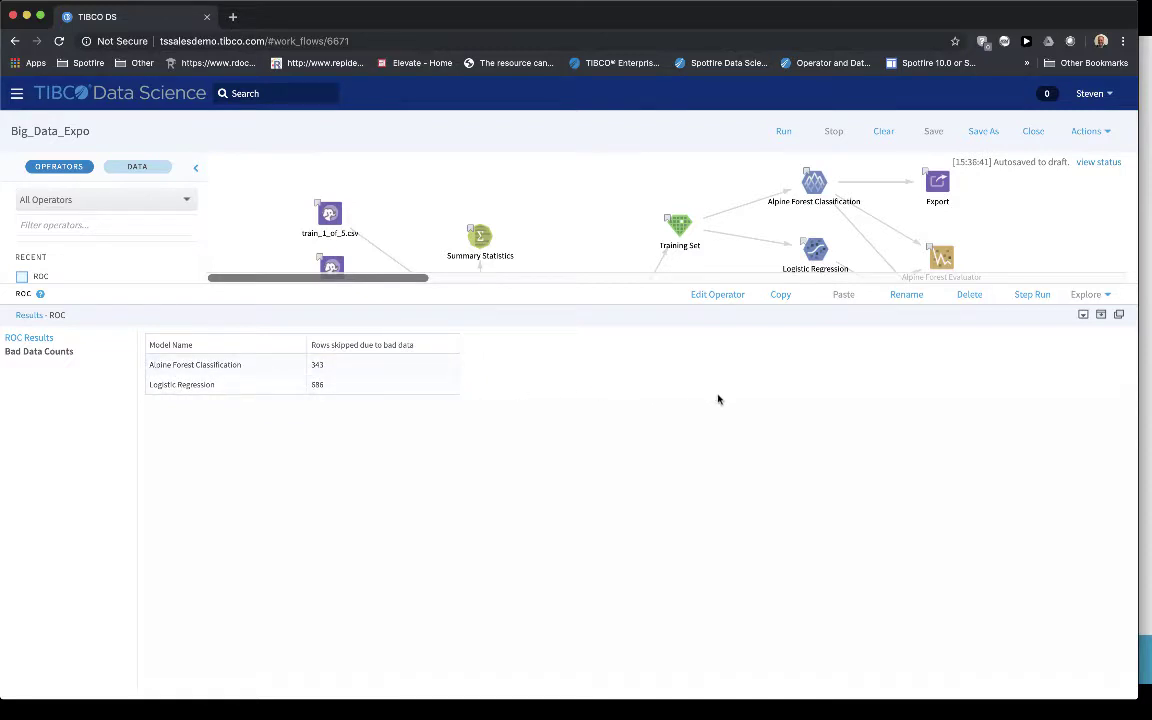
{"action": "left_click", "coordinate": [1101, 315]}
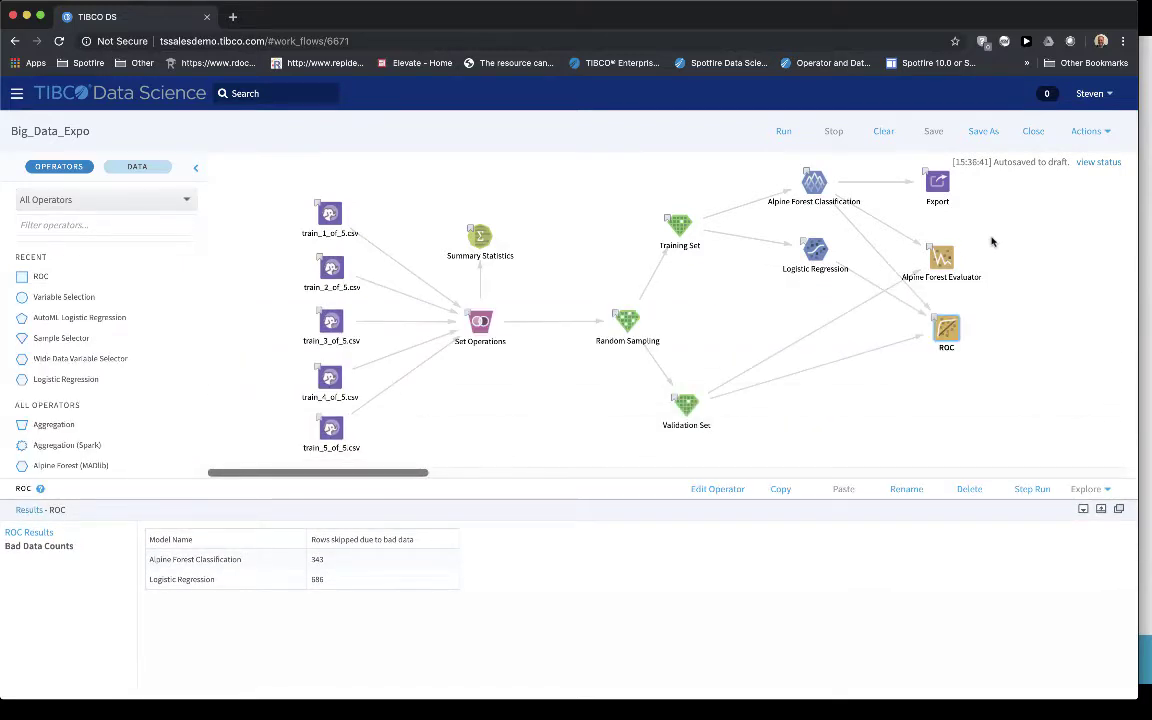
Display the Alpine Forest Evaluator's confusion matrix and heat map, leaving its operator settings without changes
{"action": "left_click", "coordinate": [940, 258]}
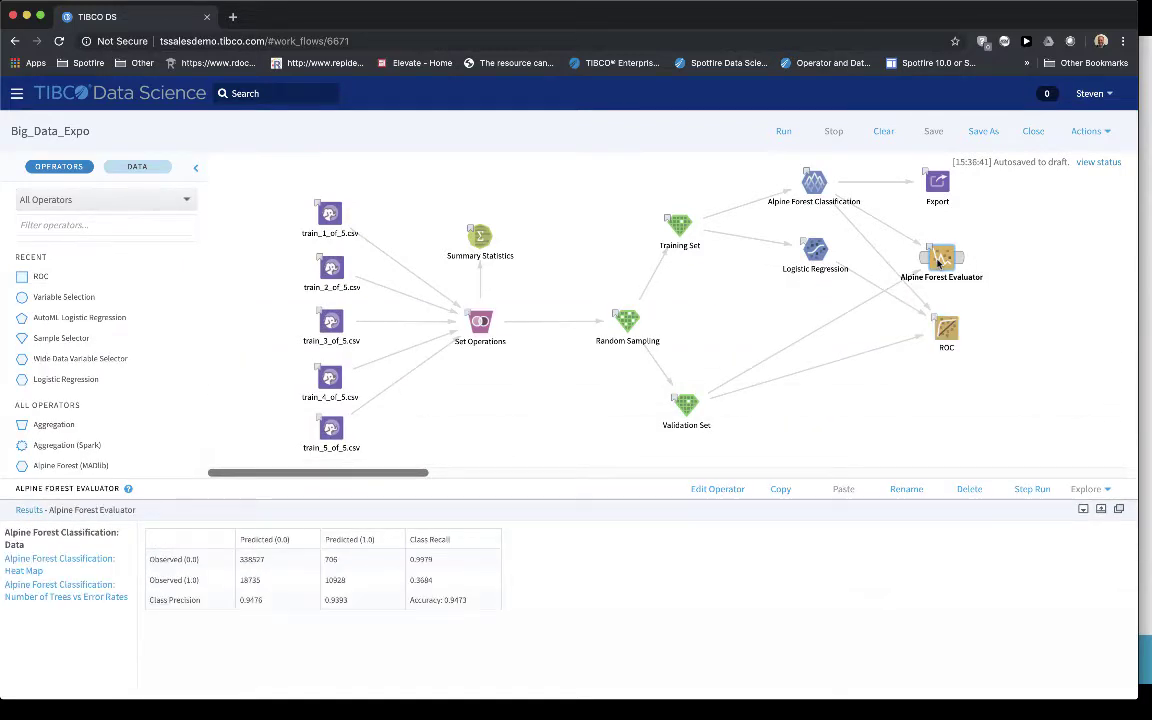
{"action": "double_click", "coordinate": [940, 258]}
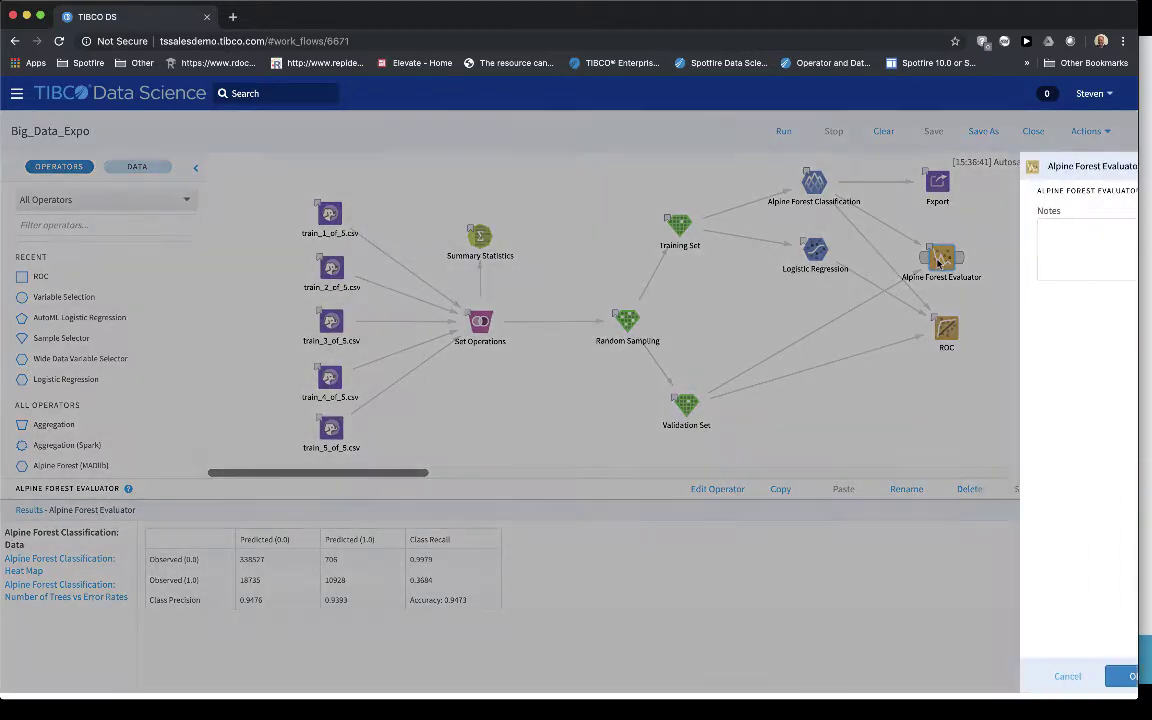
{"action": "left_click", "coordinate": [1014, 676]}
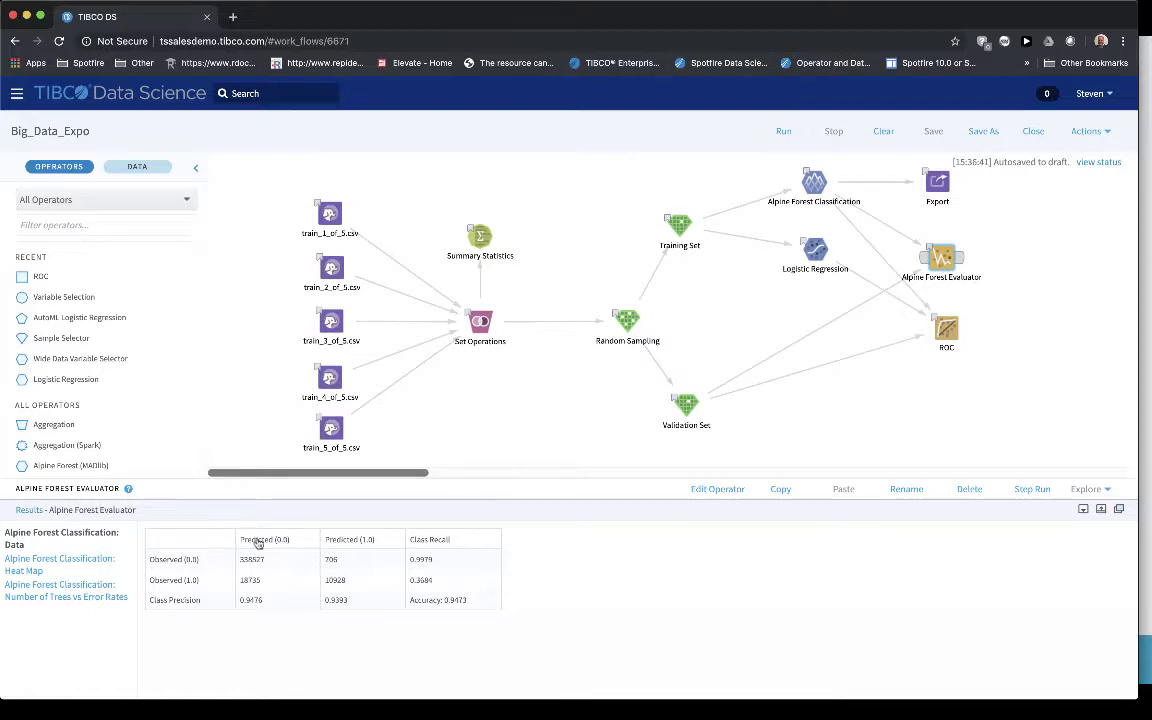
{"action": "left_click", "coordinate": [22, 570]}
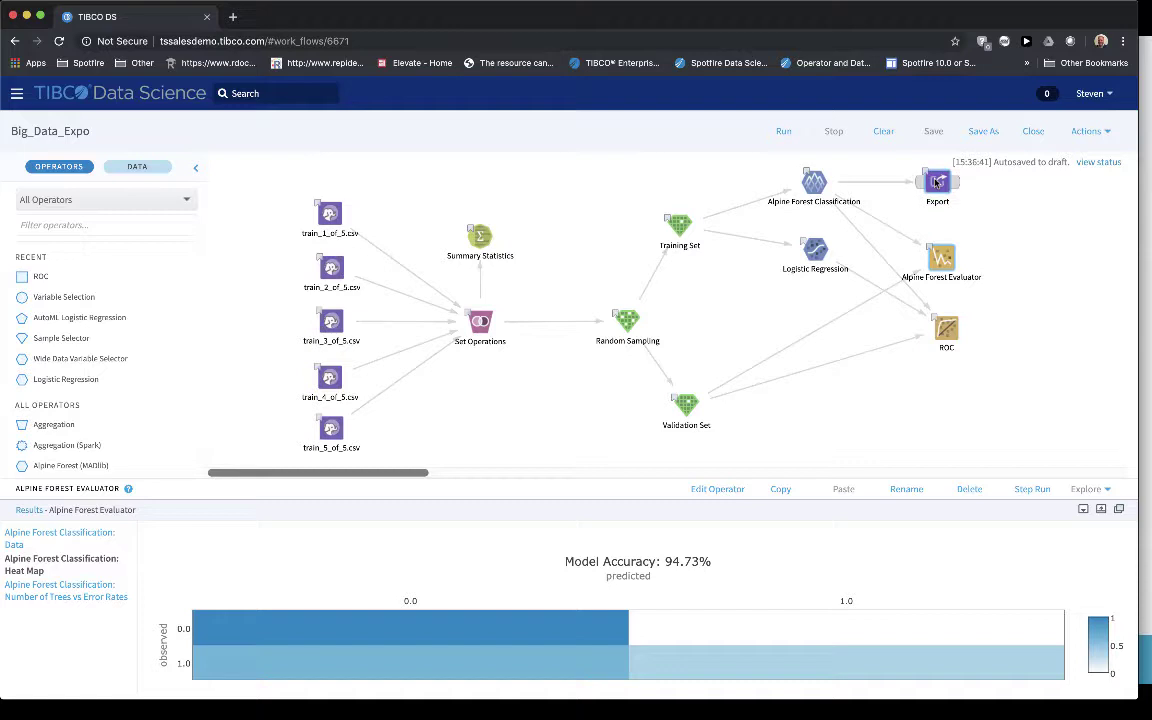
Close the Big_Data_Expo workflow and open the bigdataexpo.pmml file from the workspace's work files
{"action": "left_click", "coordinate": [1036, 131]}
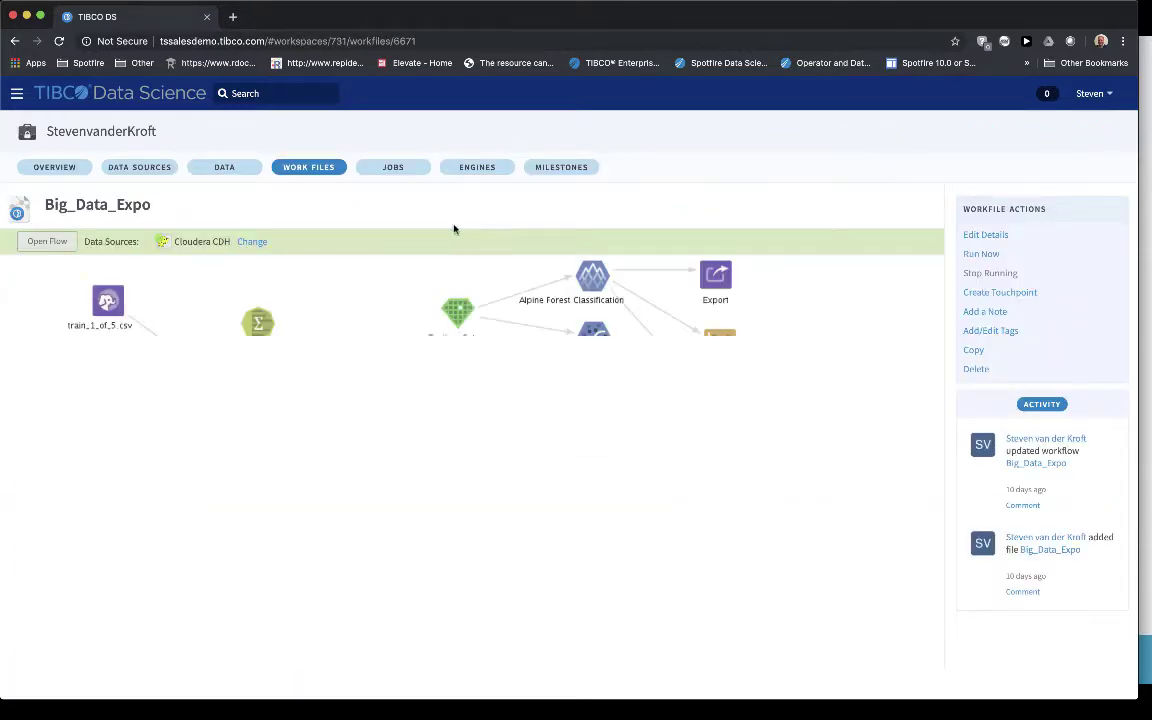
{"action": "left_click", "coordinate": [300, 169]}
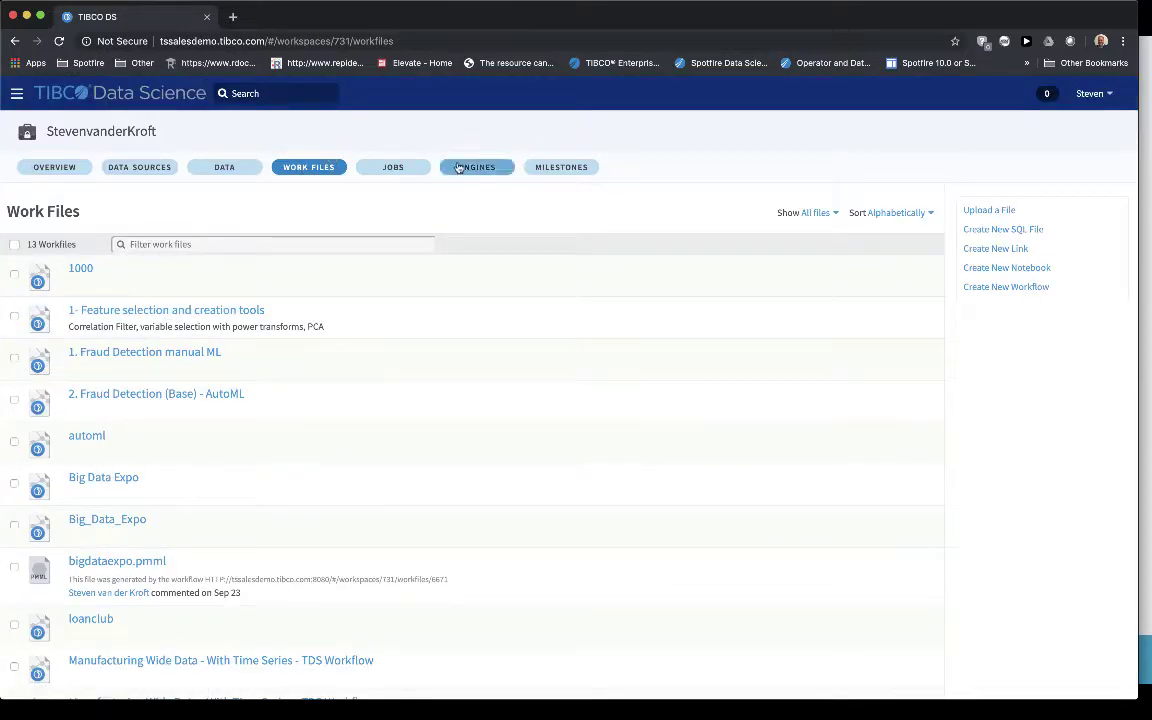
{"action": "scroll", "coordinate": [216, 400], "scroll_direction": "down", "scroll_amount": 2}
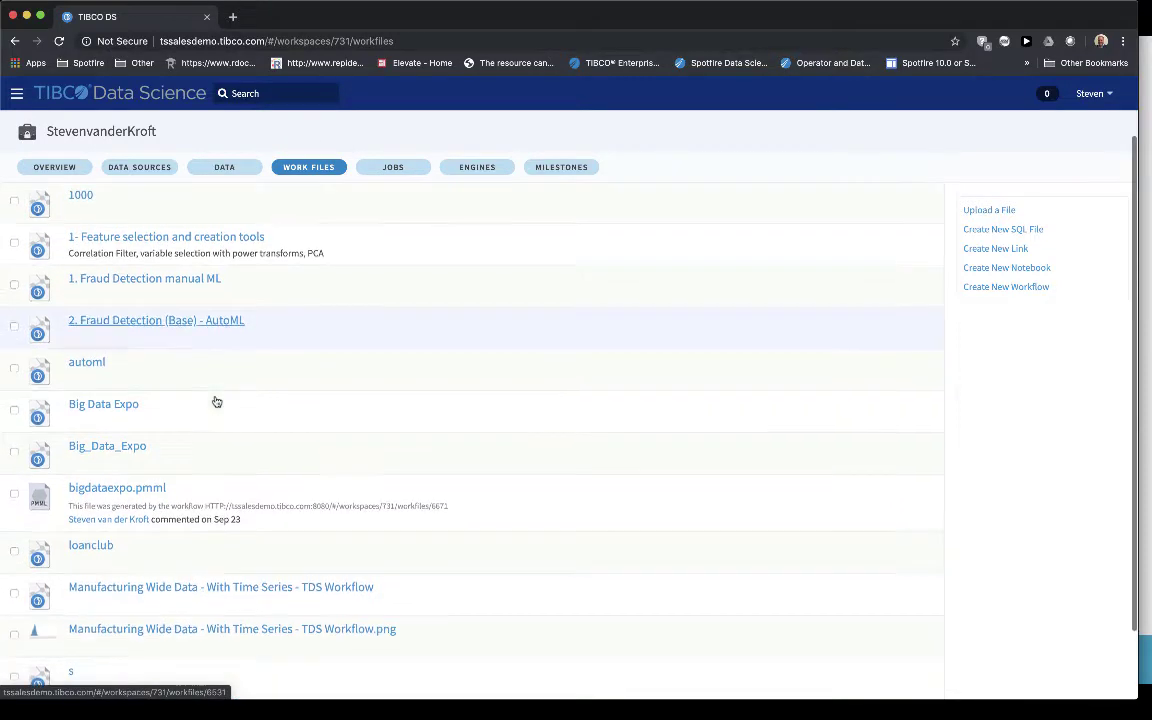
{"action": "left_click", "coordinate": [121, 489]}
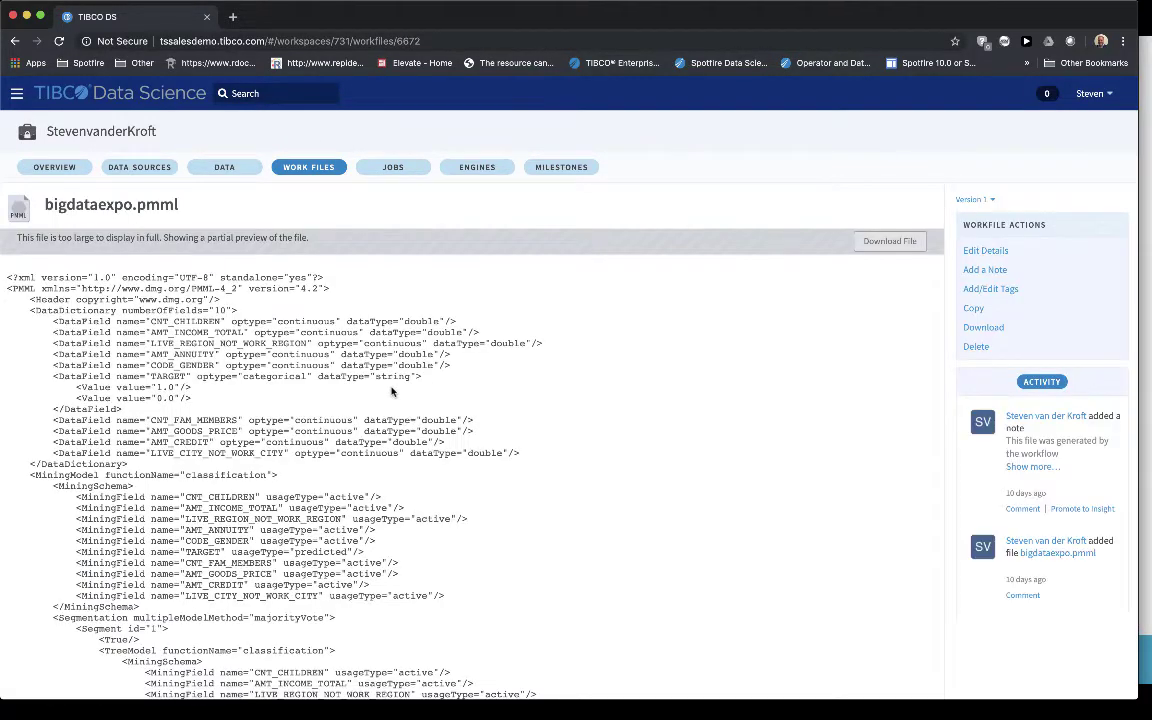
Examine the PMML preview's mining fields, segmentation and decision tree nodes, and return to the beginning of the file
{"action": "scroll", "coordinate": [257, 316], "scroll_direction": "down", "scroll_amount": 5}
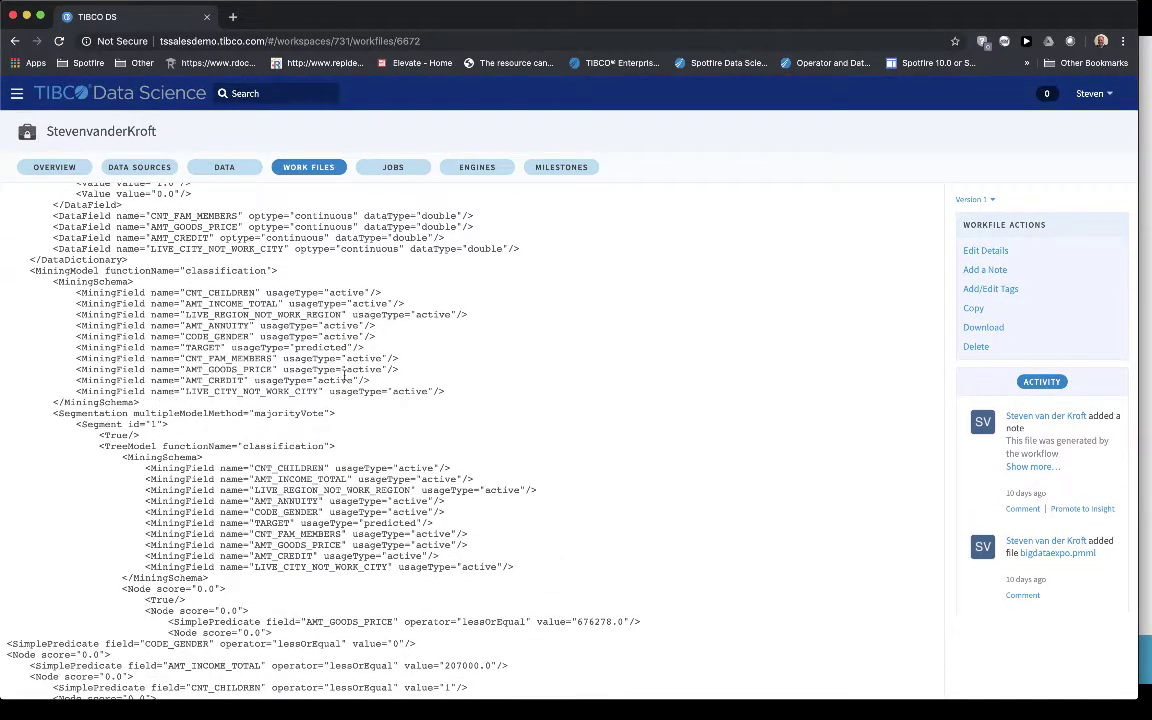
{"action": "scroll", "coordinate": [311, 336], "scroll_direction": "down", "scroll_amount": 2}
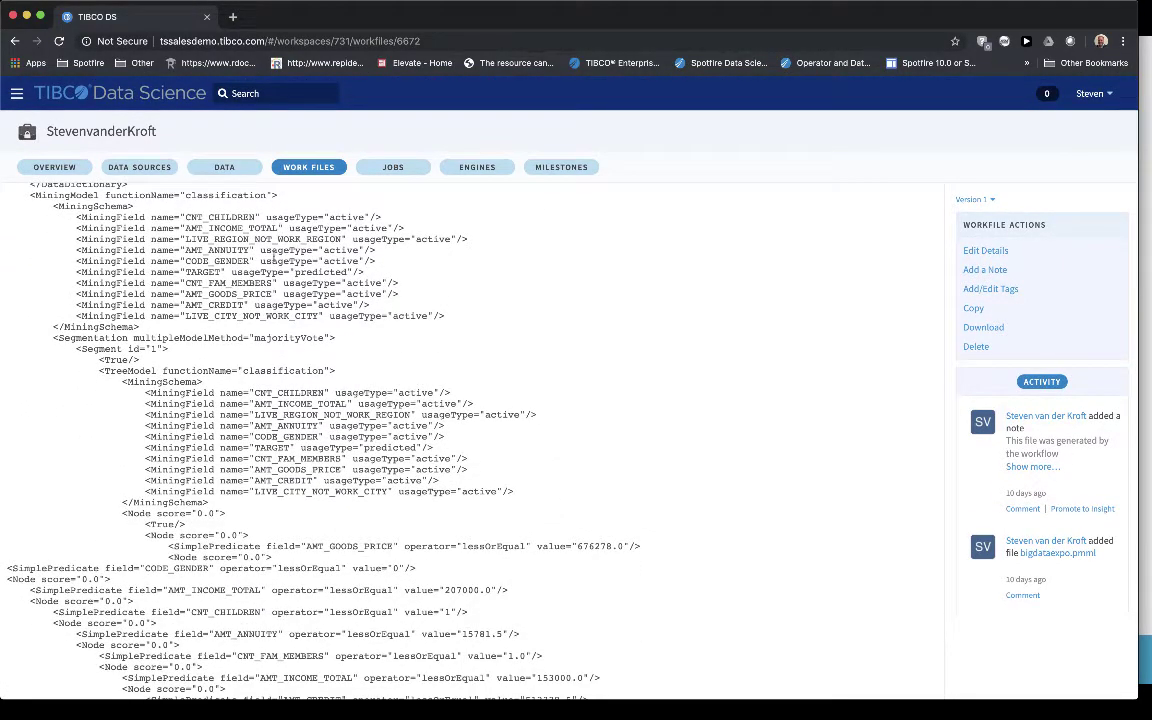
{"action": "scroll", "coordinate": [550, 320], "scroll_direction": "down", "scroll_amount": 1}
{"action": "scroll", "coordinate": [550, 320], "scroll_direction": "down", "scroll_amount": 6}
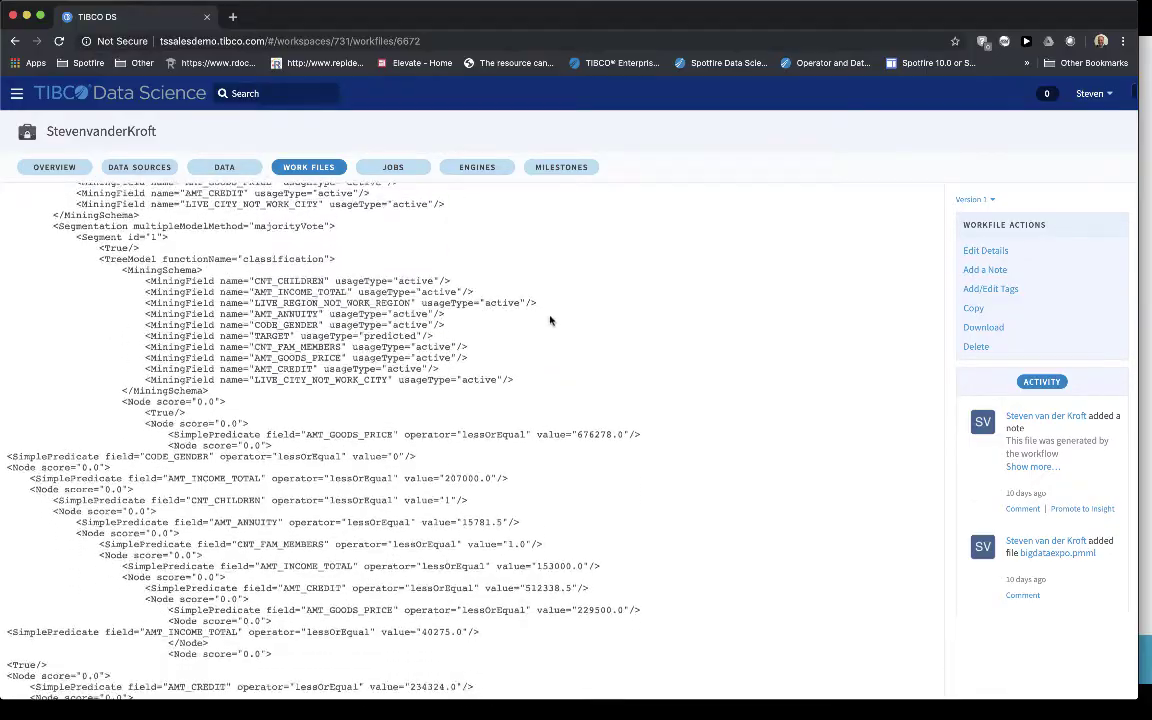
{"action": "scroll", "coordinate": [550, 320], "scroll_direction": "up", "scroll_amount": 15}
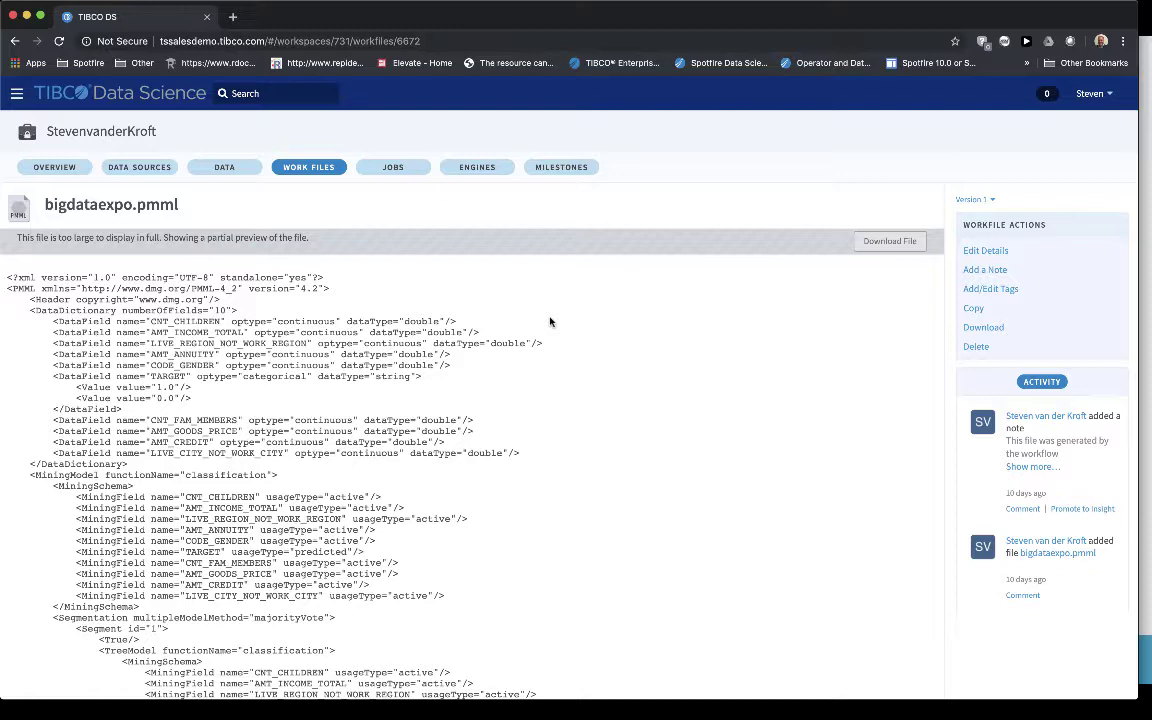
Switch to StreamBase Studio and inspect the model assigned to the Java operator in the Predict group of Customer_TableDataSource.sbapp
{"action": "key", "text": "super+Tab"}
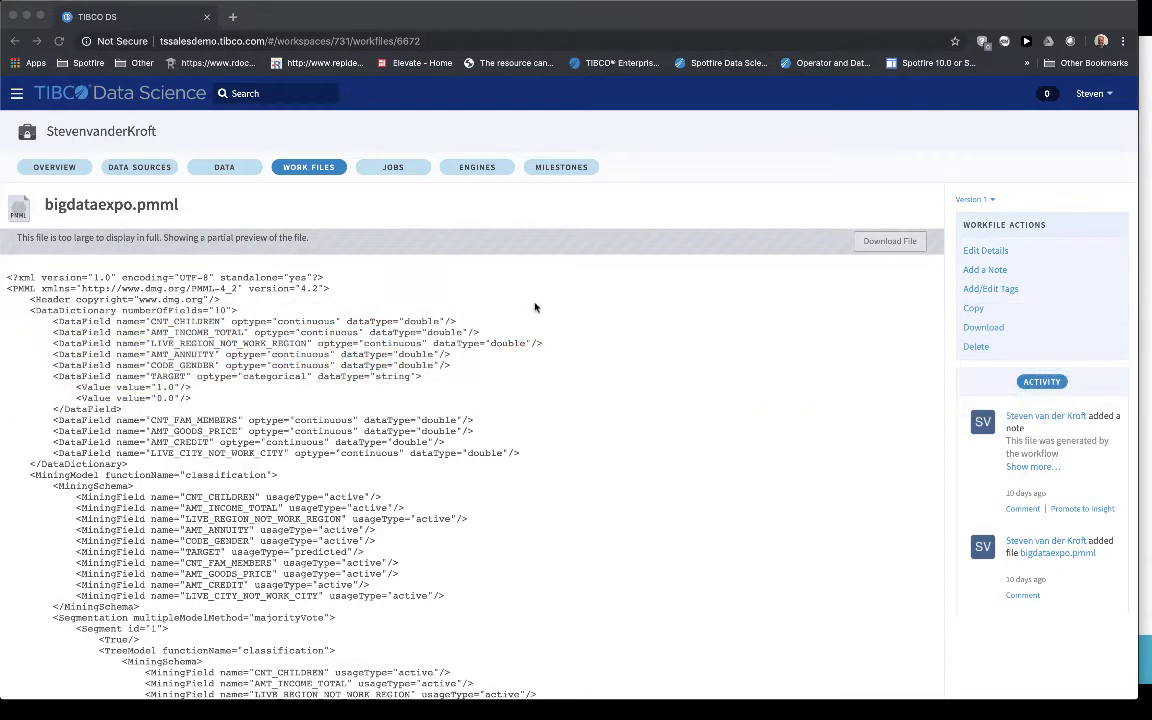
{"action": "mouse_move", "coordinate": [452, 5]}
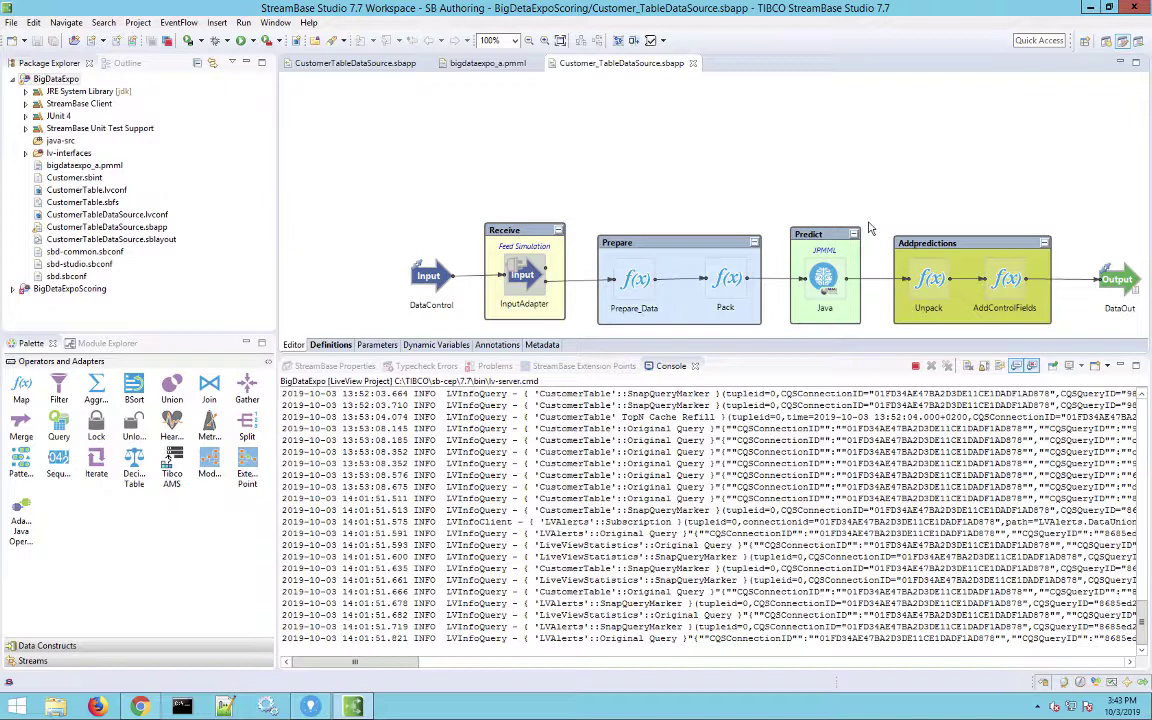
{"action": "left_click", "coordinate": [823, 281]}
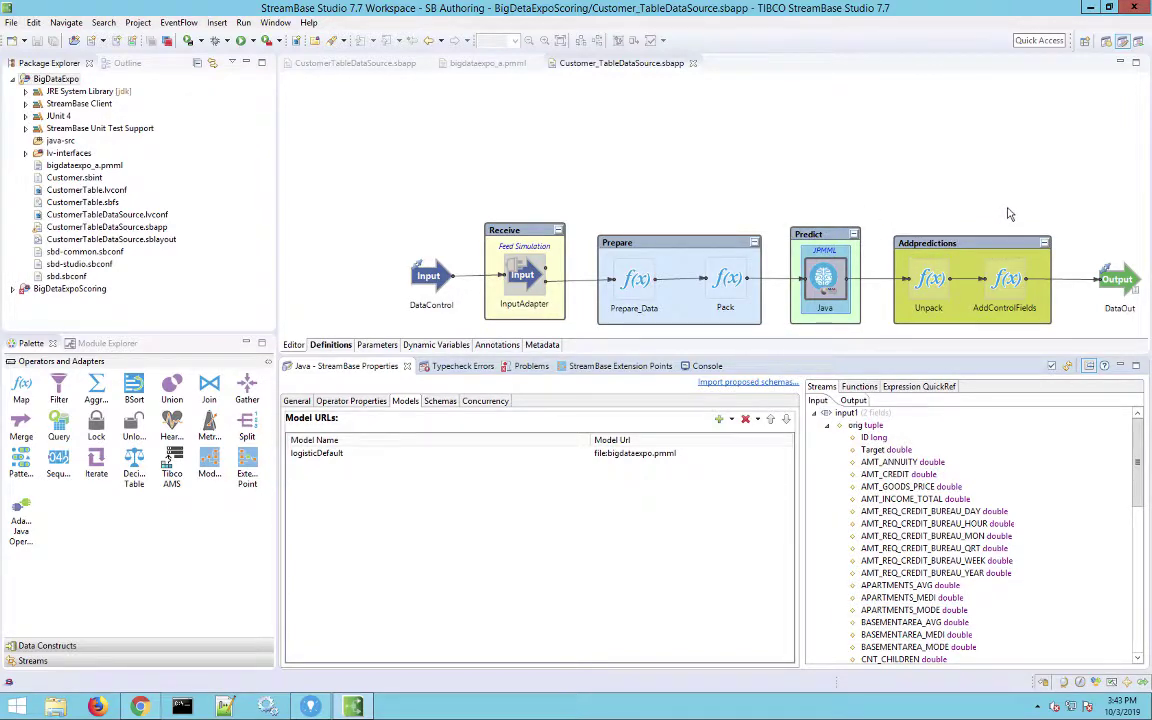
Switch to the DEFAULTED analysis in Spotfire and review its Historic page and the streaming flow on the Info page
{"action": "left_click", "coordinate": [310, 706]}
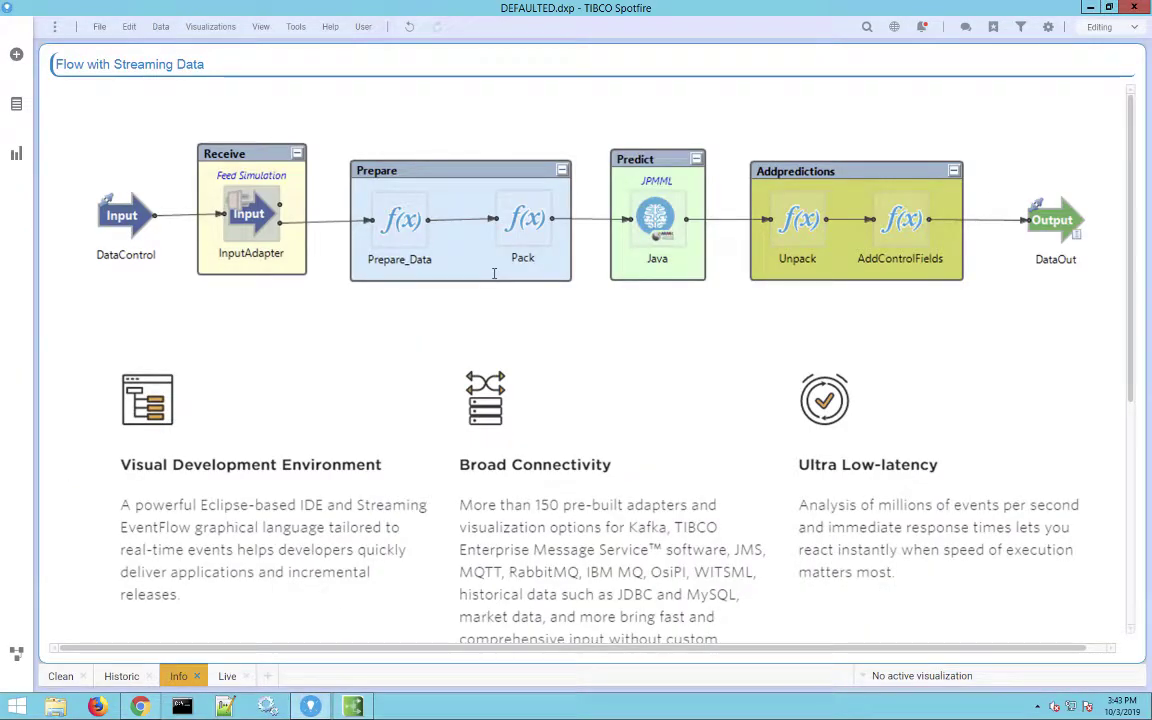
{"action": "left_click", "coordinate": [113, 676]}
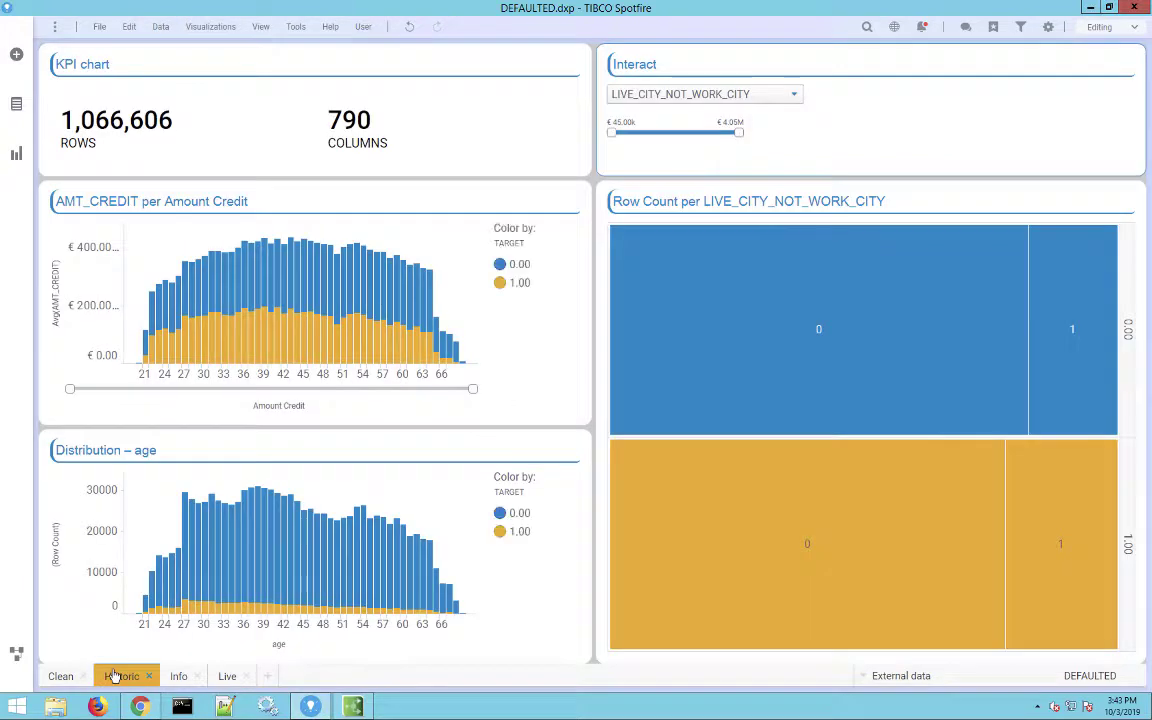
{"action": "left_click", "coordinate": [180, 677]}
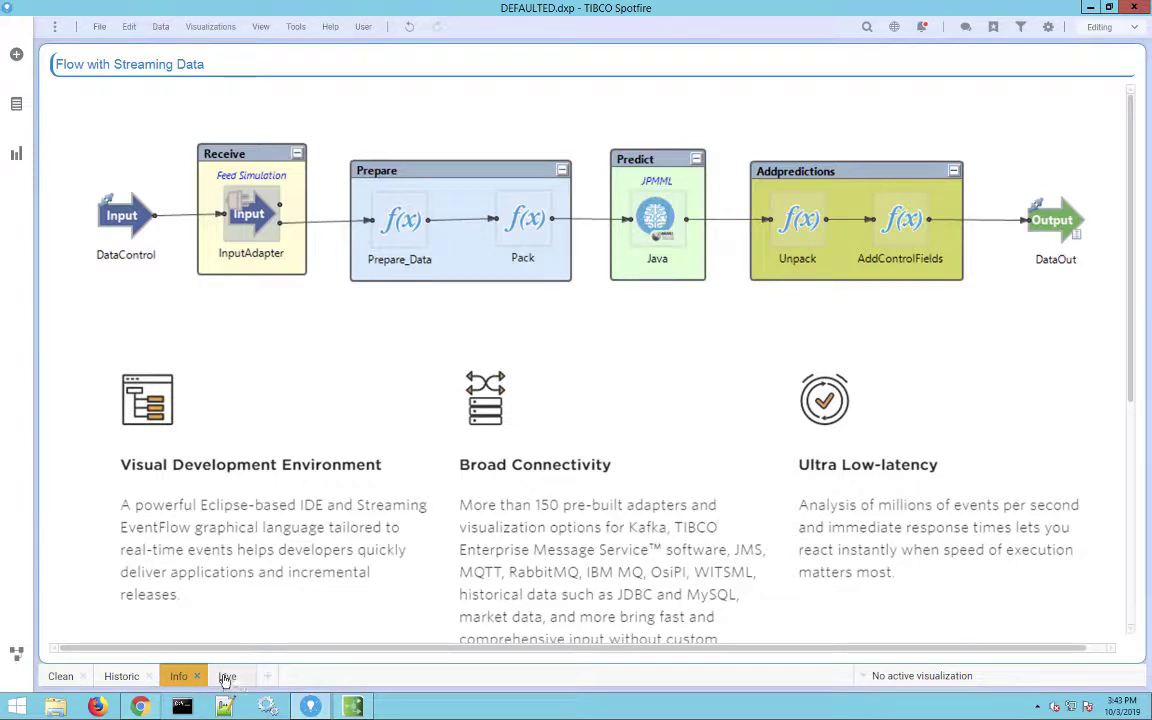
Open the Live page and start the streaming feed of new loan requests
{"action": "left_click", "coordinate": [227, 677]}
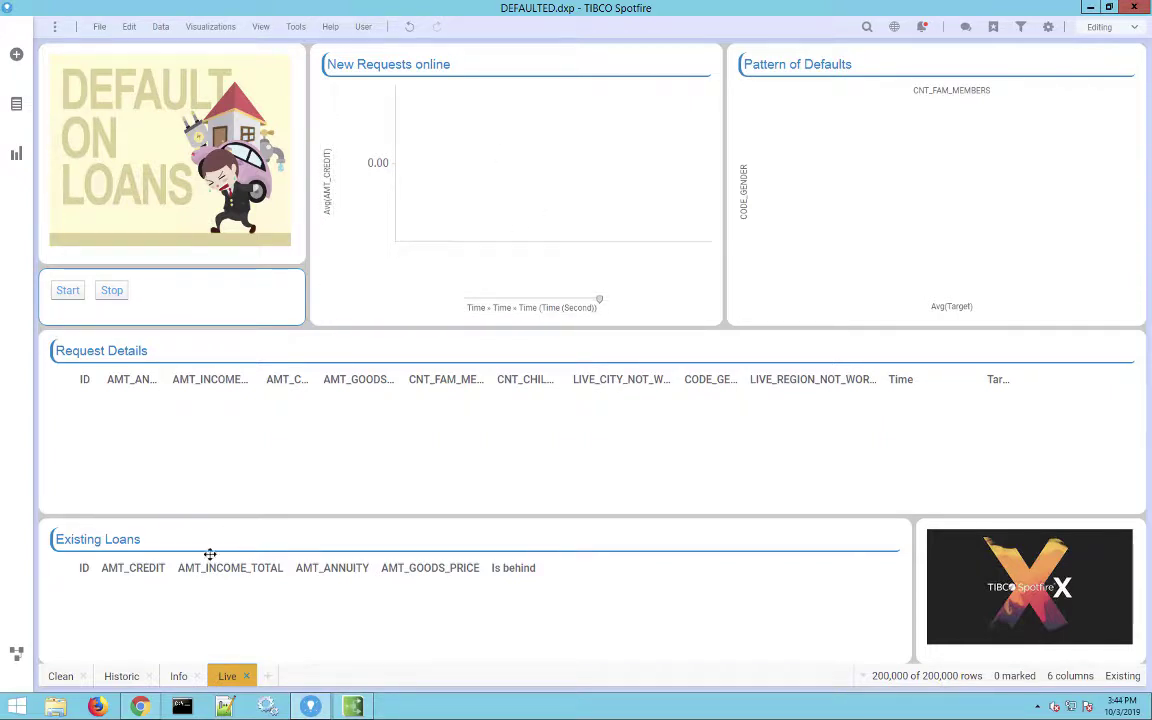
{"action": "left_click", "coordinate": [68, 291]}
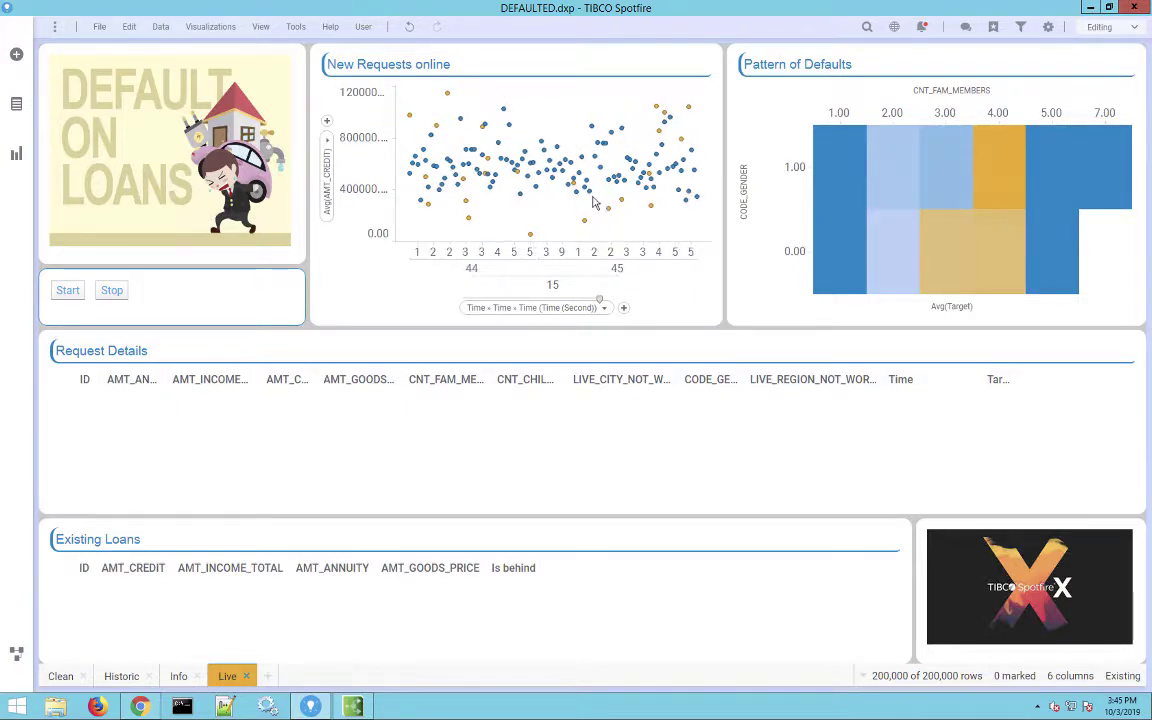
Mark a group of low-credit requests in the New Requests online chart and look through the matching Existing Loans rows
{"action": "left_click_drag", "start_coordinate": [594, 203], "coordinate": [671, 224]}
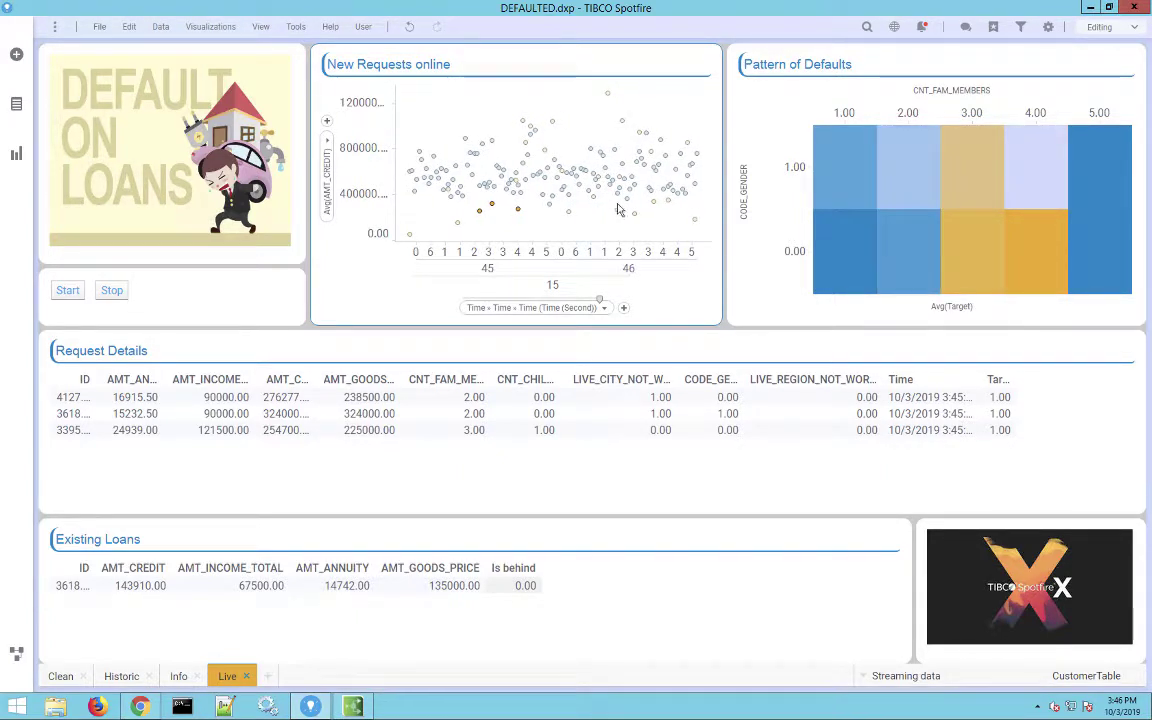
{"action": "left_click_drag", "start_coordinate": [609, 199], "coordinate": [673, 243]}
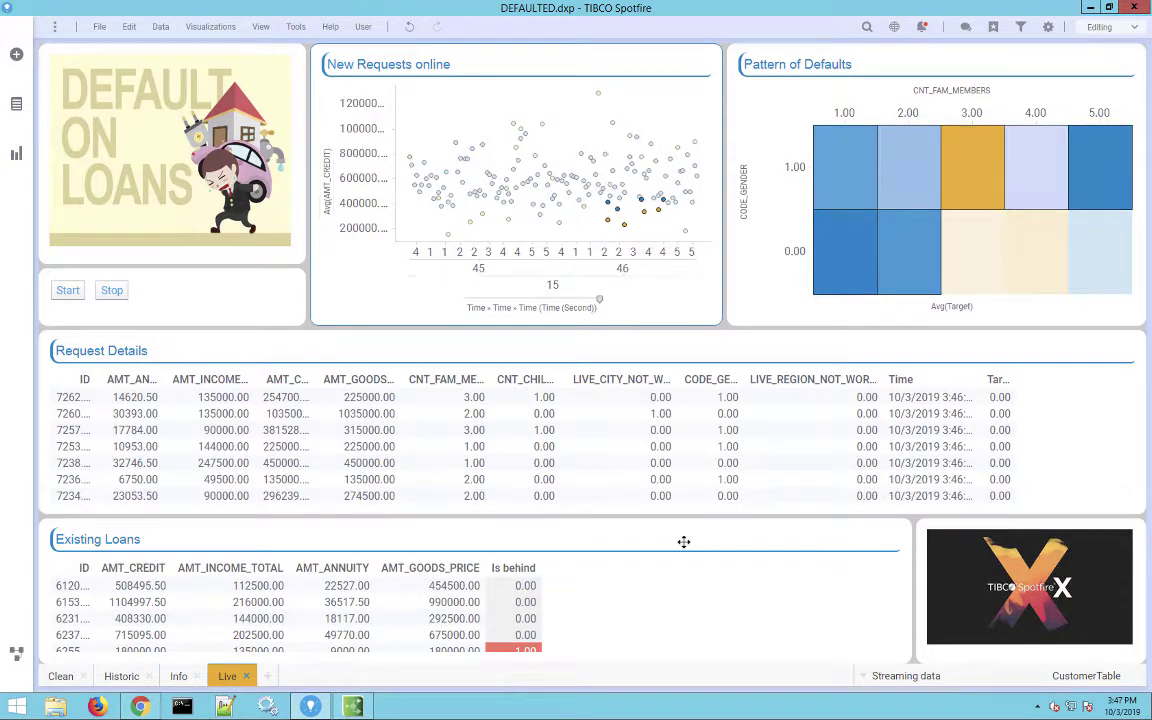
{"action": "scroll", "coordinate": [679, 628], "scroll_direction": "down", "scroll_amount": 1}
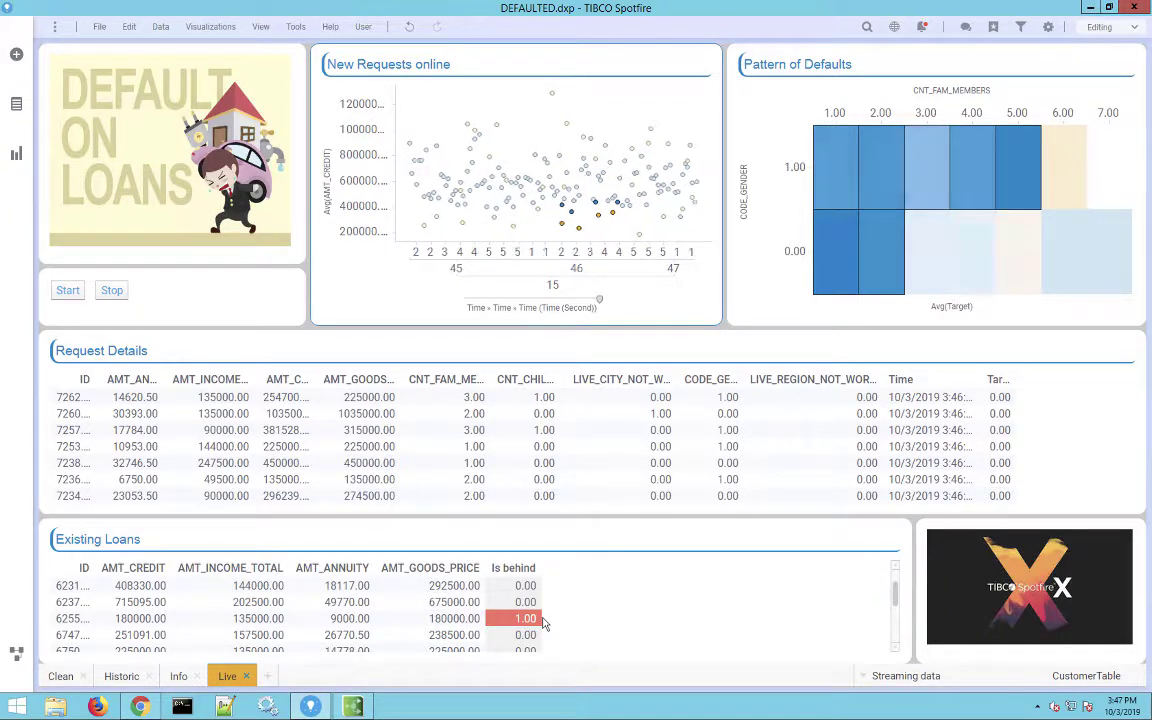
Revisit the streaming flow on the Info page and return to the Live page to examine the Pattern of Defaults heat map
{"action": "left_click", "coordinate": [178, 676]}
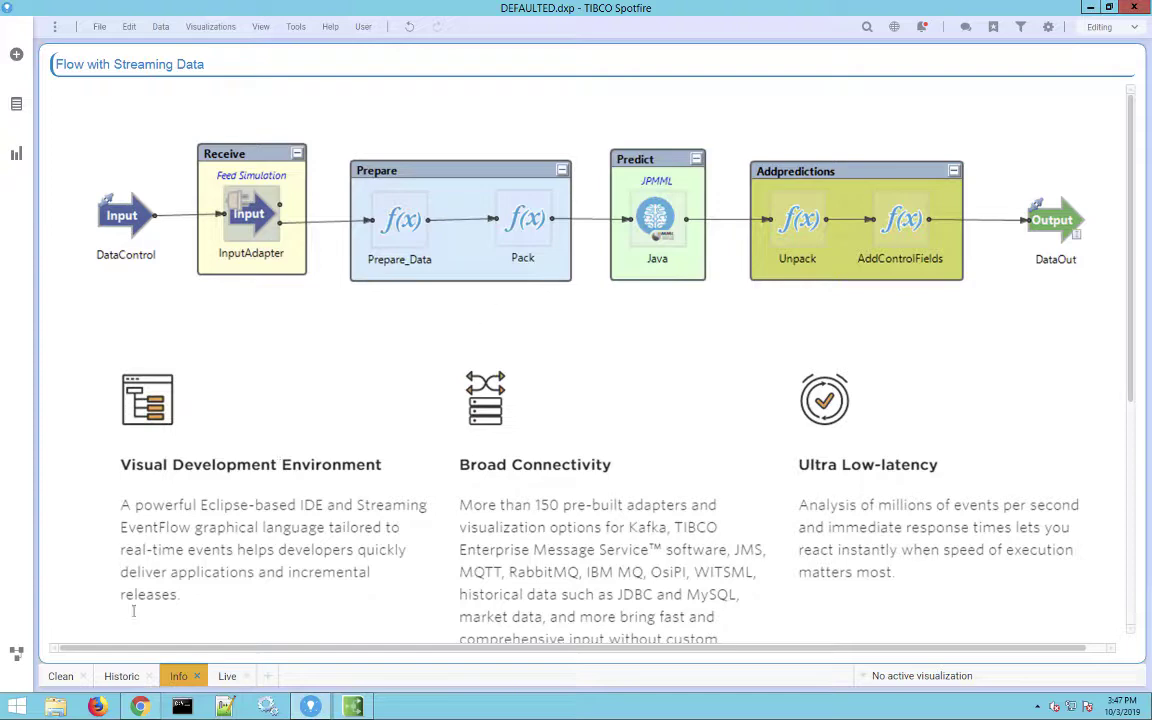
{"action": "left_click", "coordinate": [228, 677]}
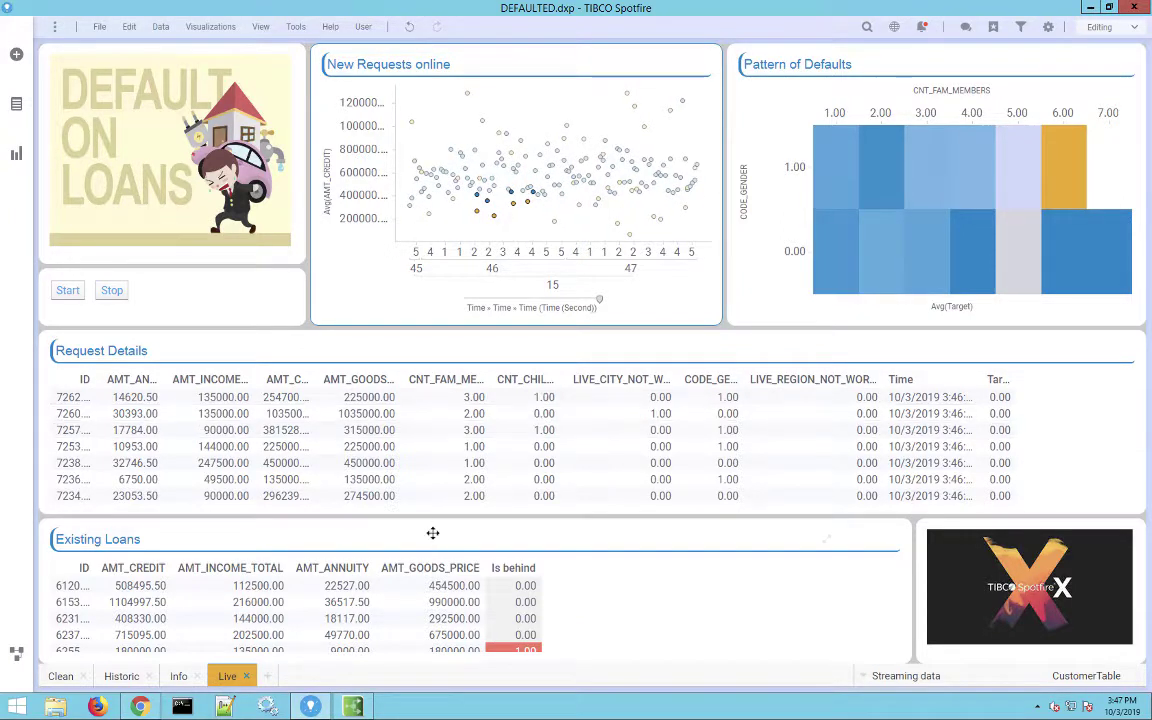
{"action": "mouse_move", "coordinate": [745, 208]}
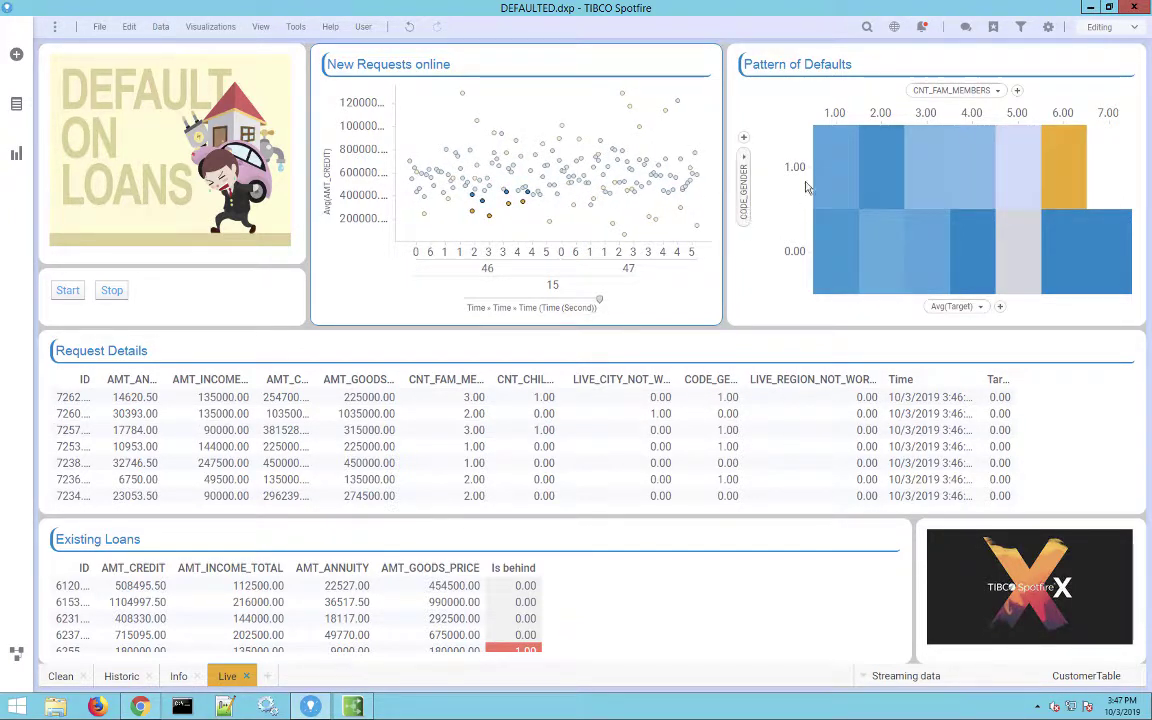